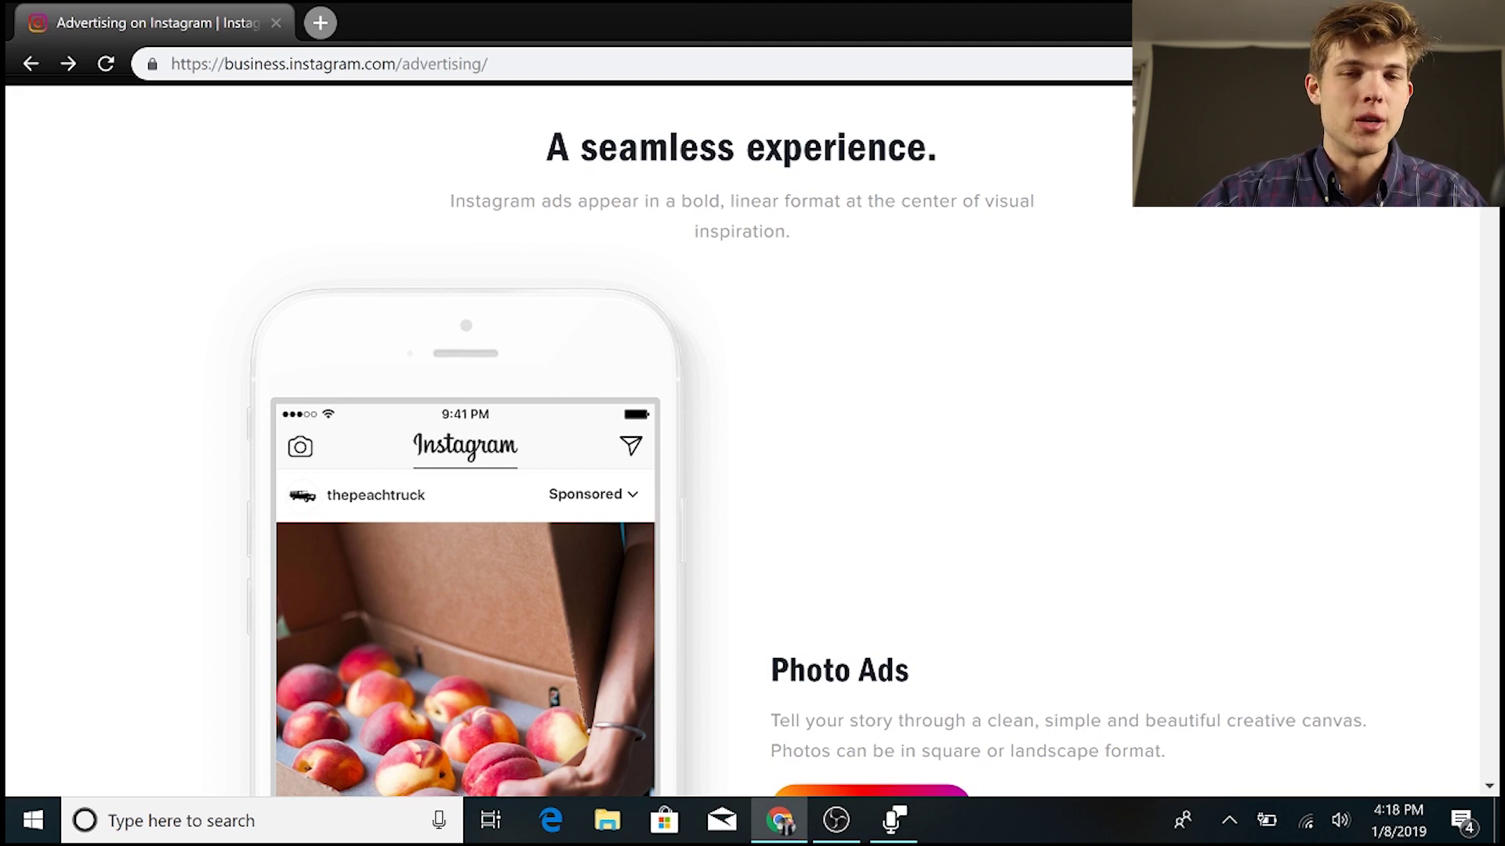
Scroll past the Photo Ads examples until the Video Ads section with its sample sponsored video appears.
scroll(752, 470, "down", 3)
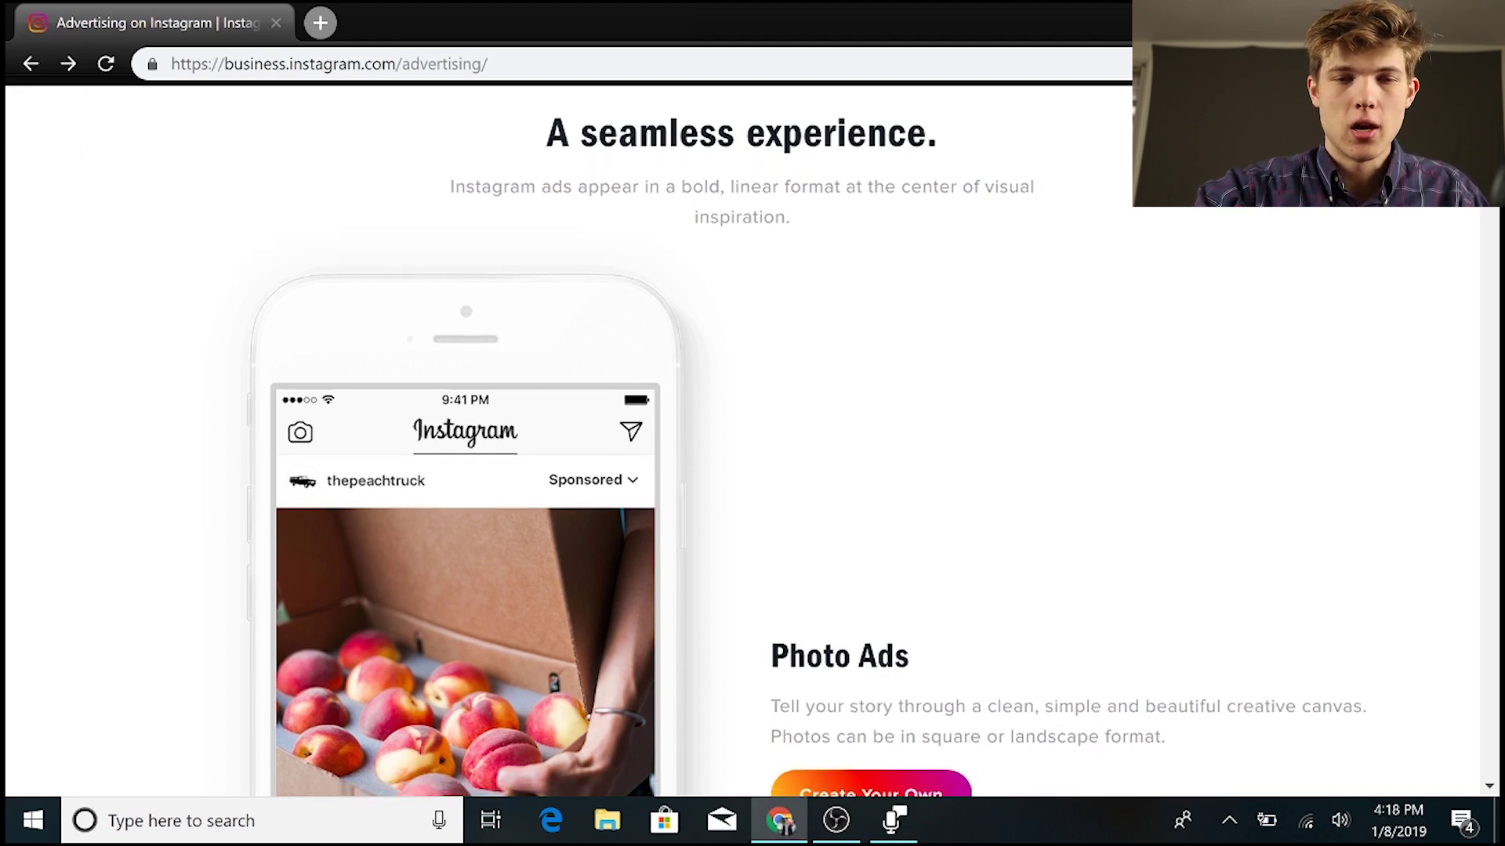
scroll(980, 429, "up", 1)
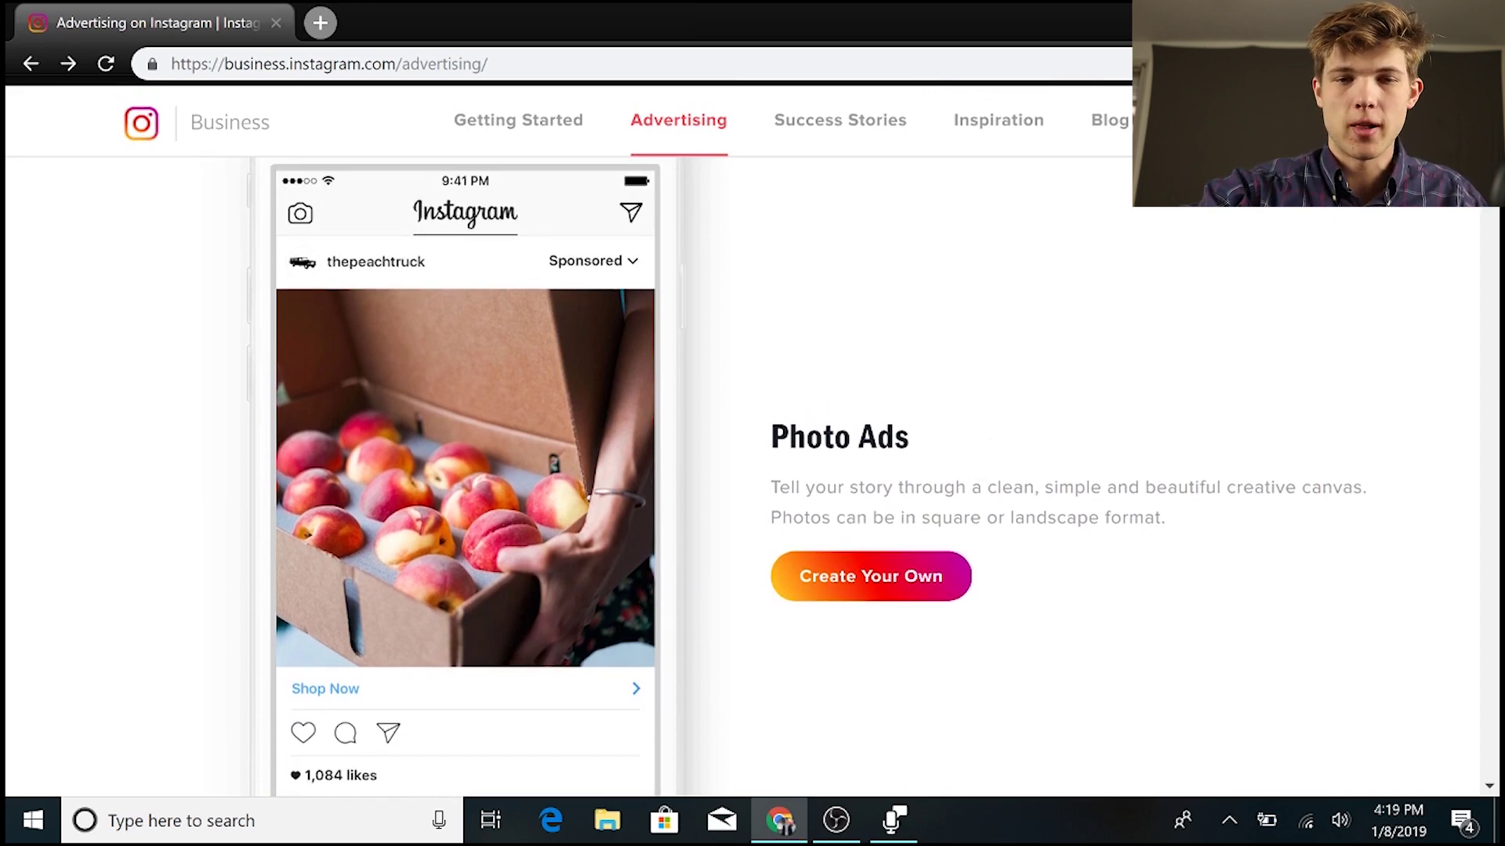
scroll(753, 470, "down", 1)
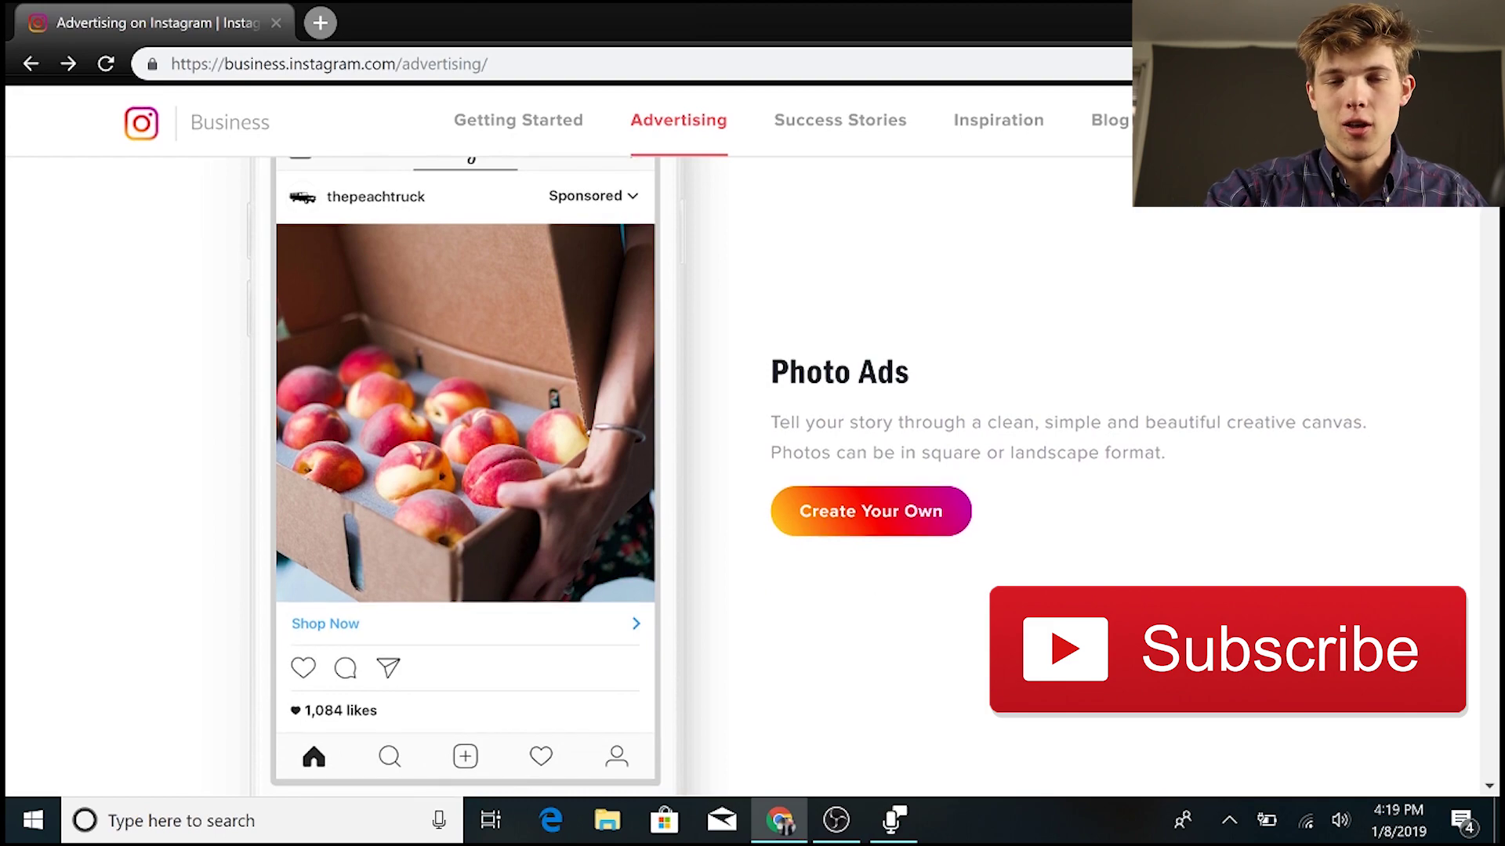
scroll(753, 470, "down", 3)
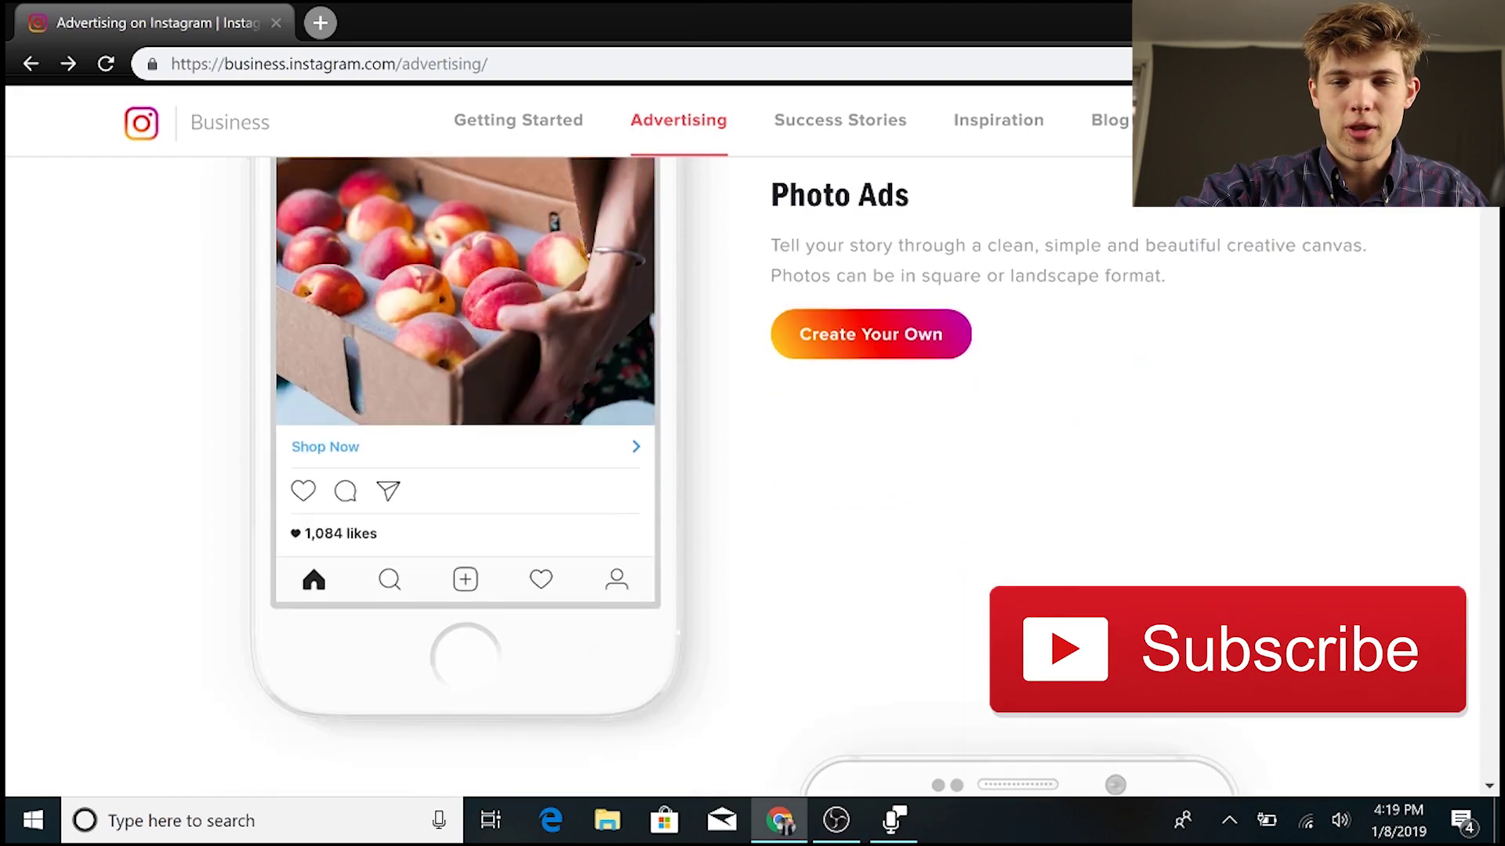
scroll(752, 470, "down", 6)
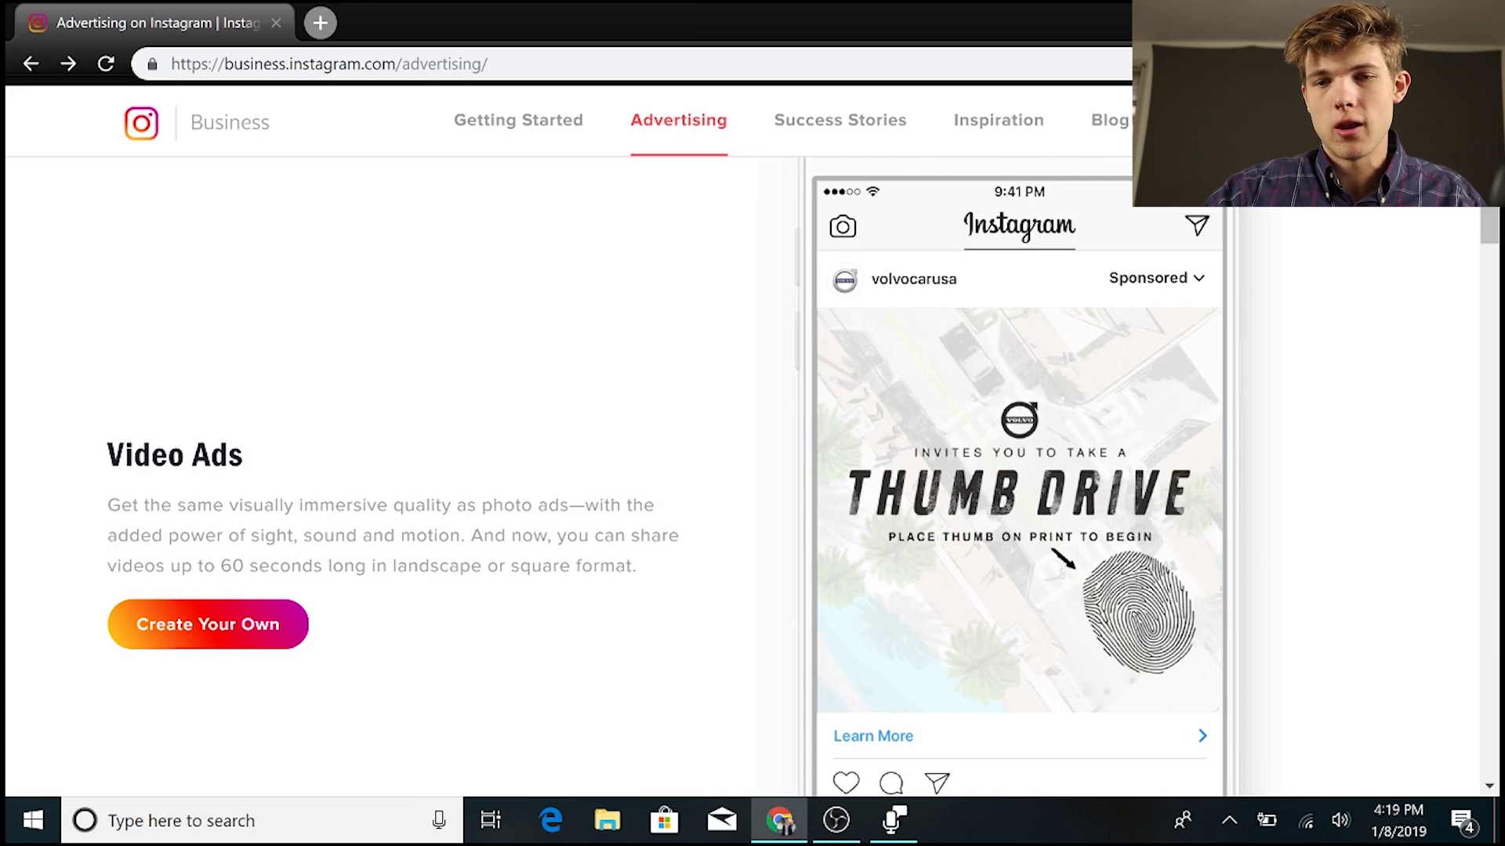
Scroll from the Video Ads example down to the Carousel Ads section showing the shoe carousel.
scroll(753, 470, "down", 2)
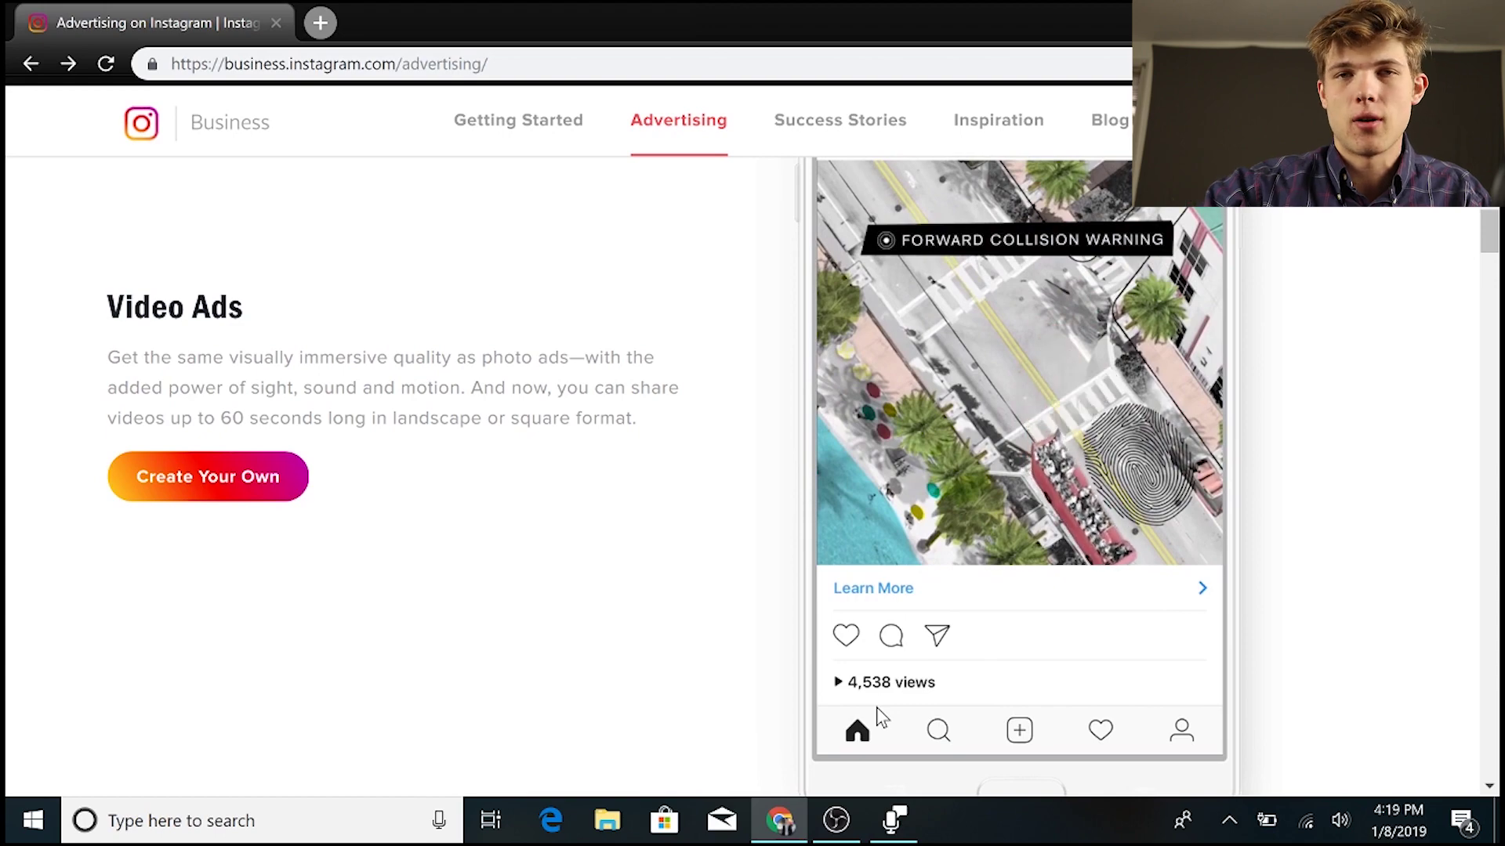
scroll(876, 707, "down", 3)
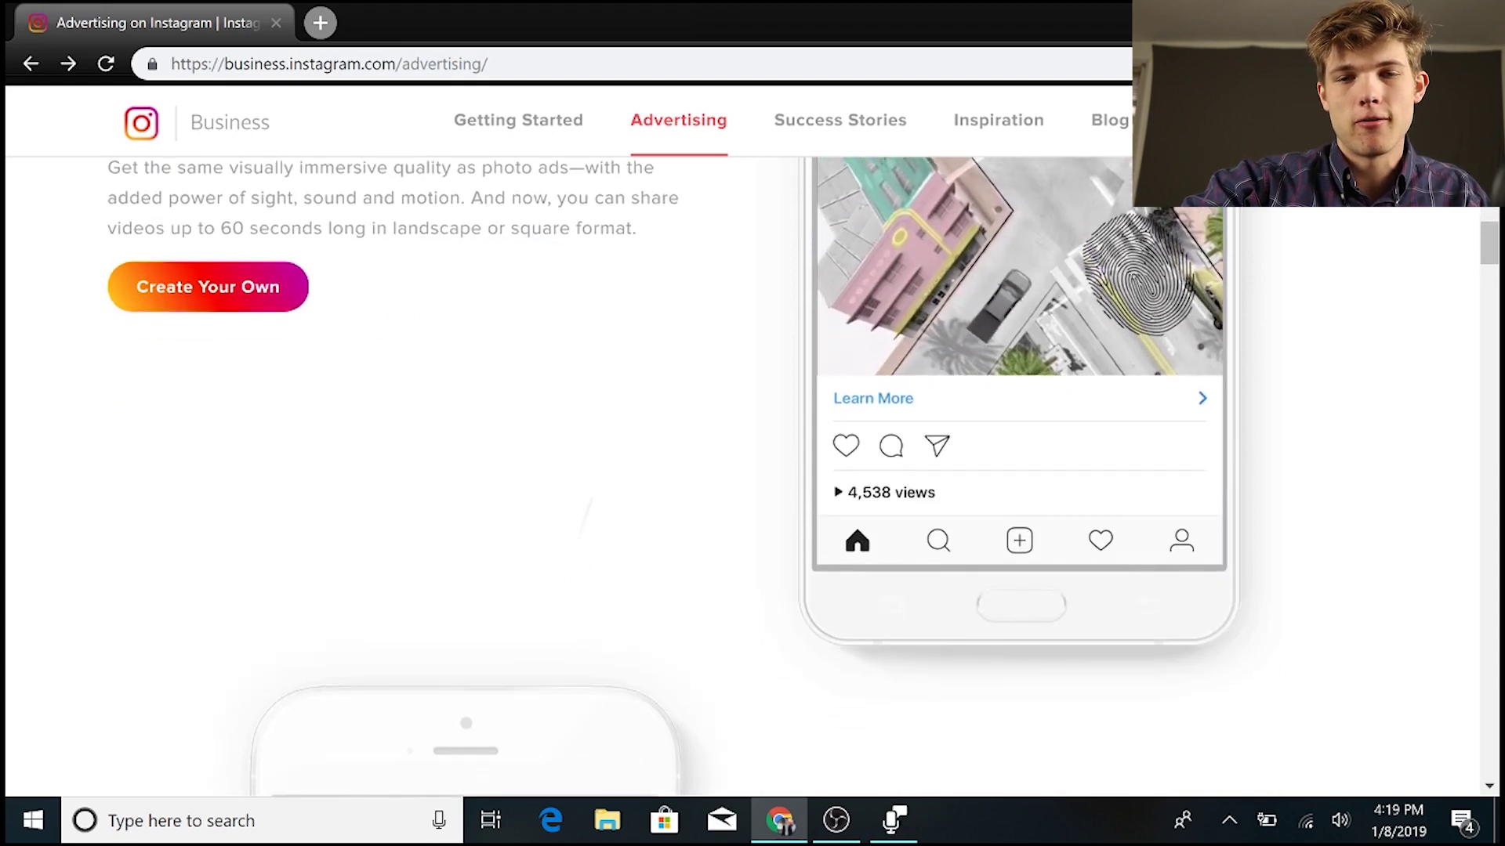
scroll(753, 470, "down", 1)
scroll(752, 470, "up", 4)
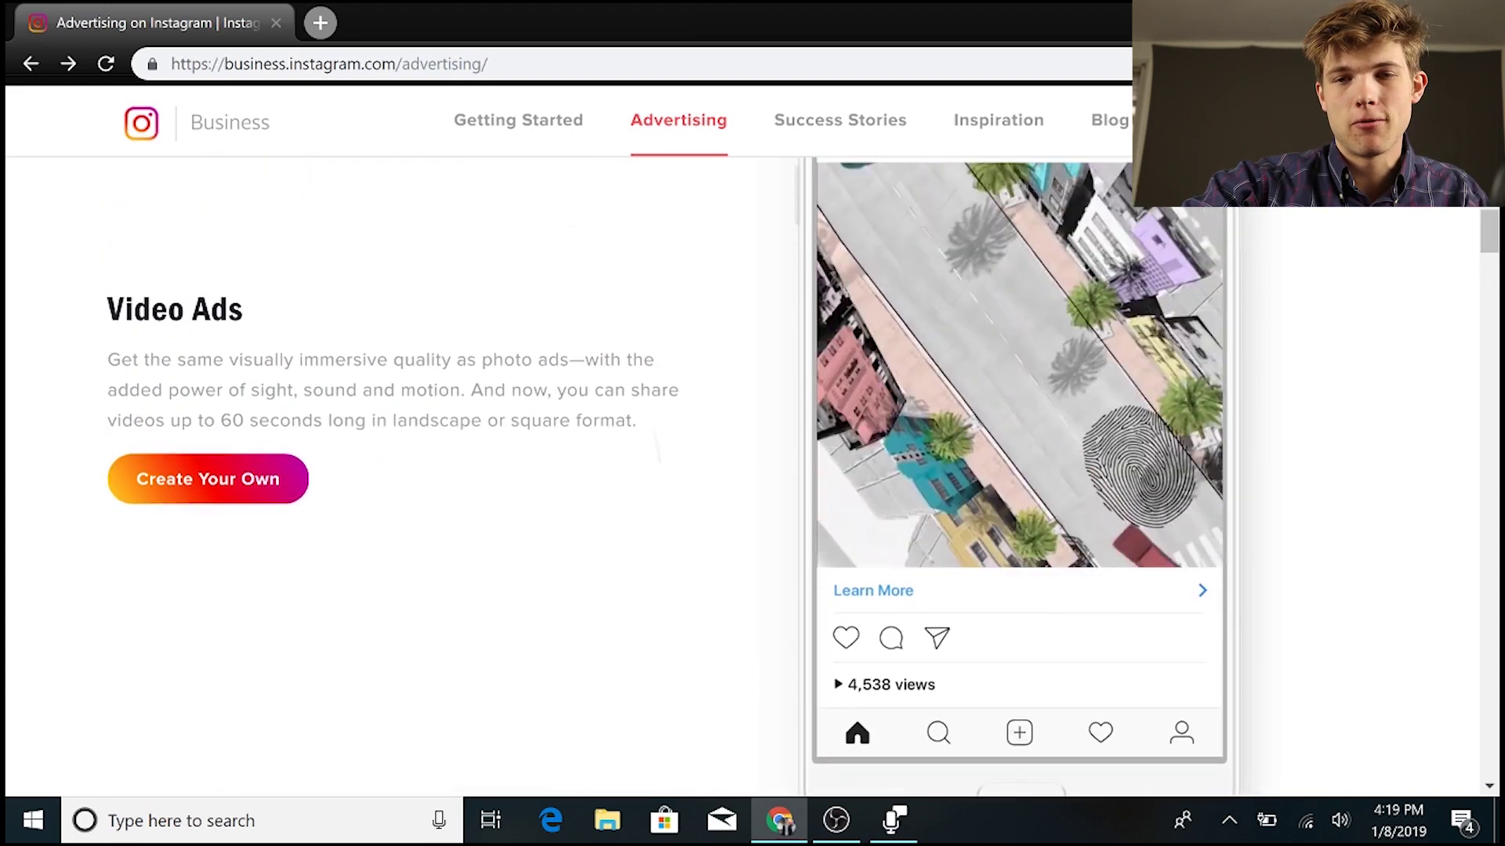
scroll(752, 470, "up", 1)
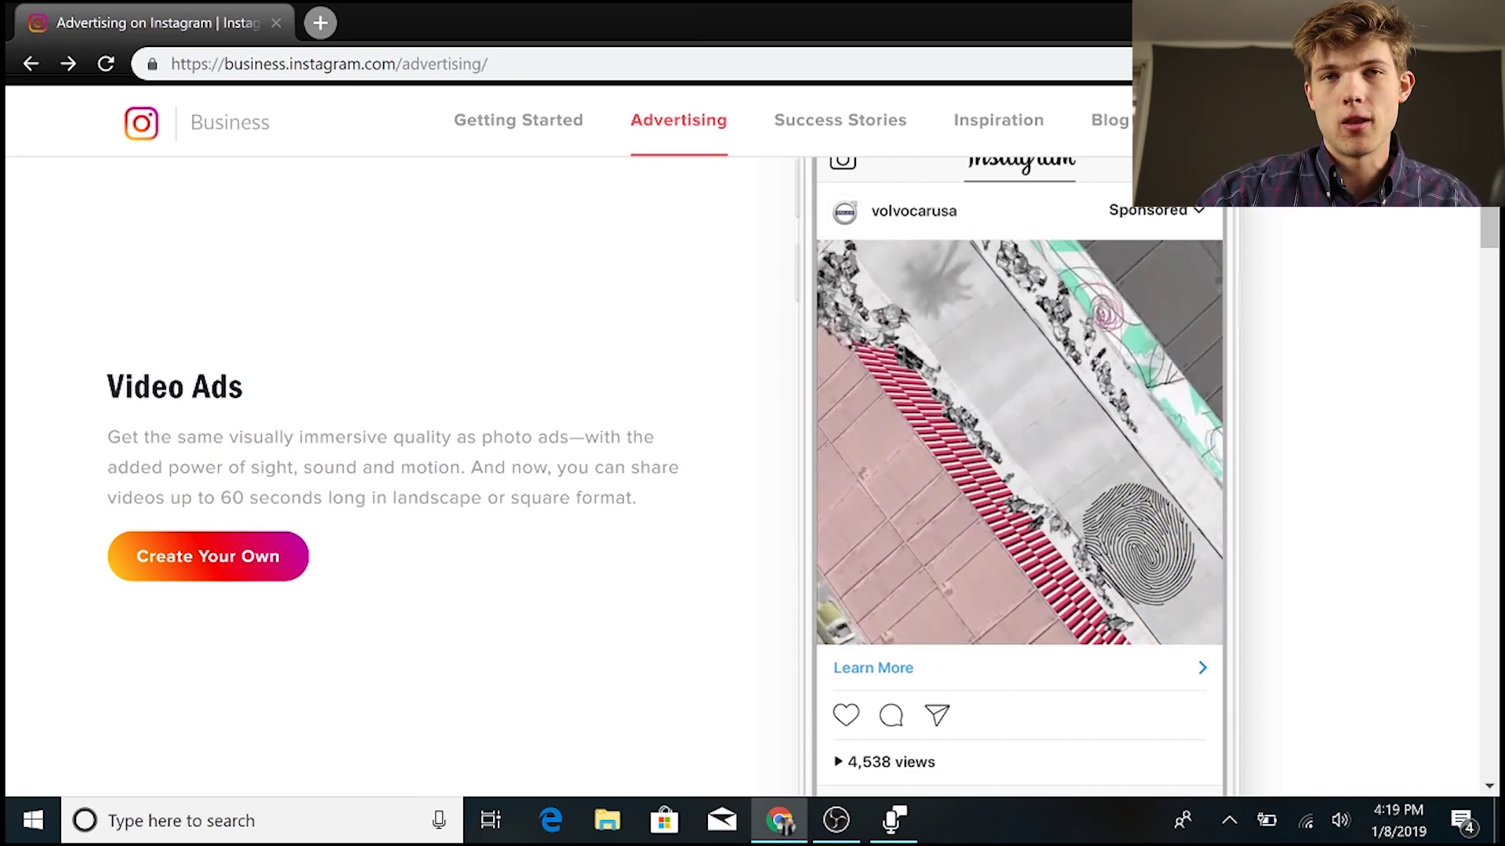
scroll(752, 470, "down", 1)
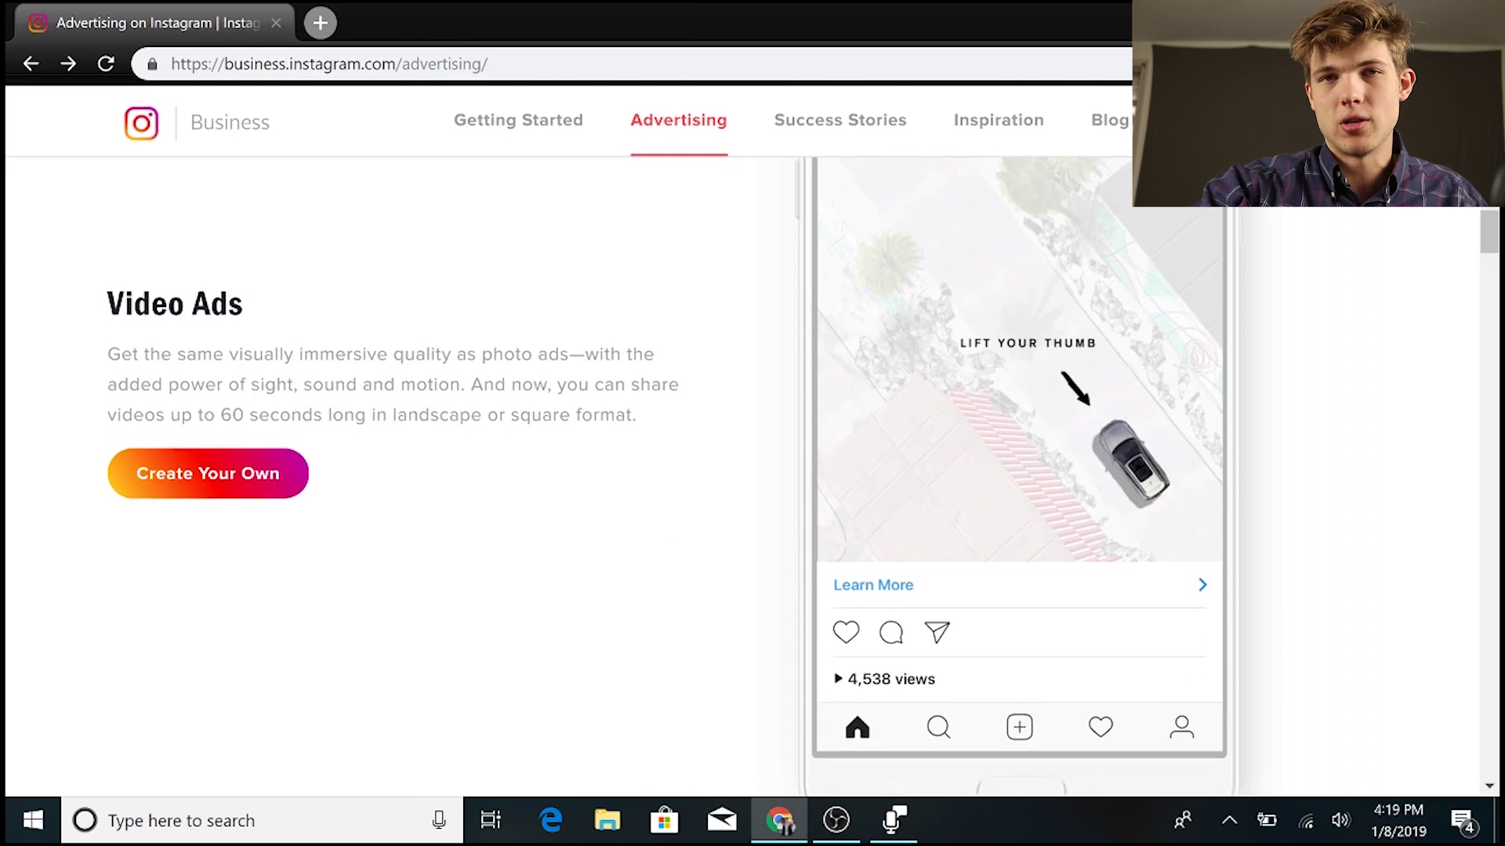
scroll(752, 471, "down", 7)
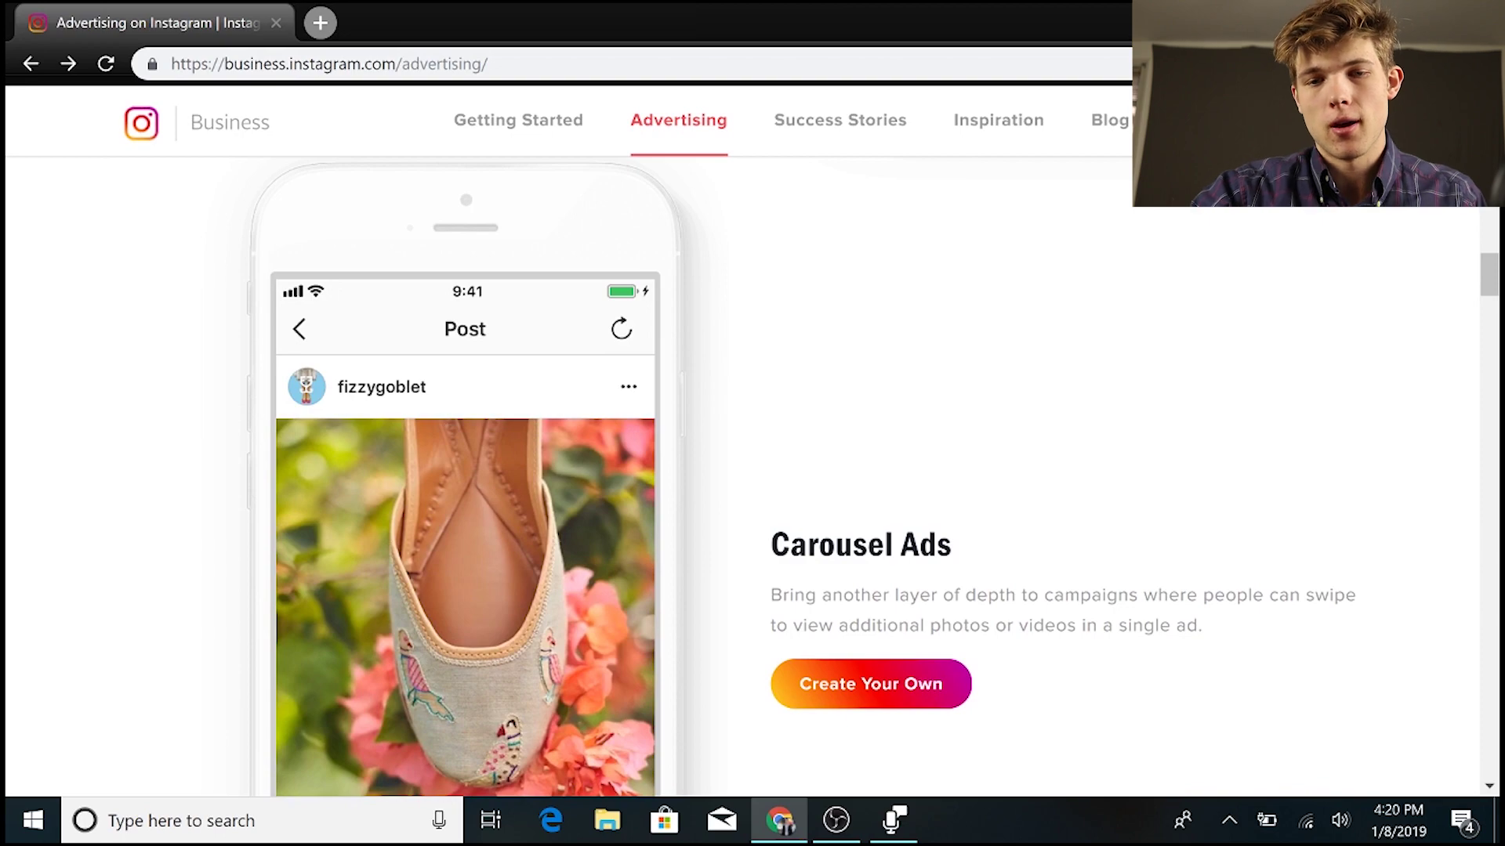
scroll(752, 470, "down", 2)
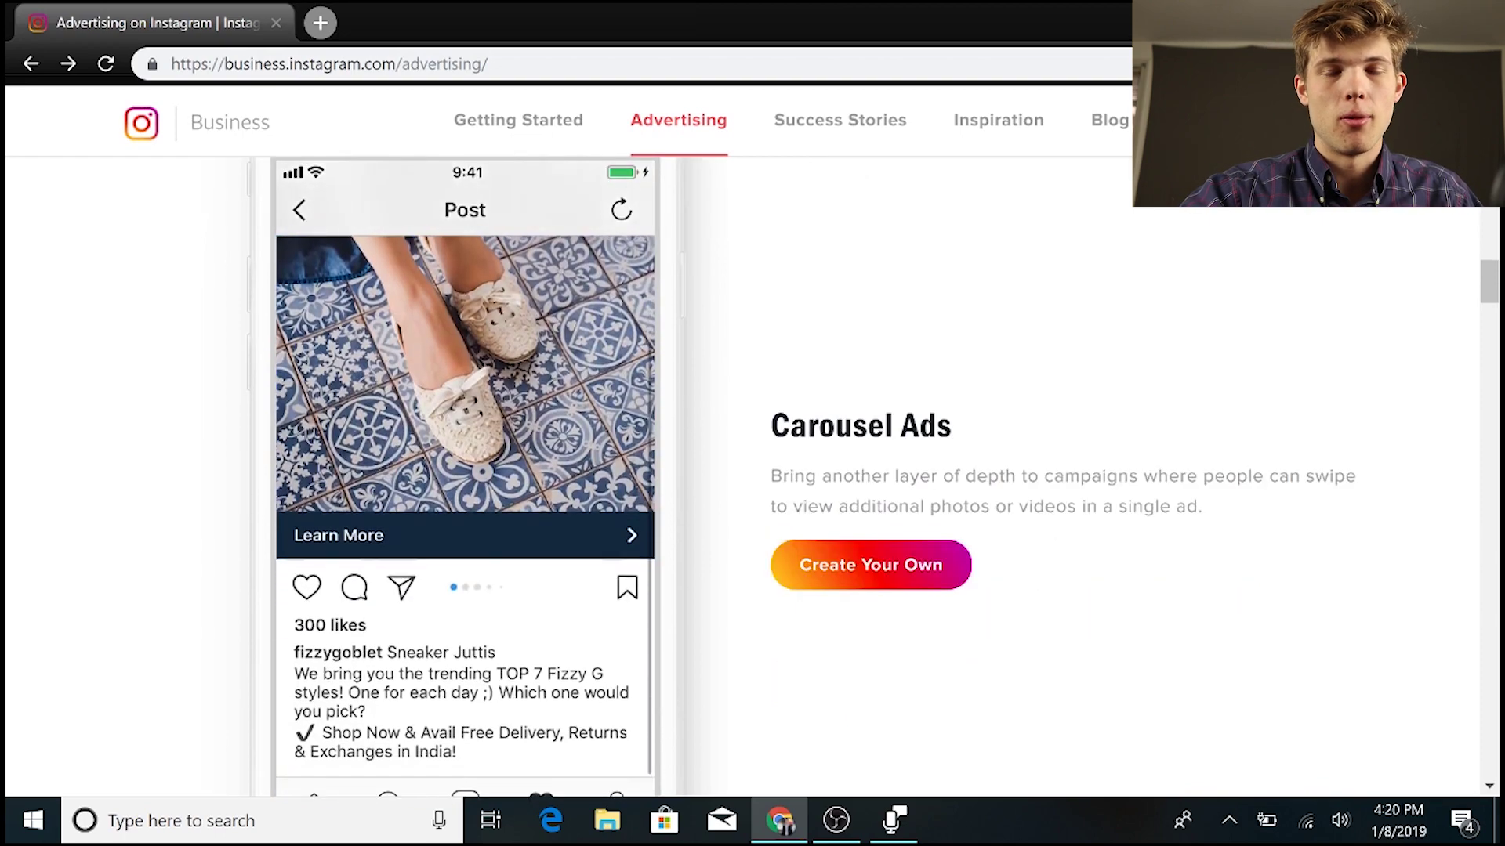
Reach the Stories Ads section and choose Create Your Own to open Facebook ad creation.
scroll(752, 470, "down", 4)
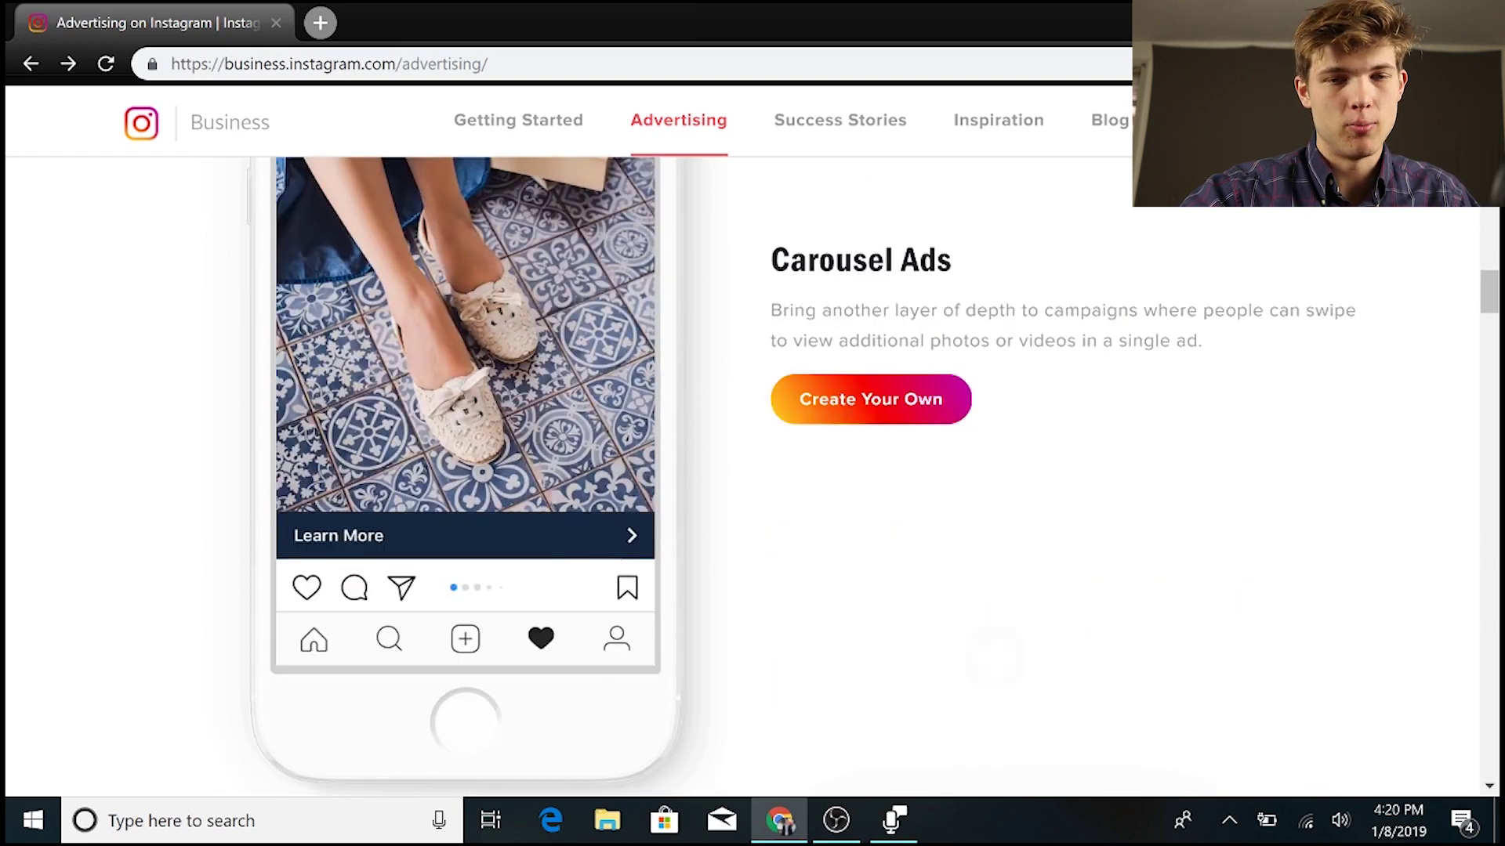
scroll(752, 470, "down", 6)
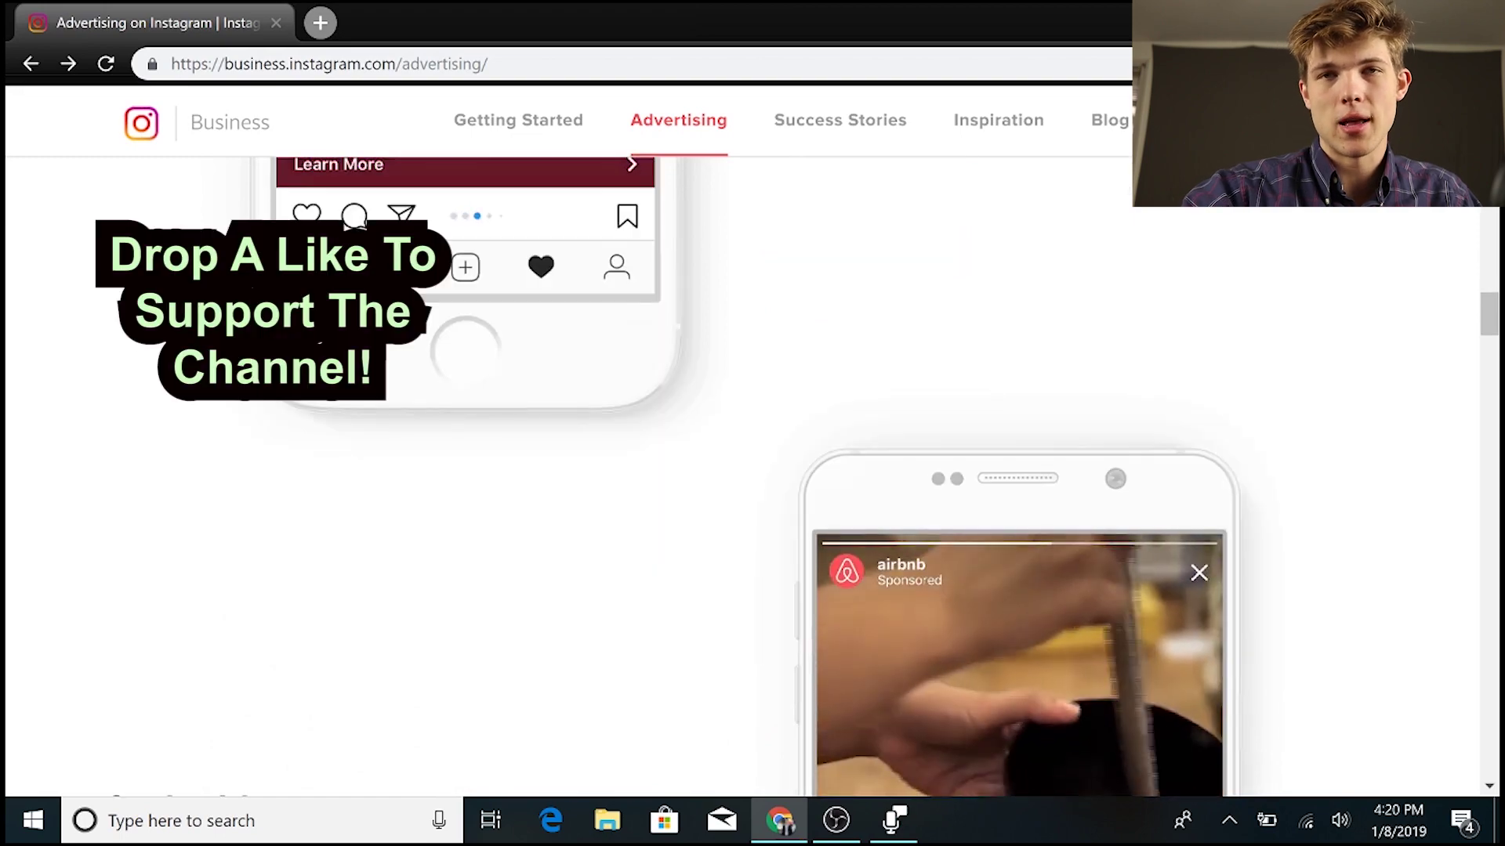
scroll(752, 470, "down", 1)
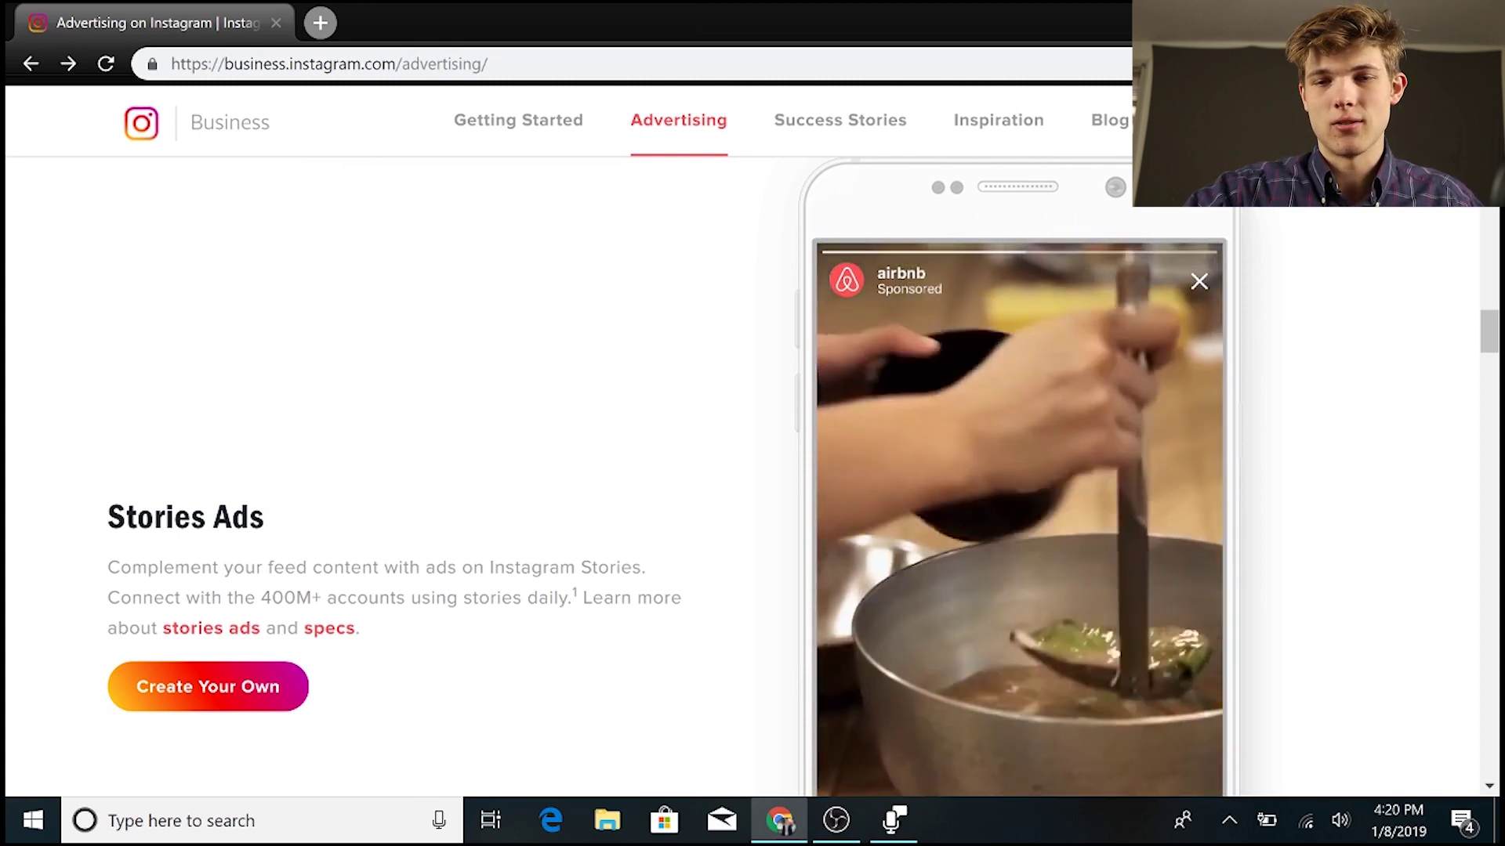
scroll(752, 471, "down", 3)
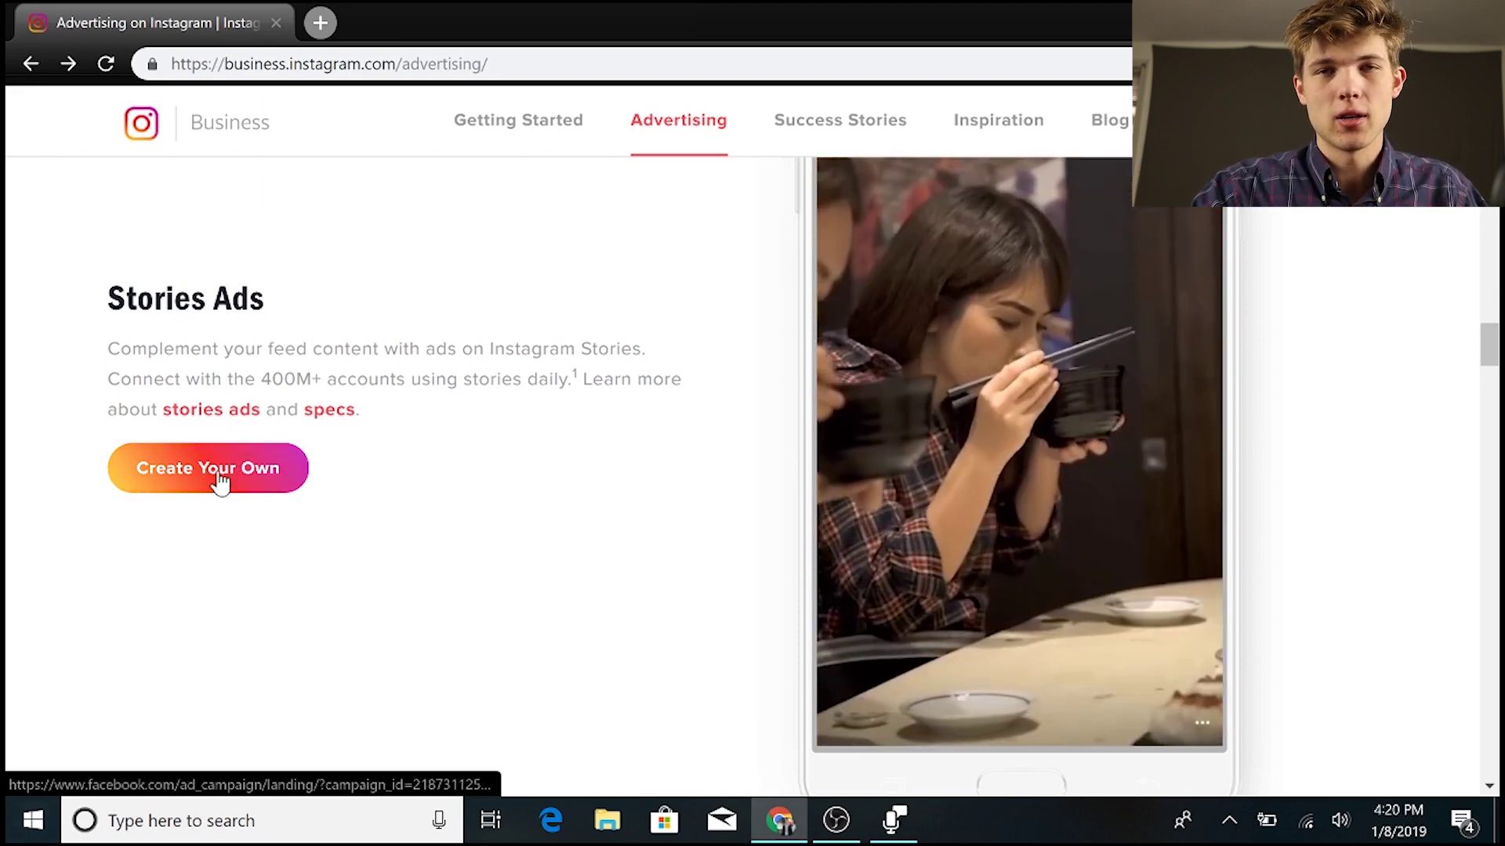
left_click(218, 473)
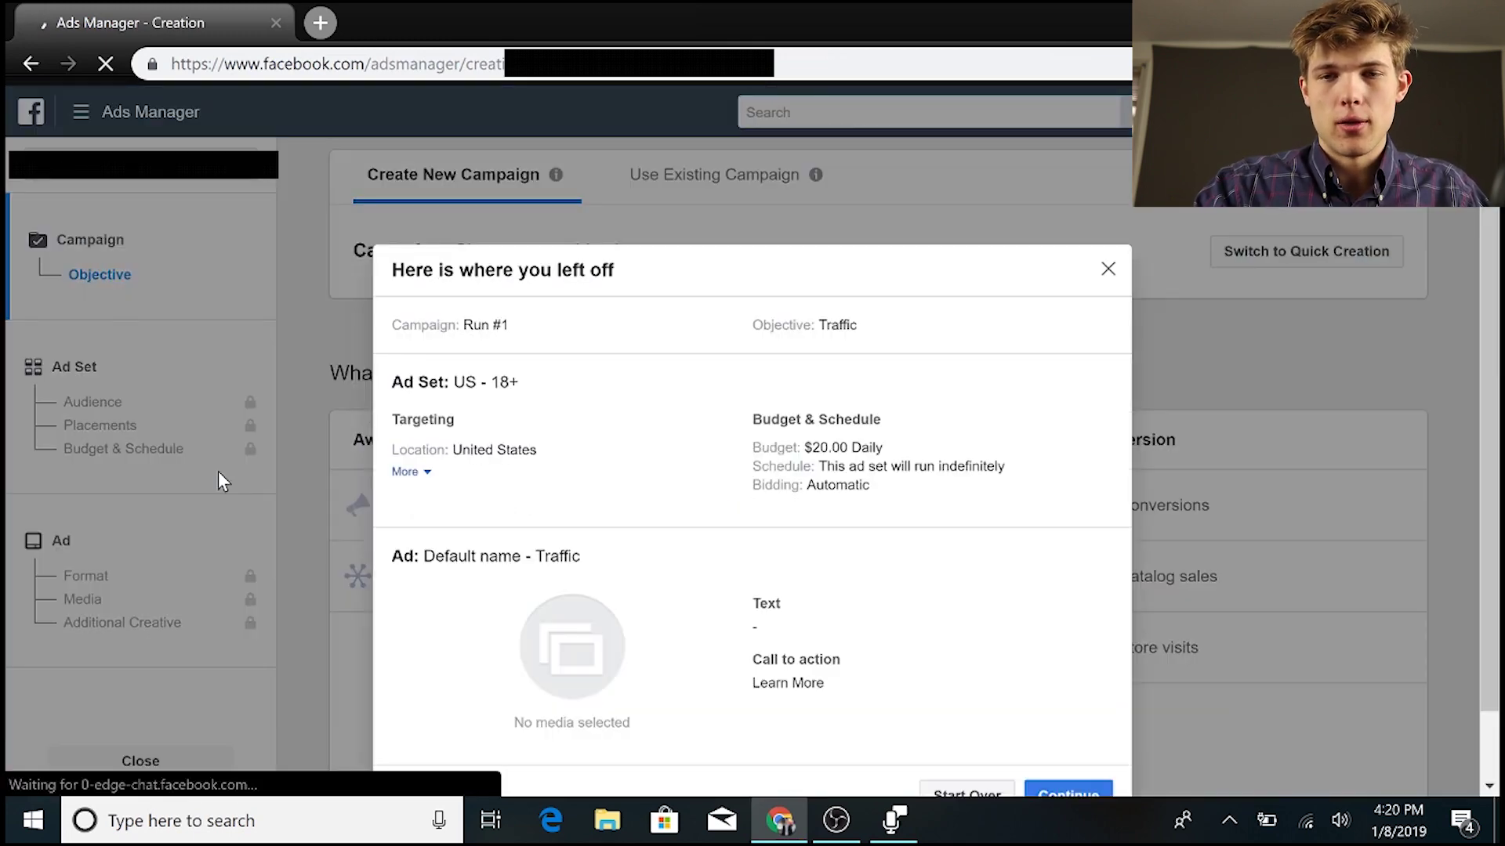
Close the 'Here is where you left off' summary and scroll to the marketing objective grid.
left_click(1108, 269)
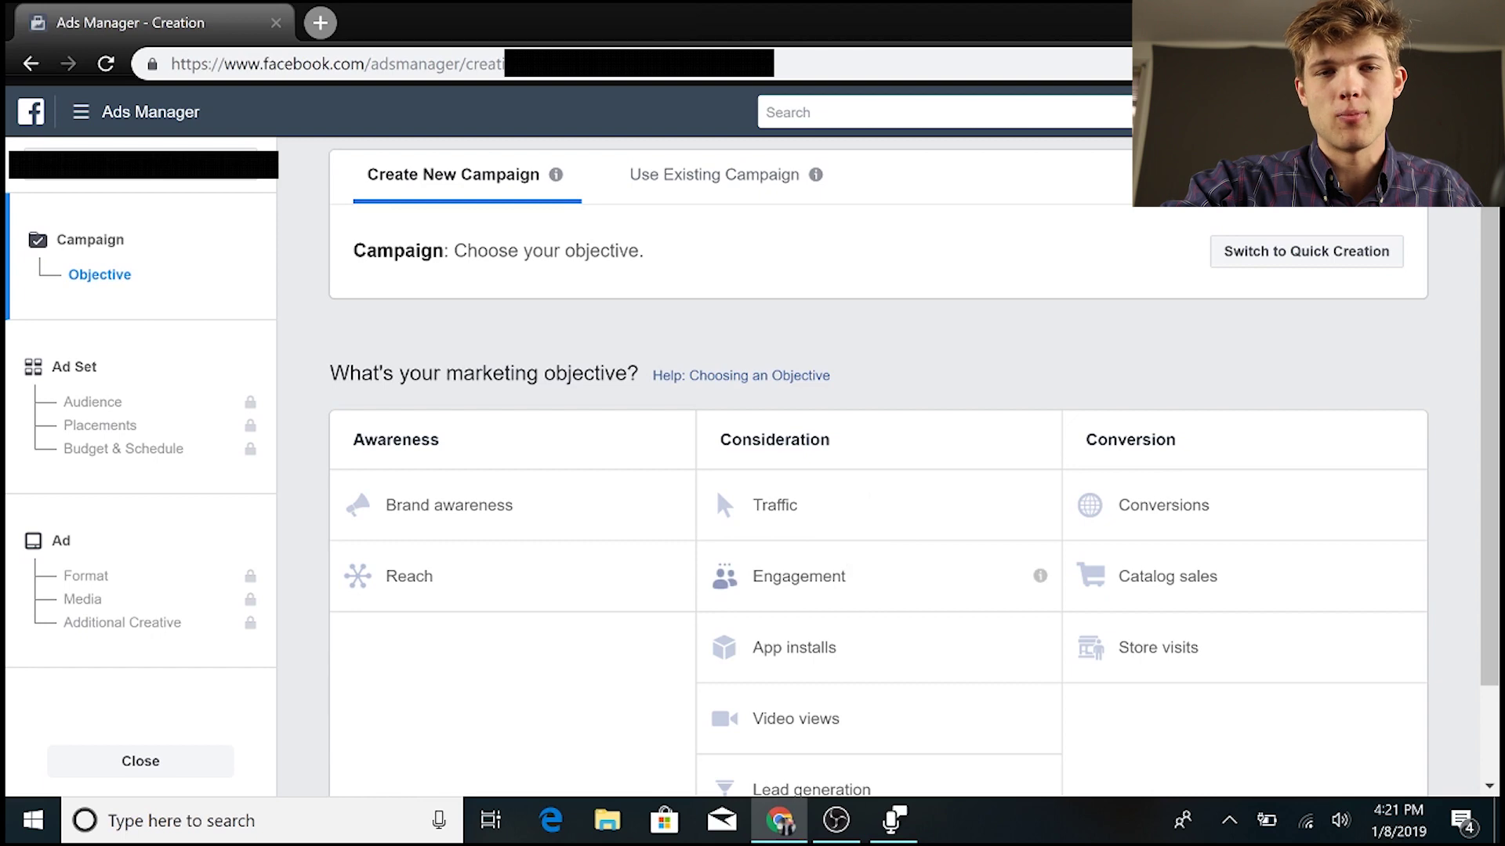
scroll(862, 576, "down", 1)
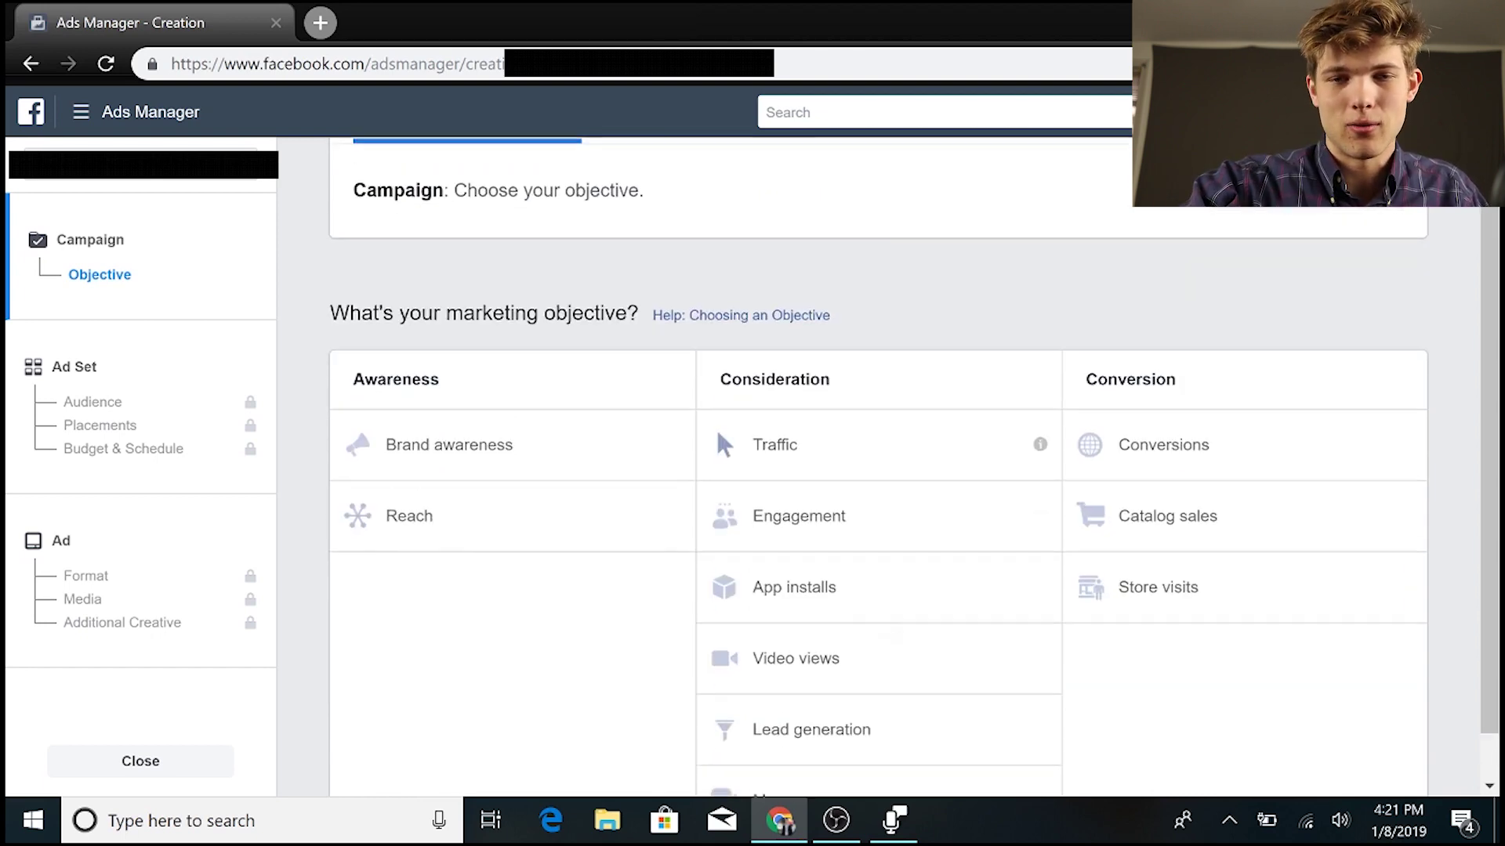
scroll(878, 470, "down", 1)
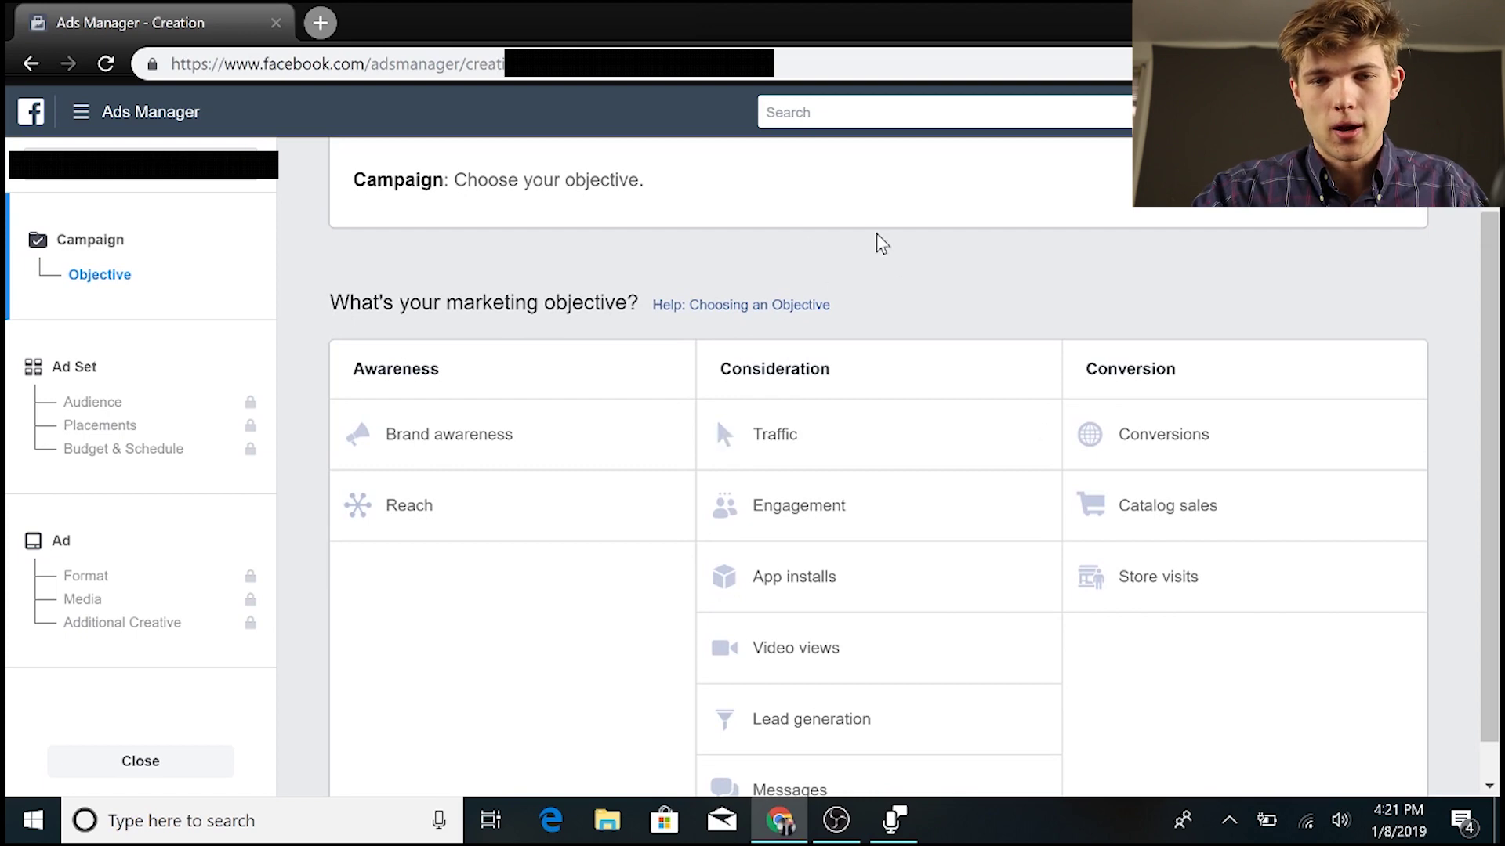
scroll(745, 443, "down", 1)
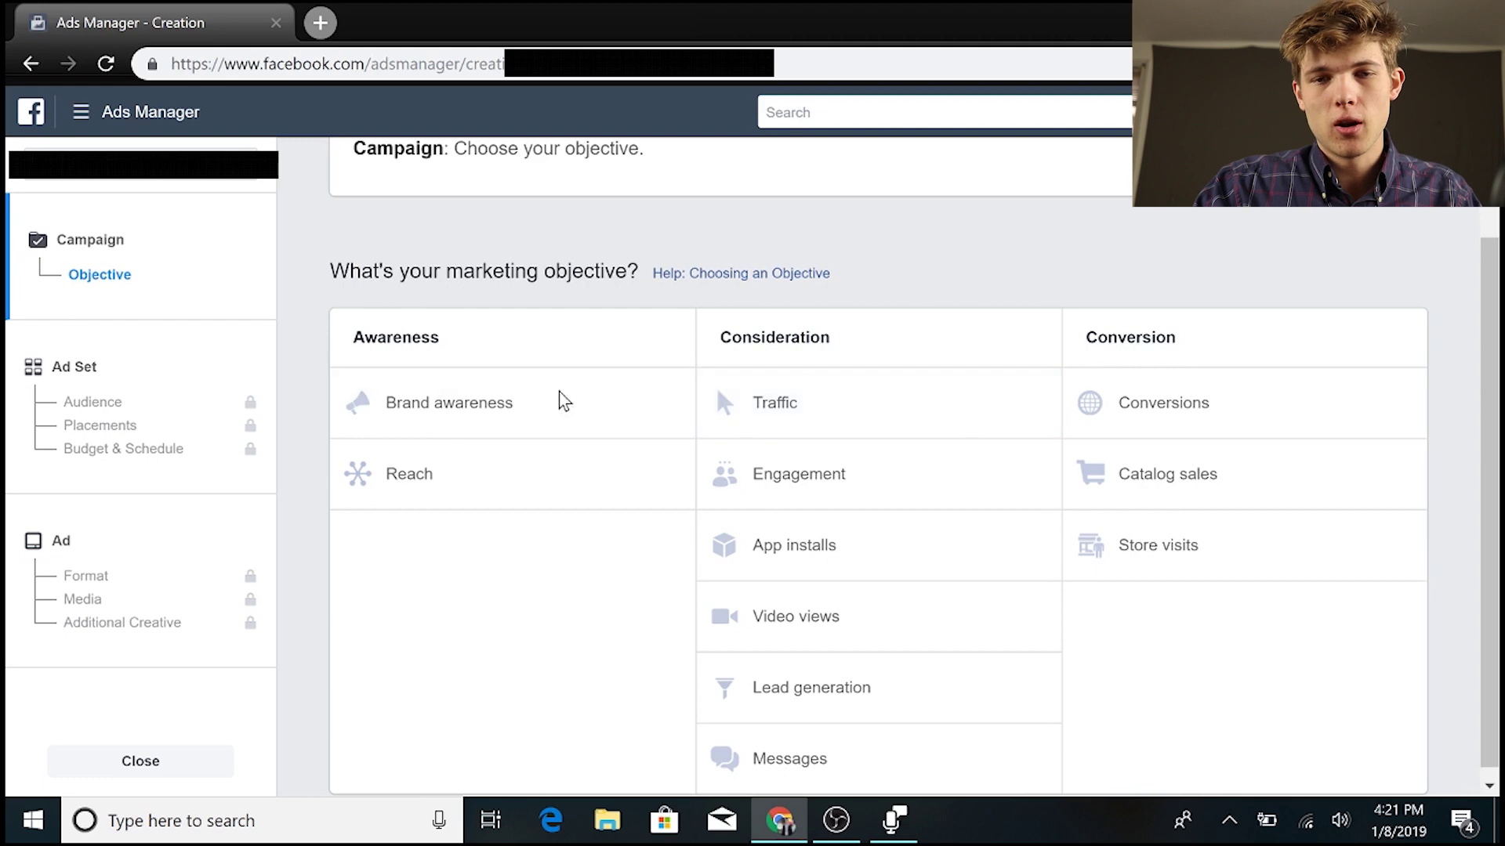
Create a Traffic campaign named 'Run #1' and continue to ad set setup.
left_click(789, 417)
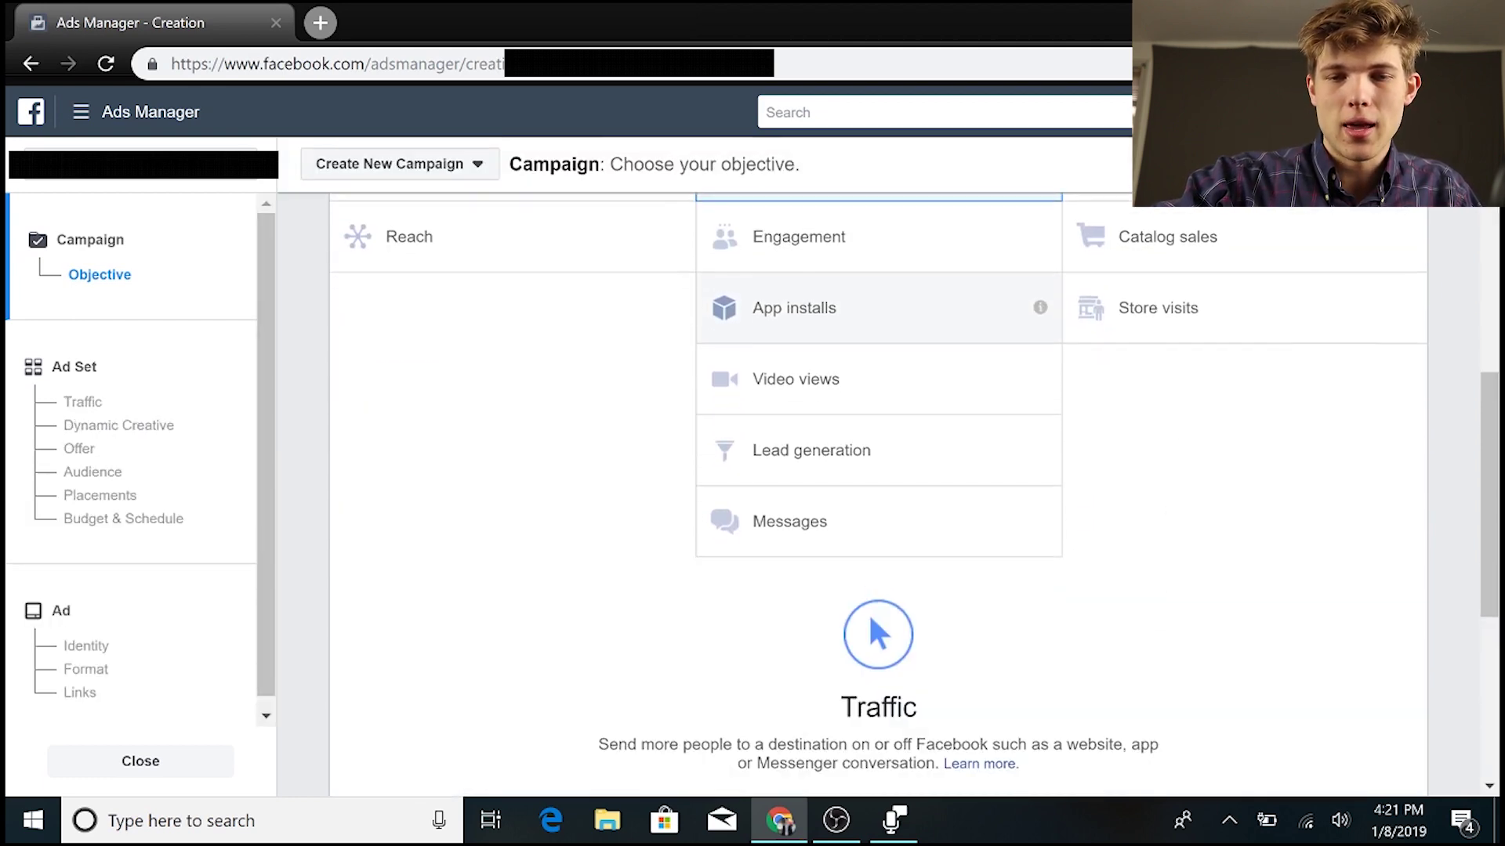
left_click(800, 435)
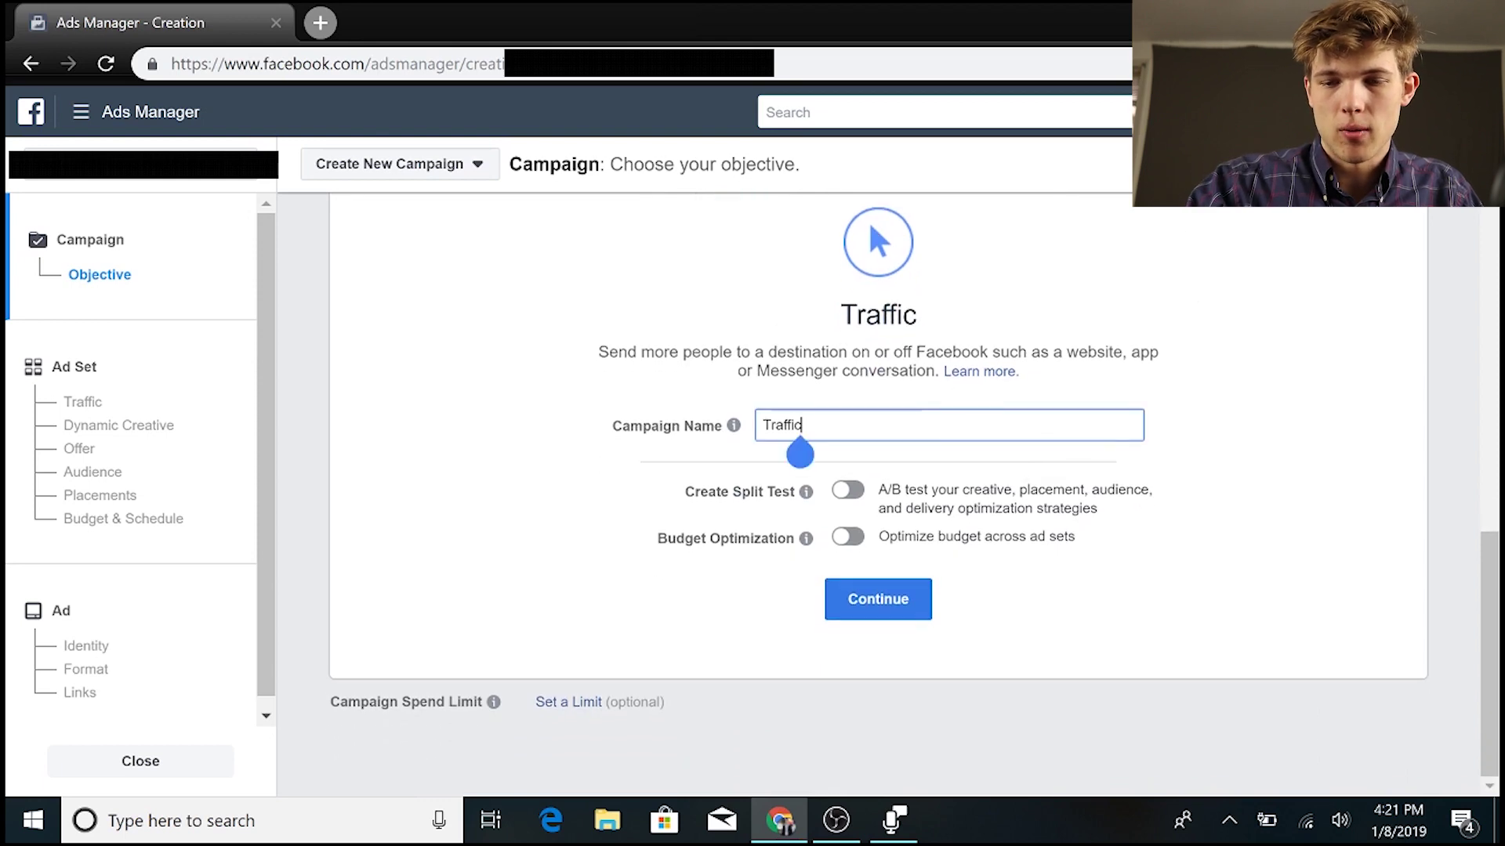
key("BackSpace")
key("BackSpace")
key("BackSpace")
key("BackSpace")
key("BackSpace")
key("BackSpace")
key("BackSpace")
type("Run #1")
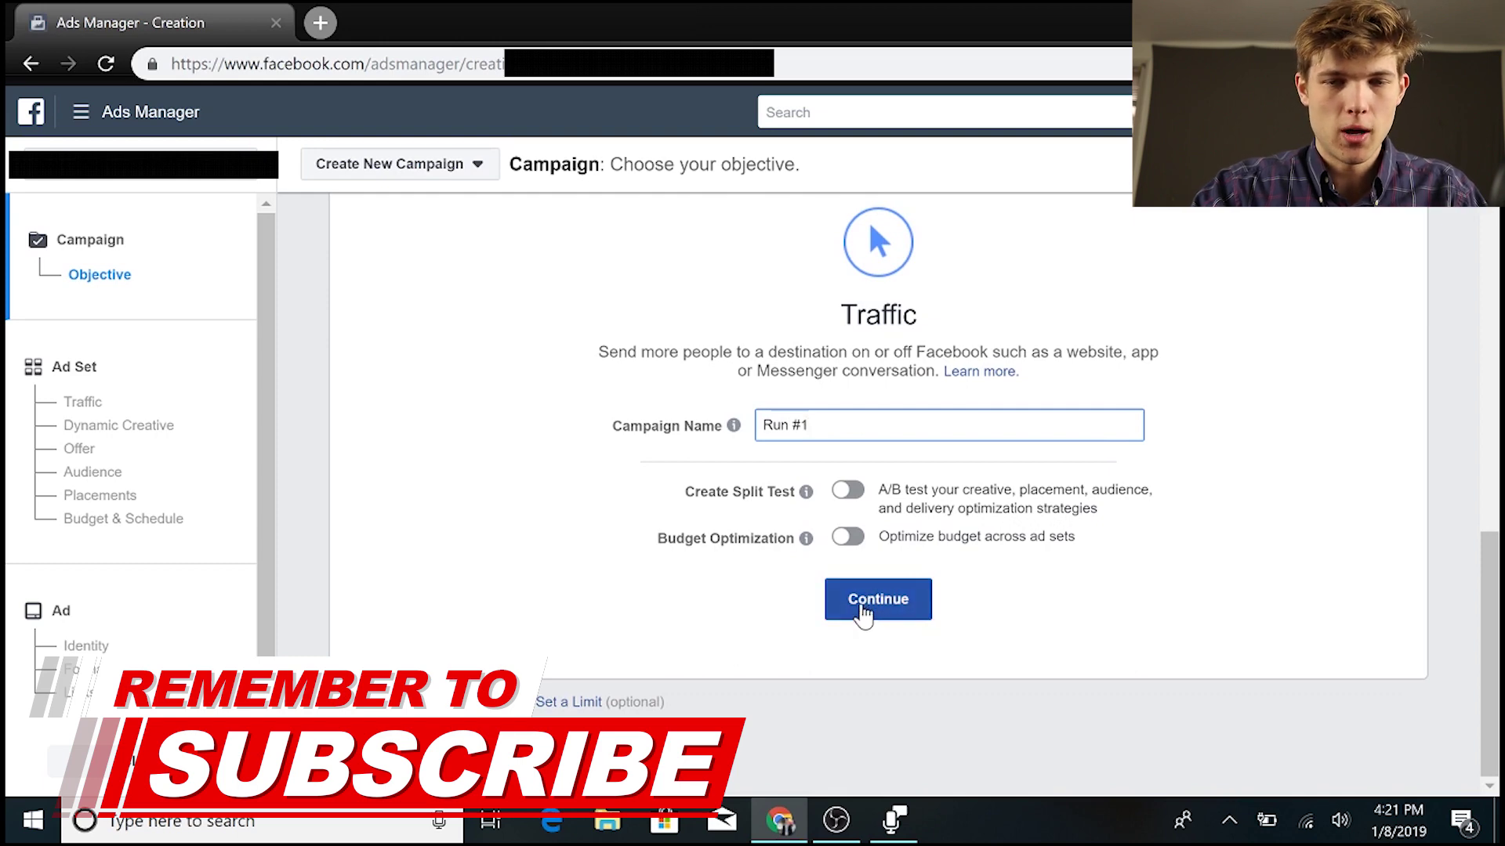
left_click(865, 613)
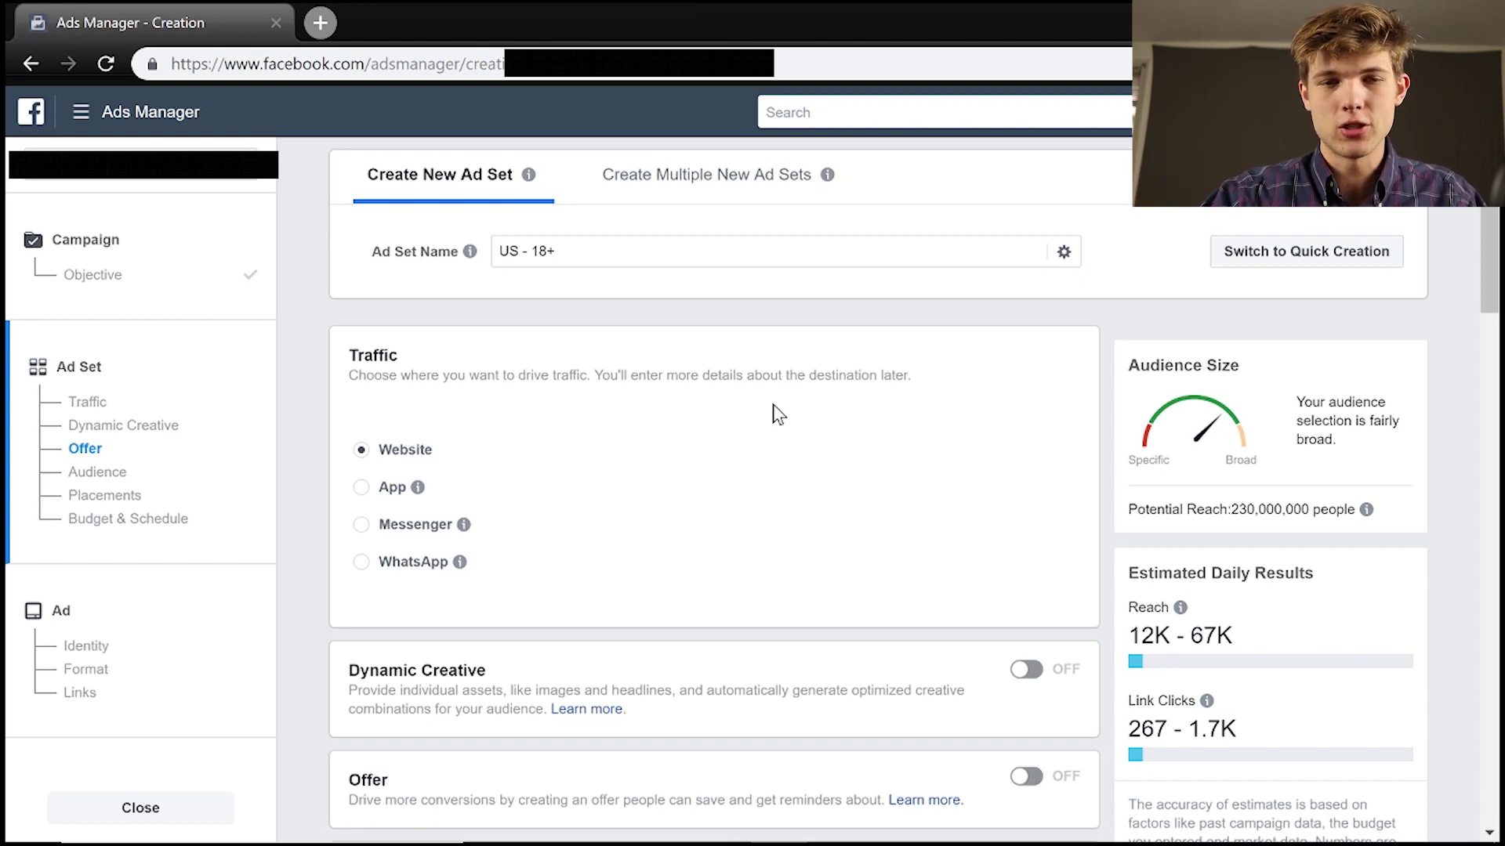
Return to the Ads Manager browser window and scroll the ad set form down to the Audience section.
scroll(639, 482, "down", 2)
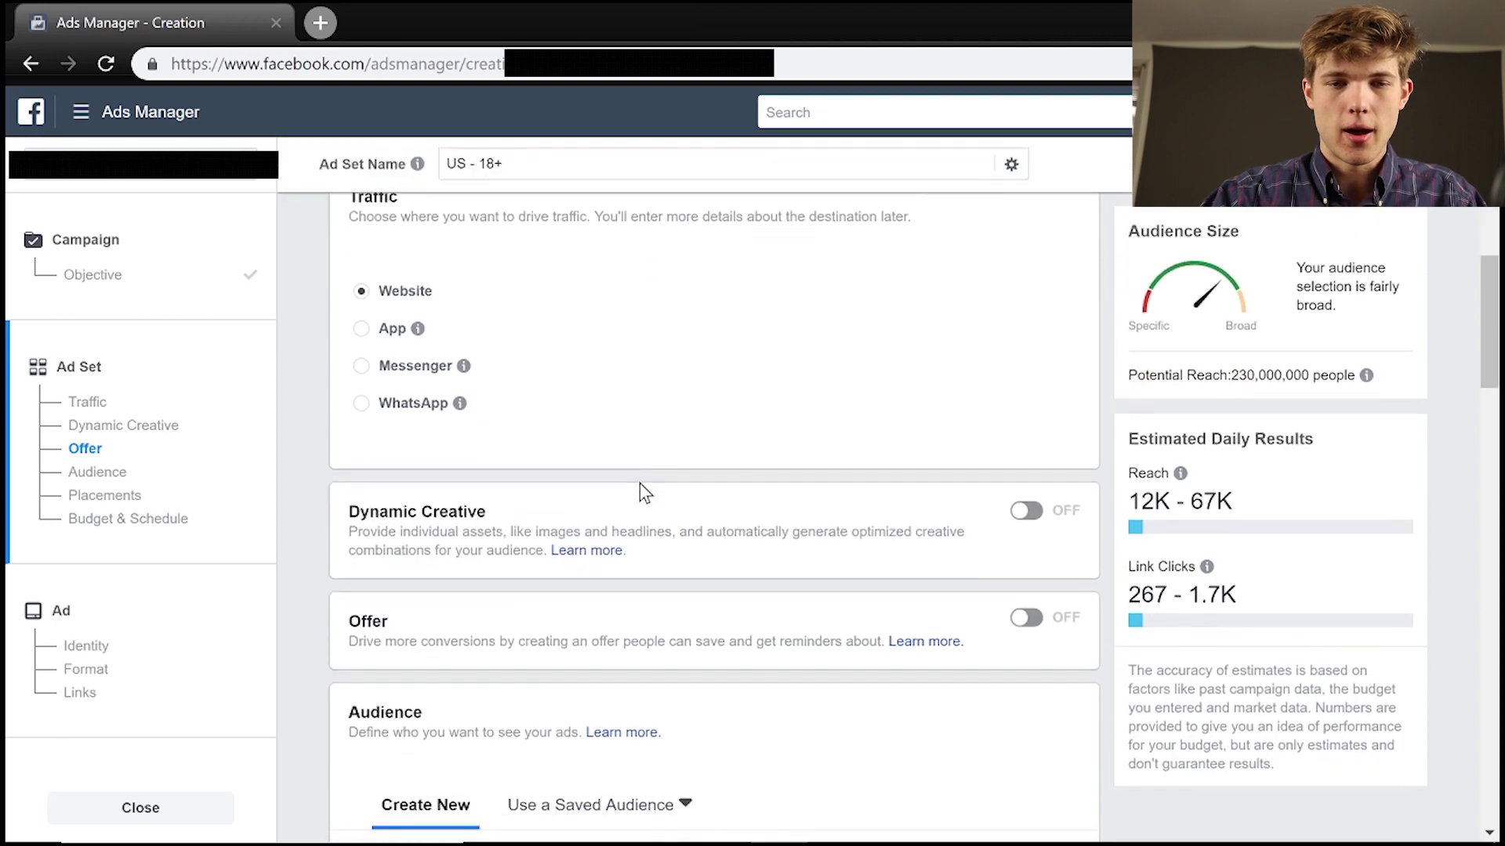
scroll(640, 483, "down", 4)
key("super+Tab")
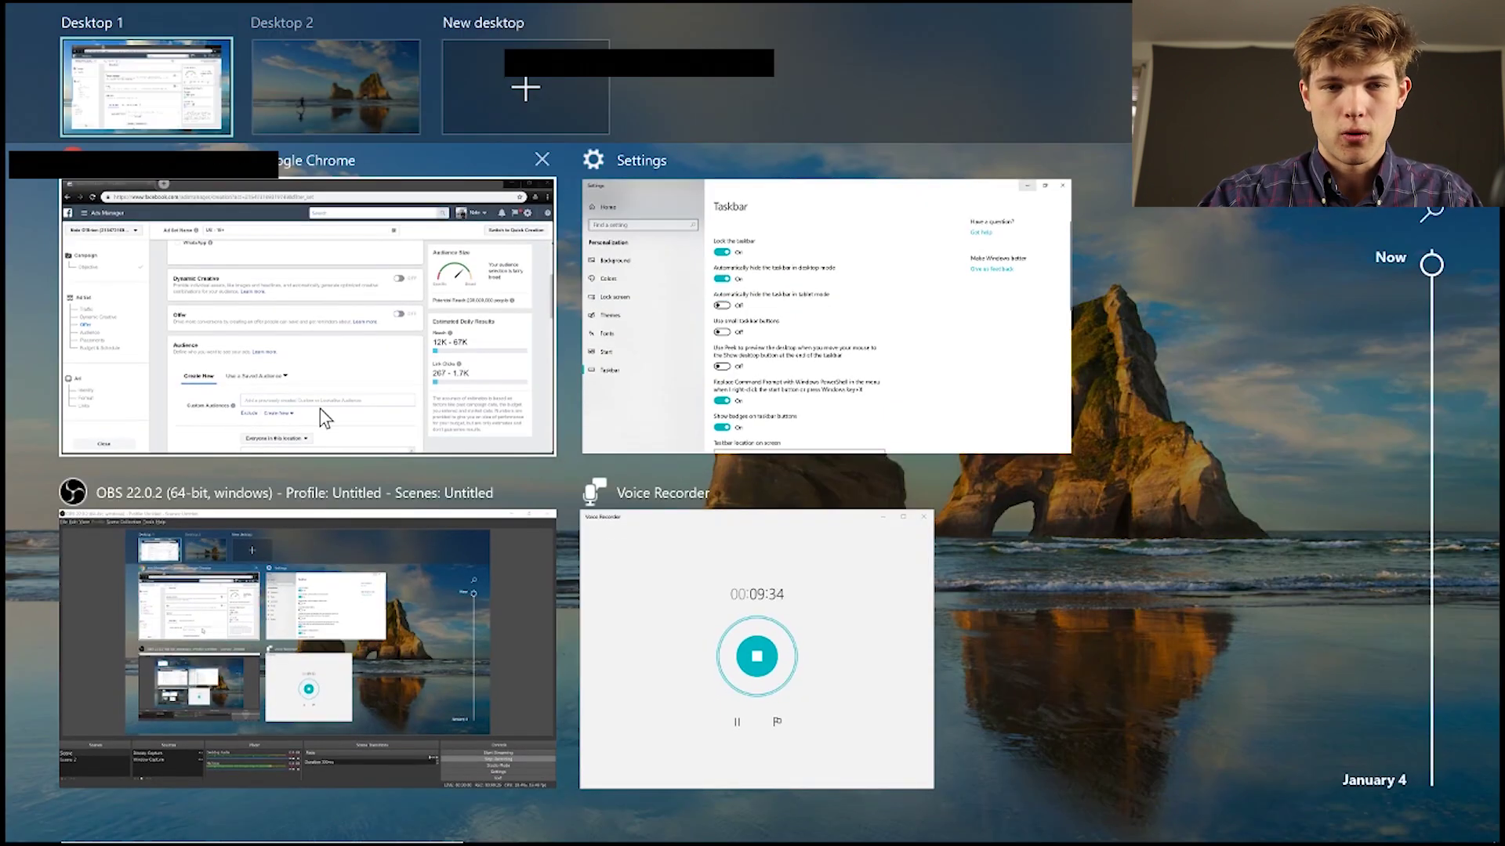
left_click(325, 419)
scroll(770, 565, "down", 1)
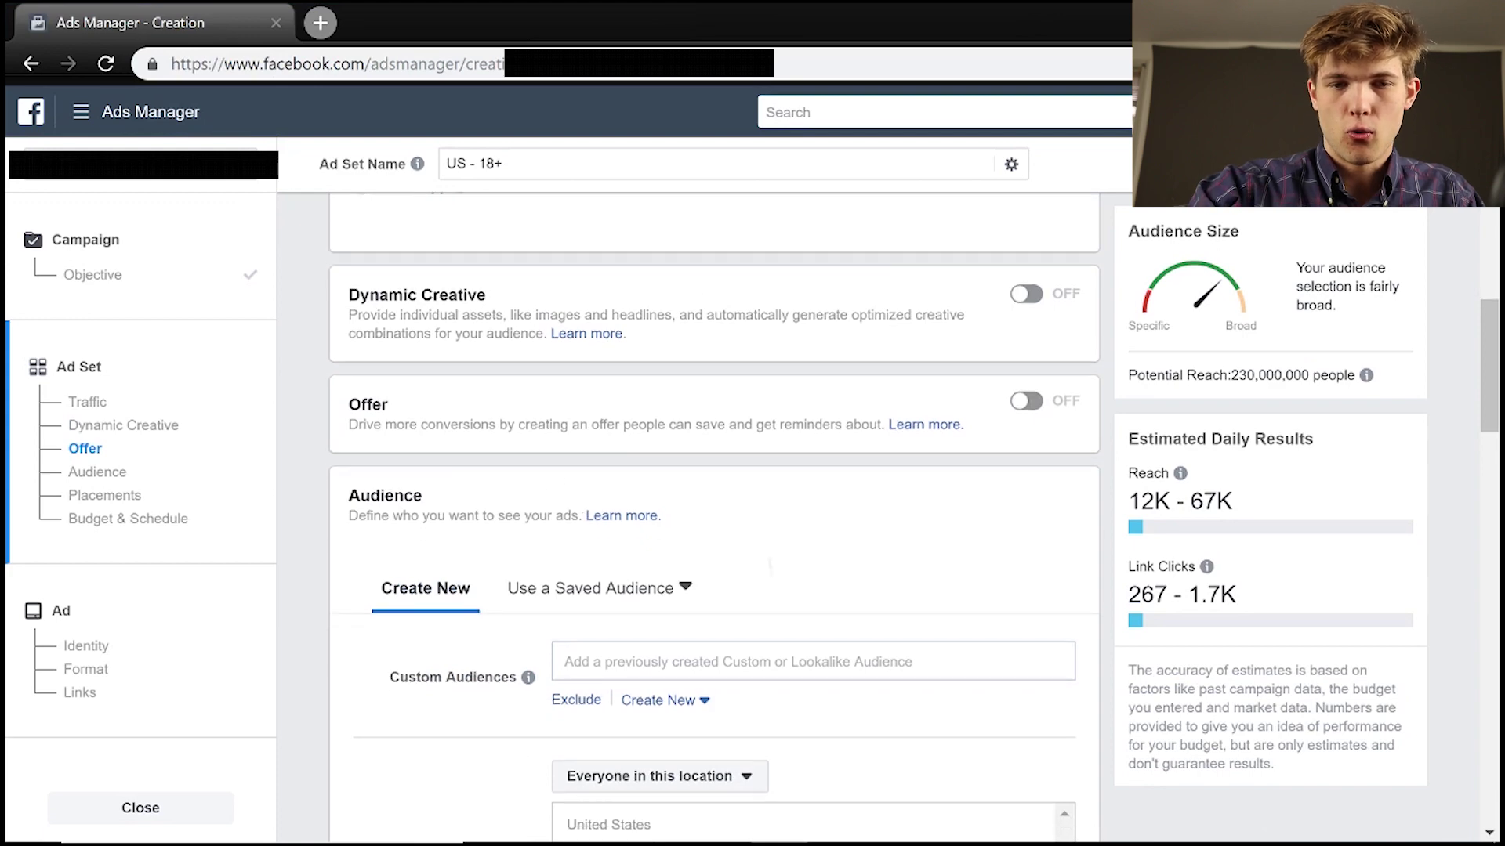
scroll(771, 565, "down", 3)
scroll(770, 565, "down", 2)
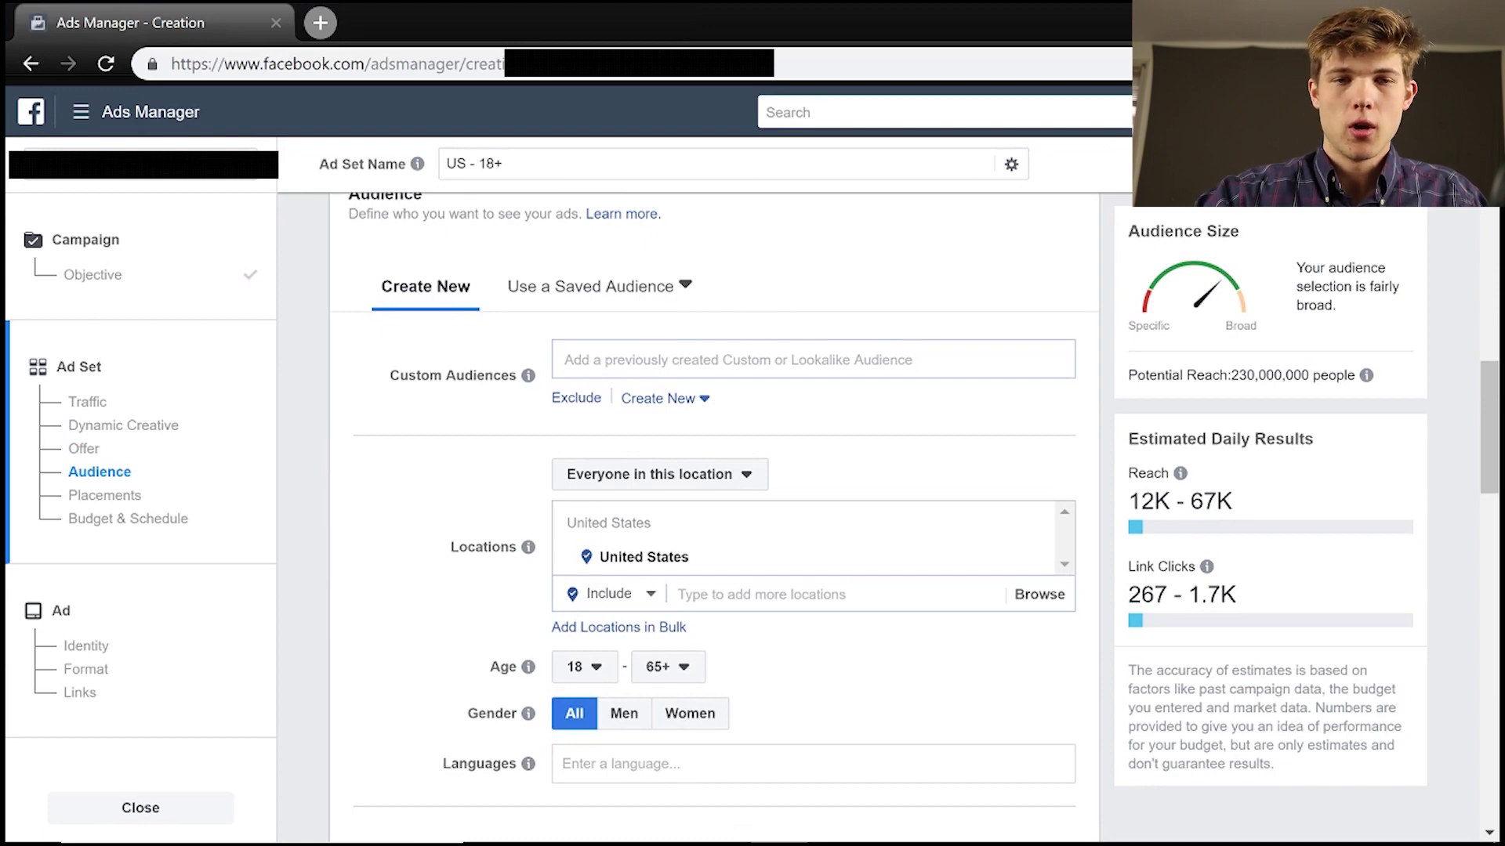
scroll(715, 518, "down", 1)
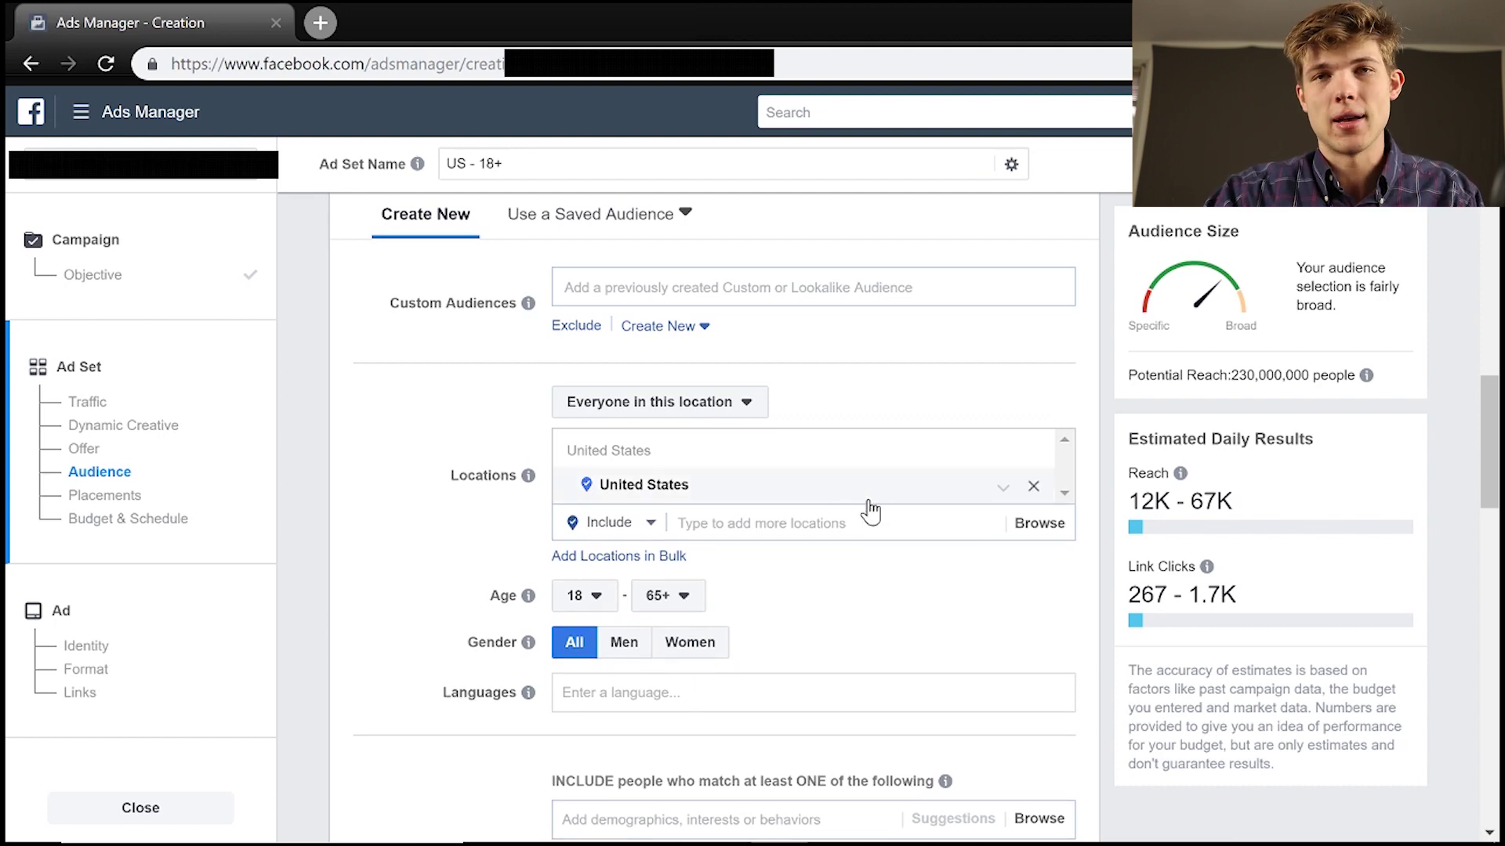
scroll(941, 627, "down", 1)
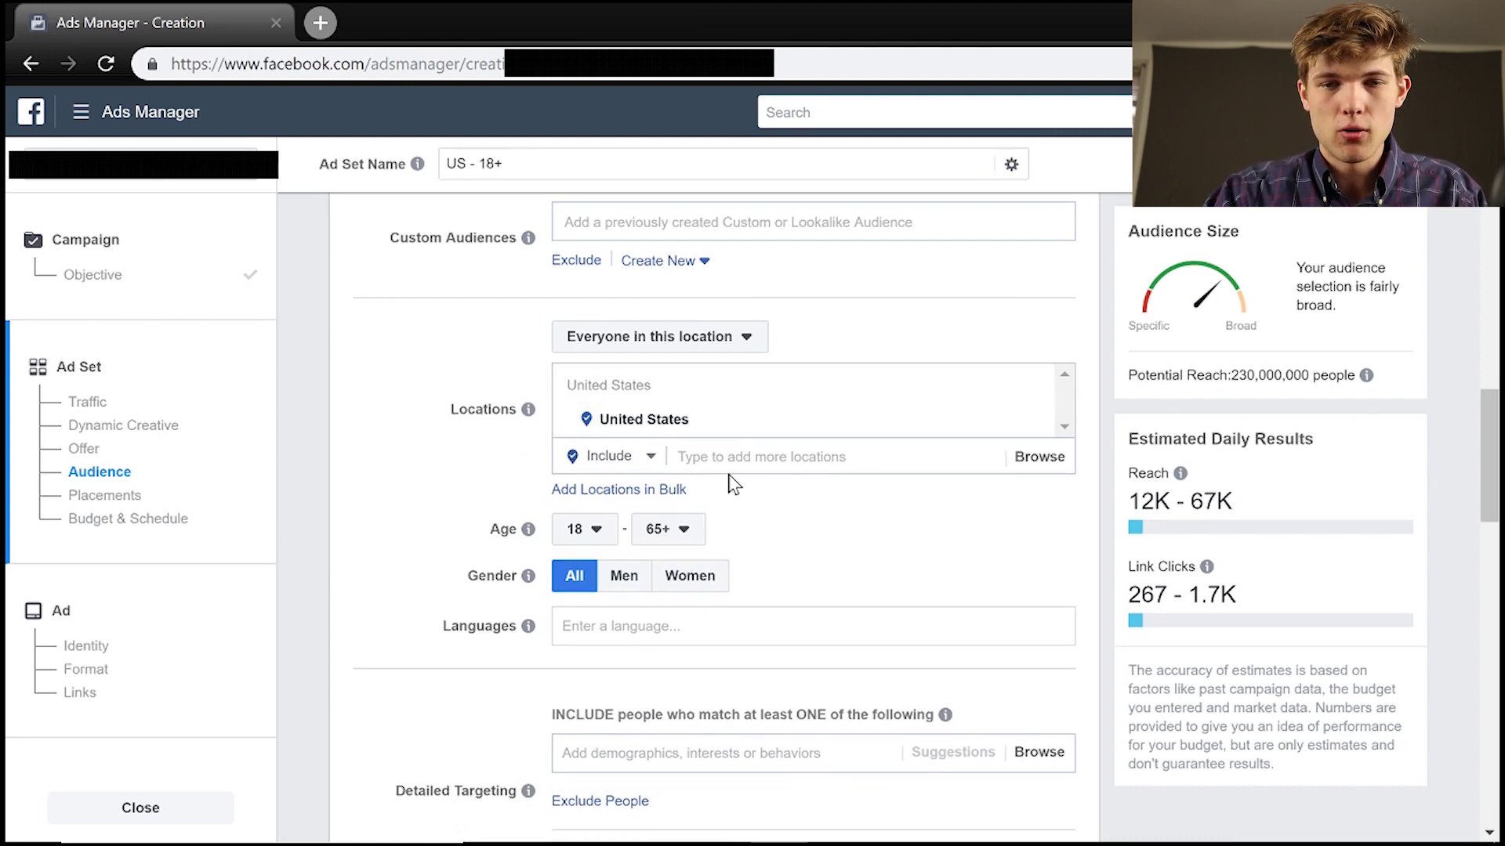
Add United Kingdom, Canada and Australia to the target locations alongside the United States.
left_click(760, 457)
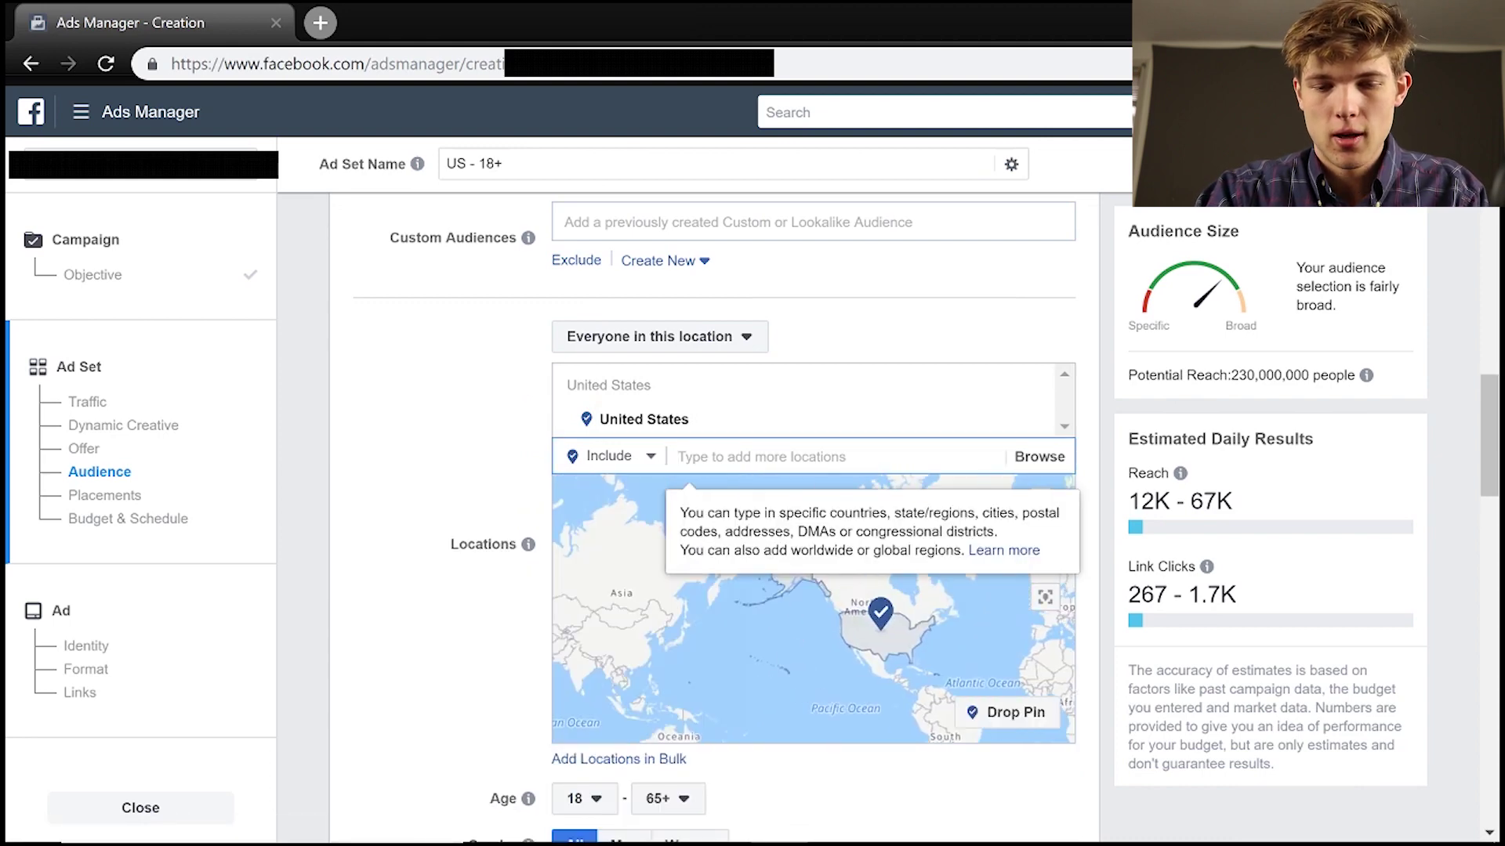
type("united")
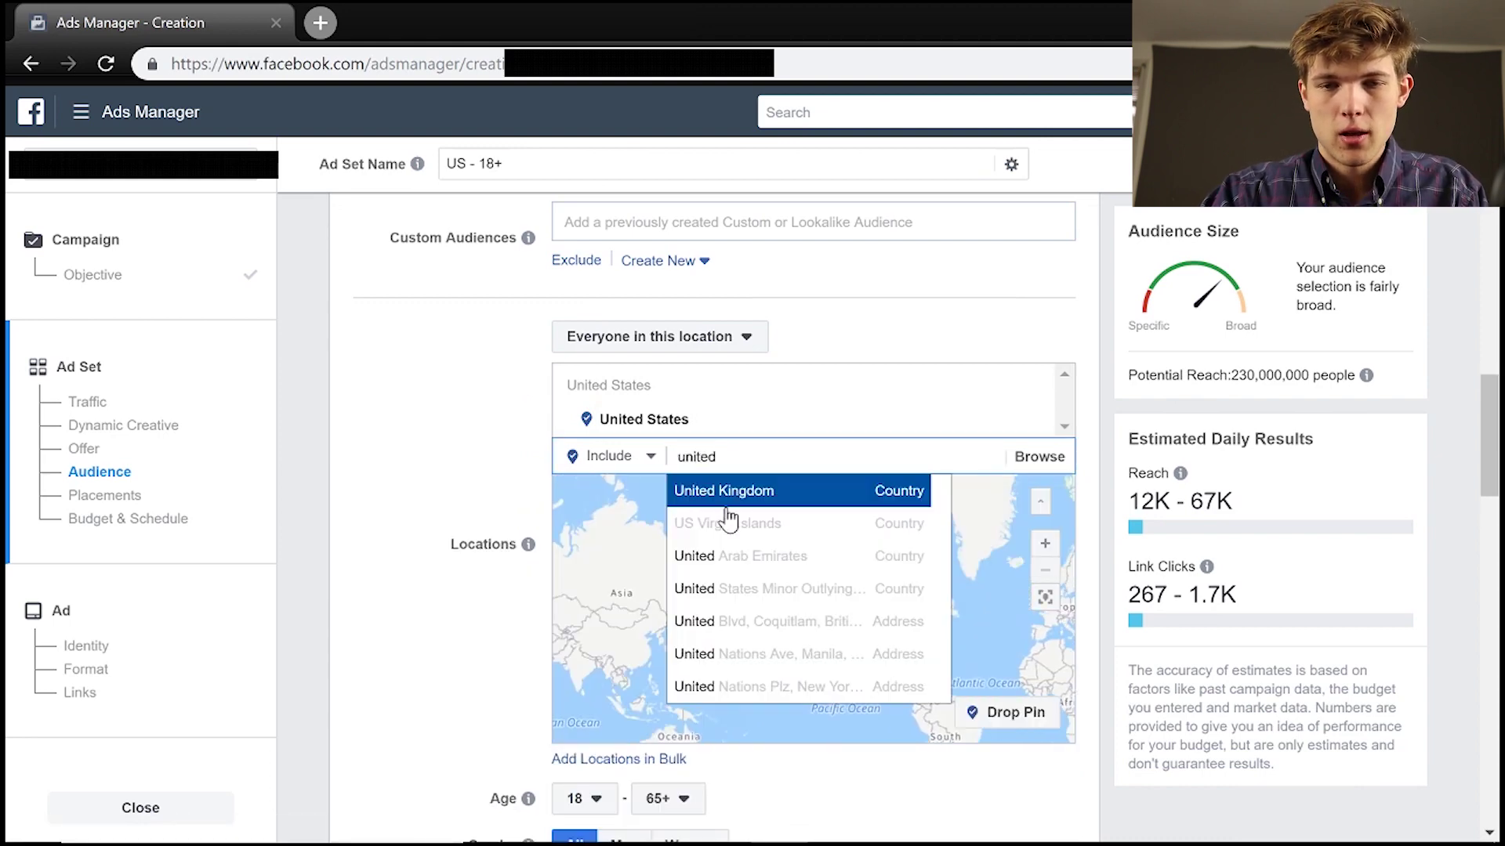
left_click(721, 493)
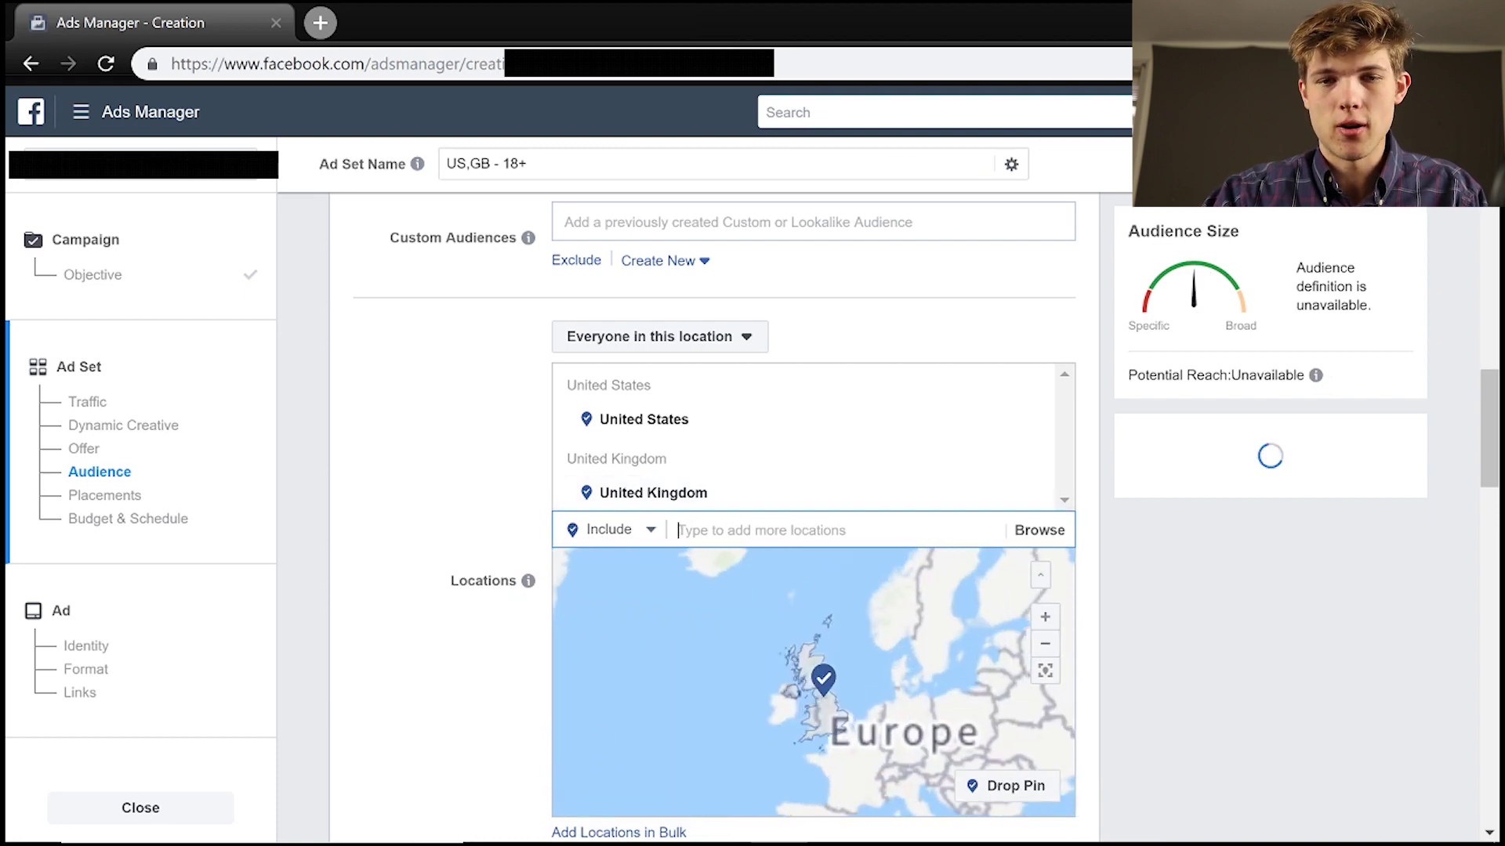
type("canada")
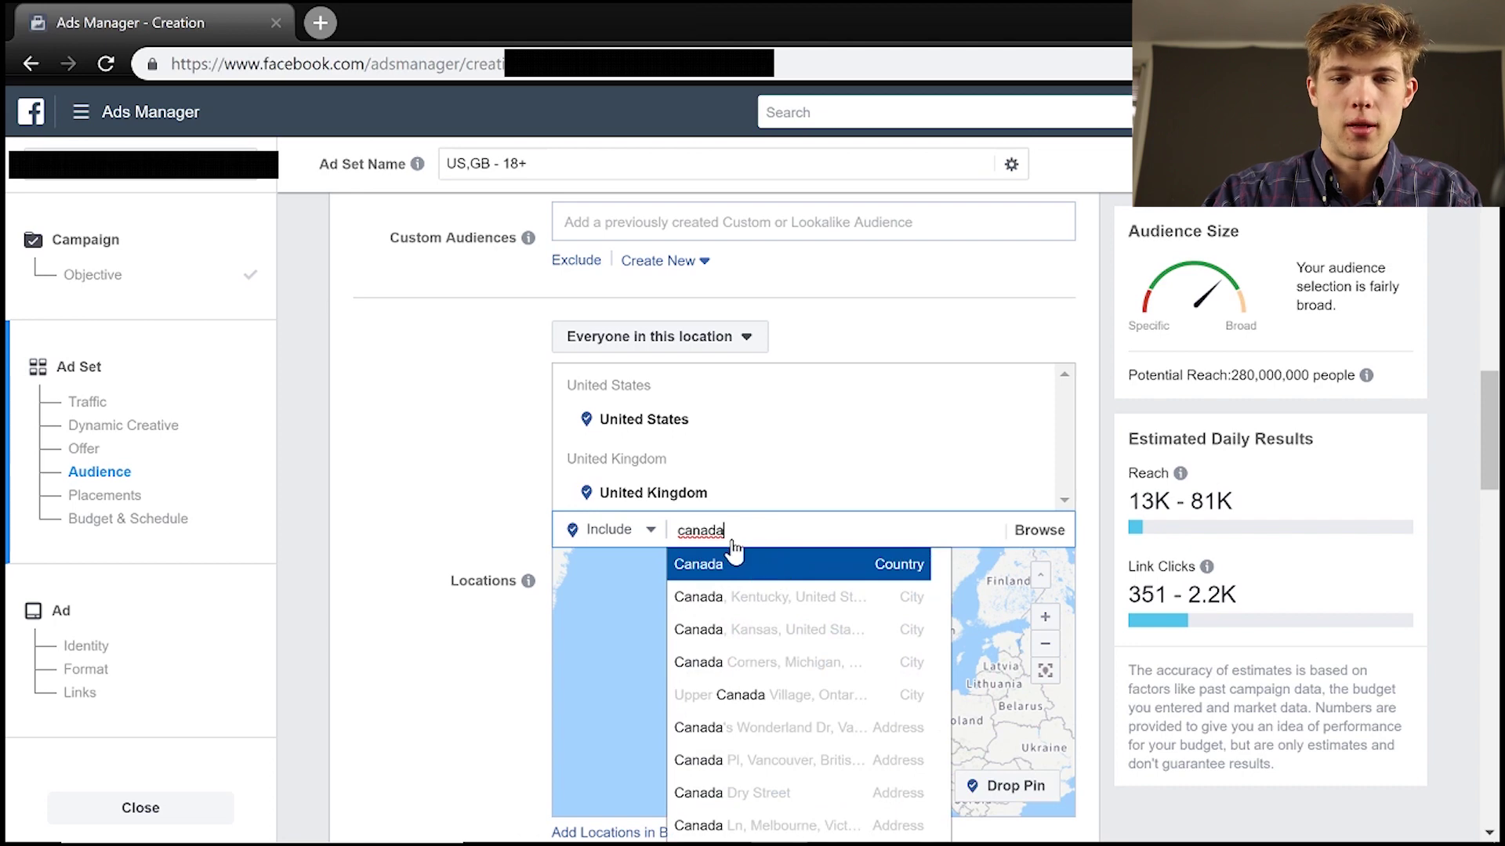
left_click(725, 564)
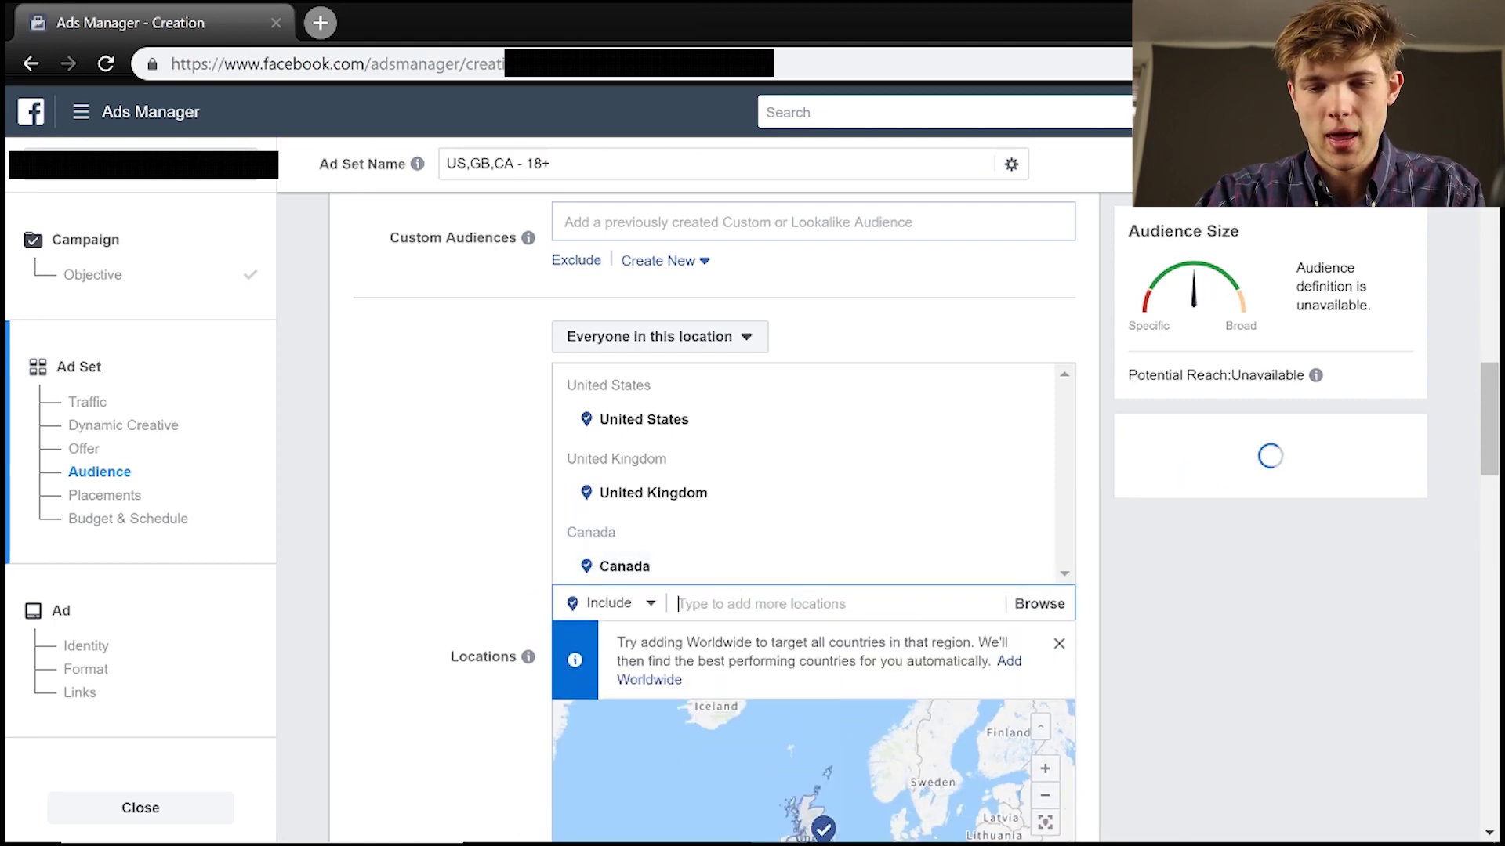
type("austr")
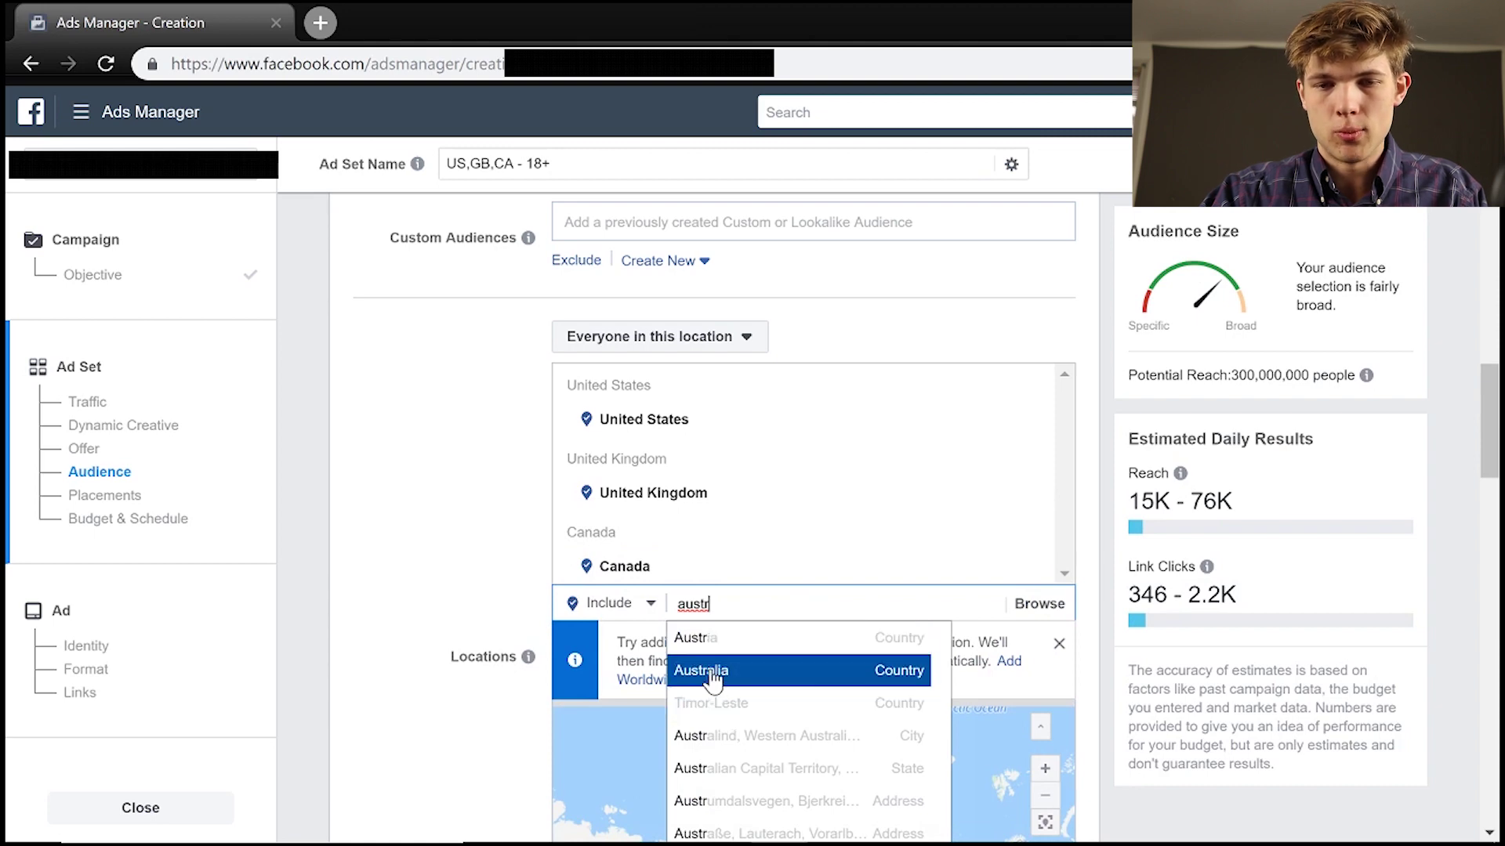
left_click(713, 678)
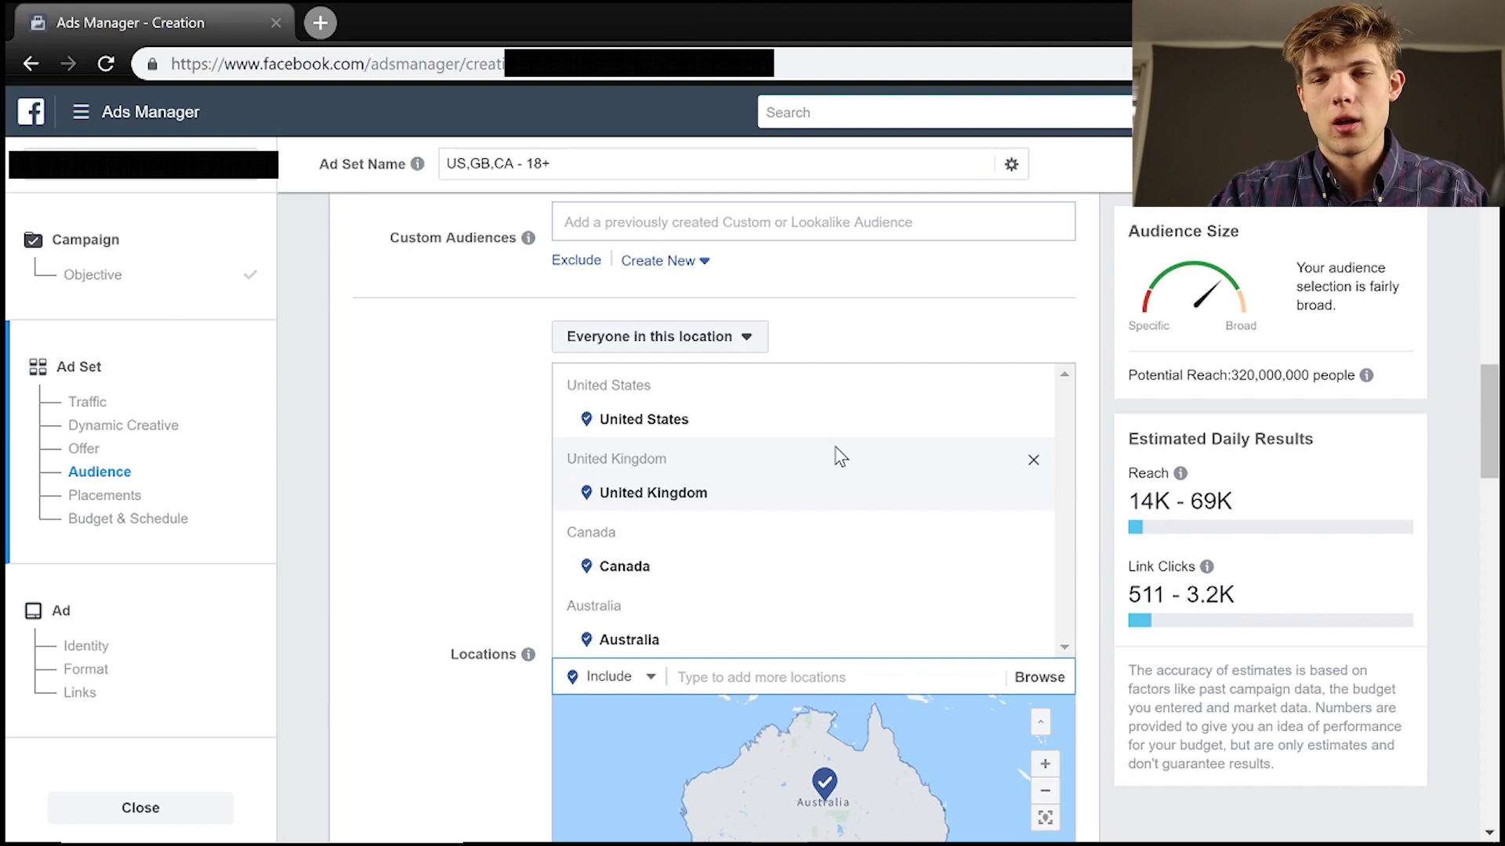
Restrict the audience language to English (All).
scroll(1489, 419, "up", 1)
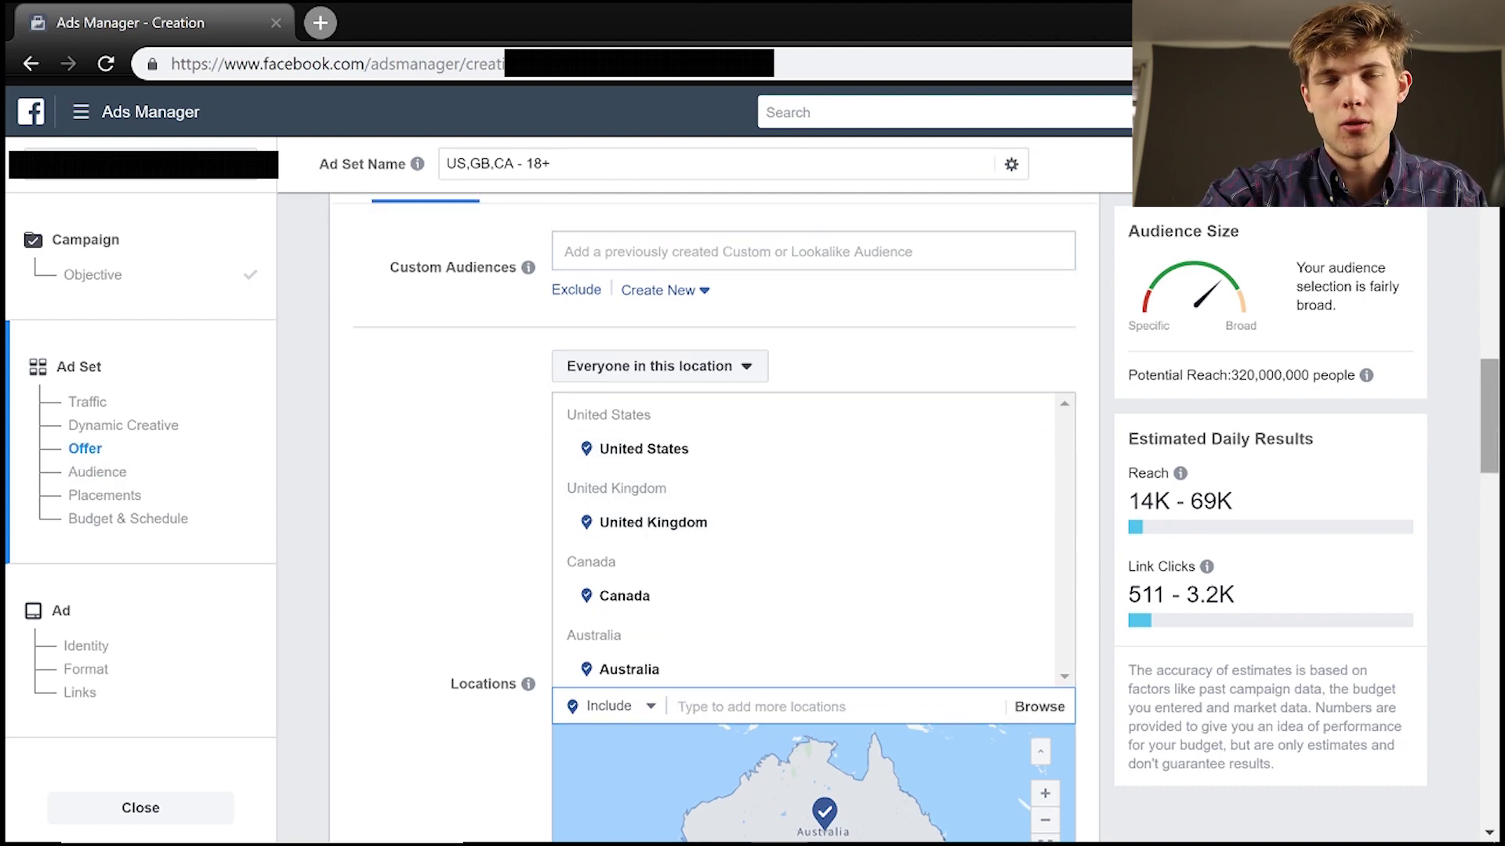
scroll(813, 517, "down", 7)
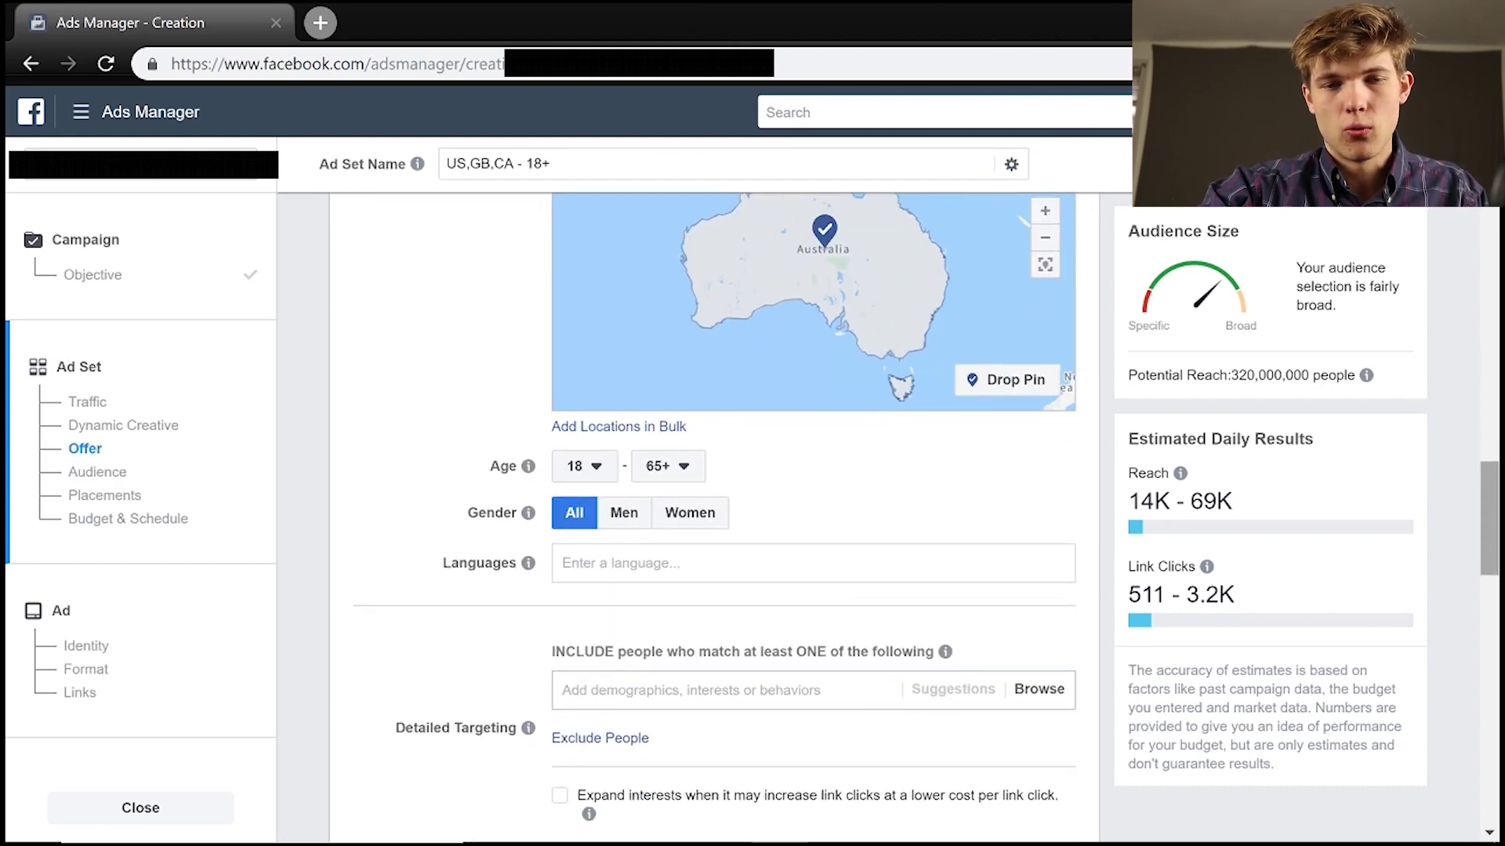
left_click(619, 563)
type("Eng")
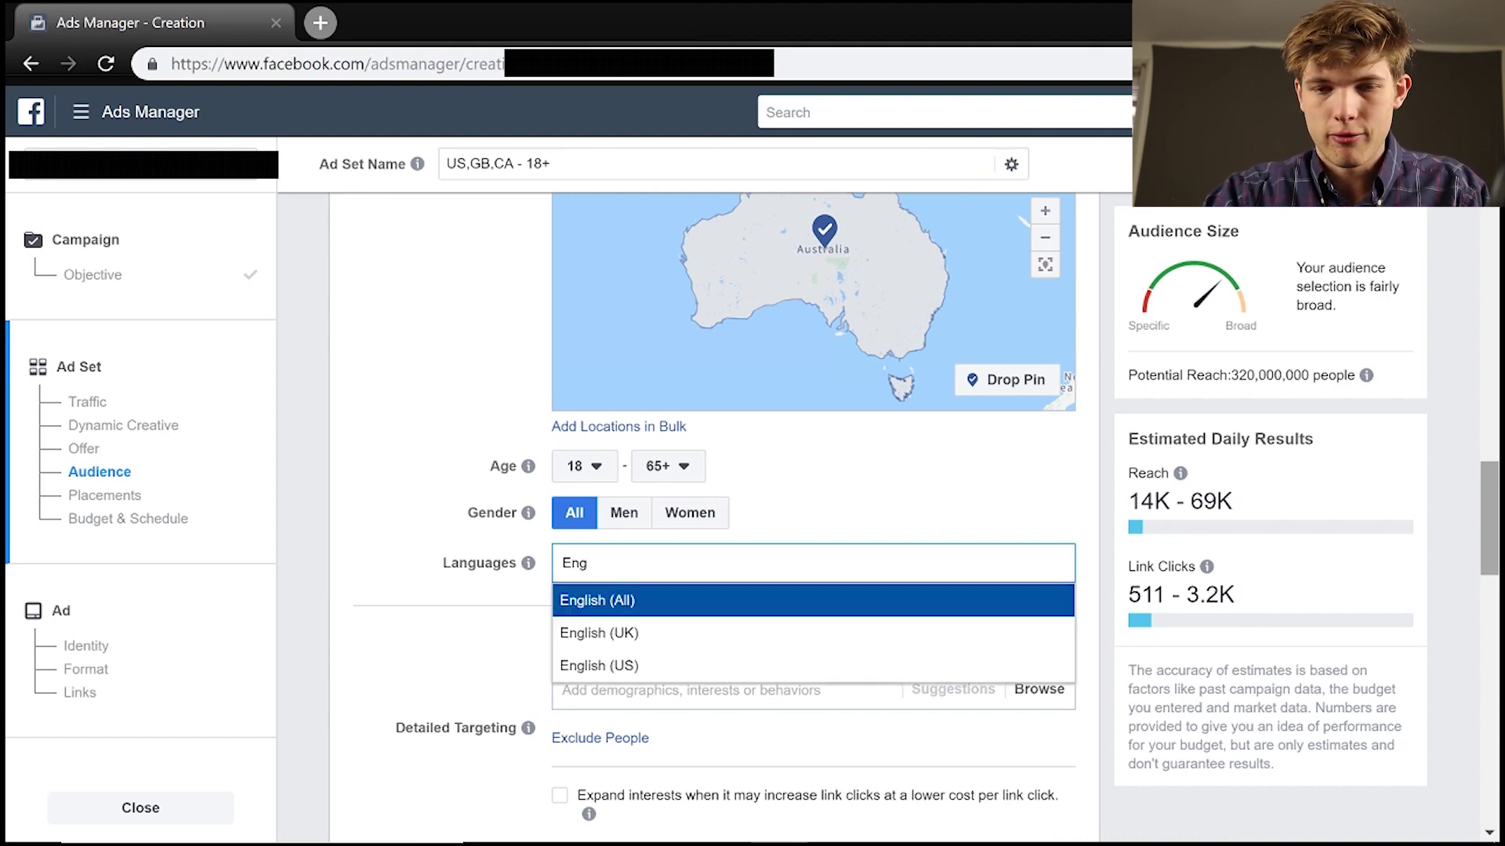
left_click(652, 613)
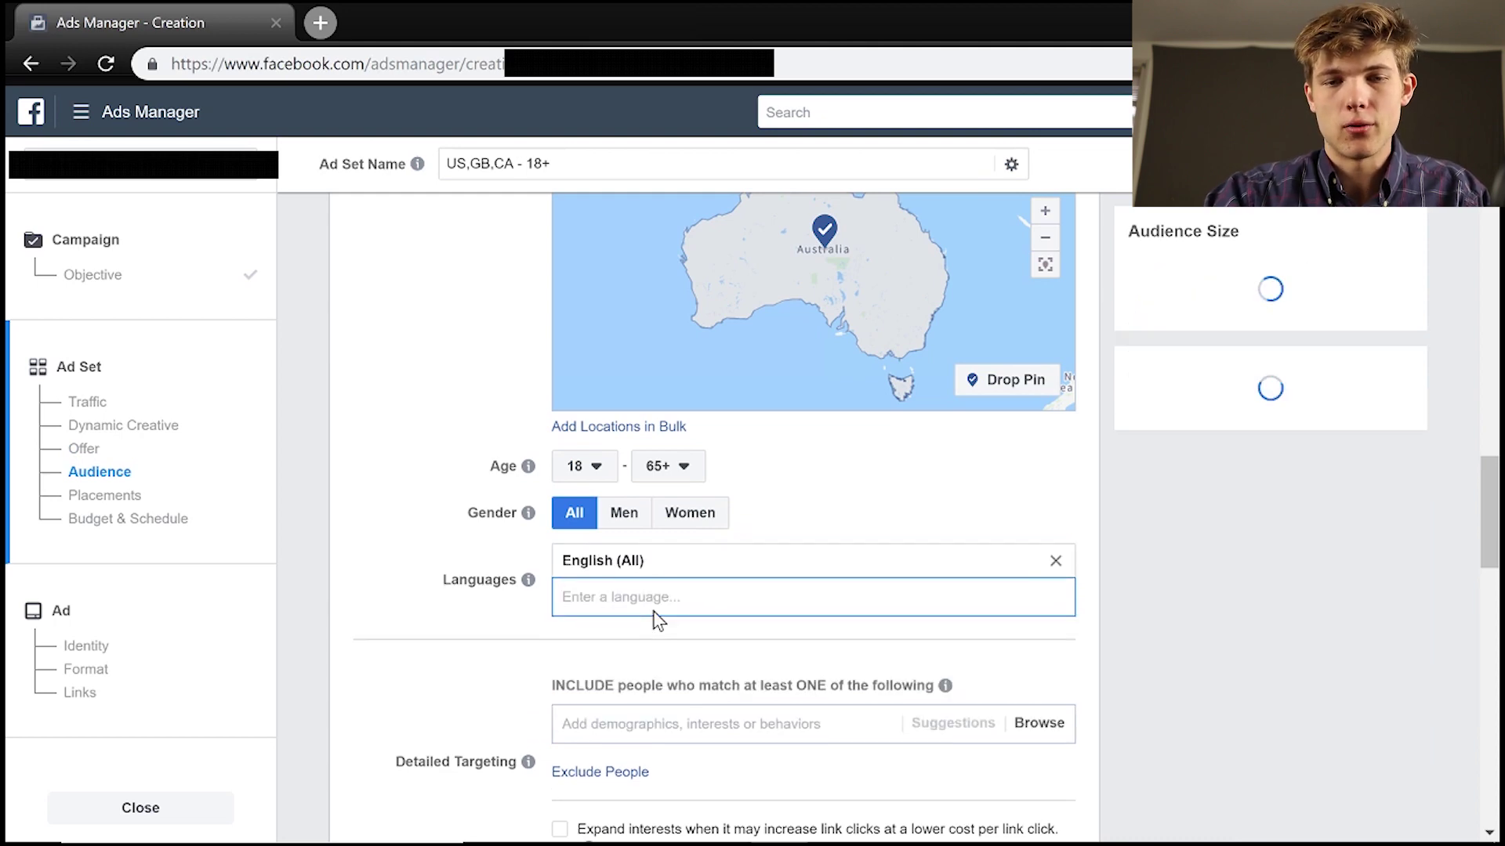
scroll(706, 509, "down", 5)
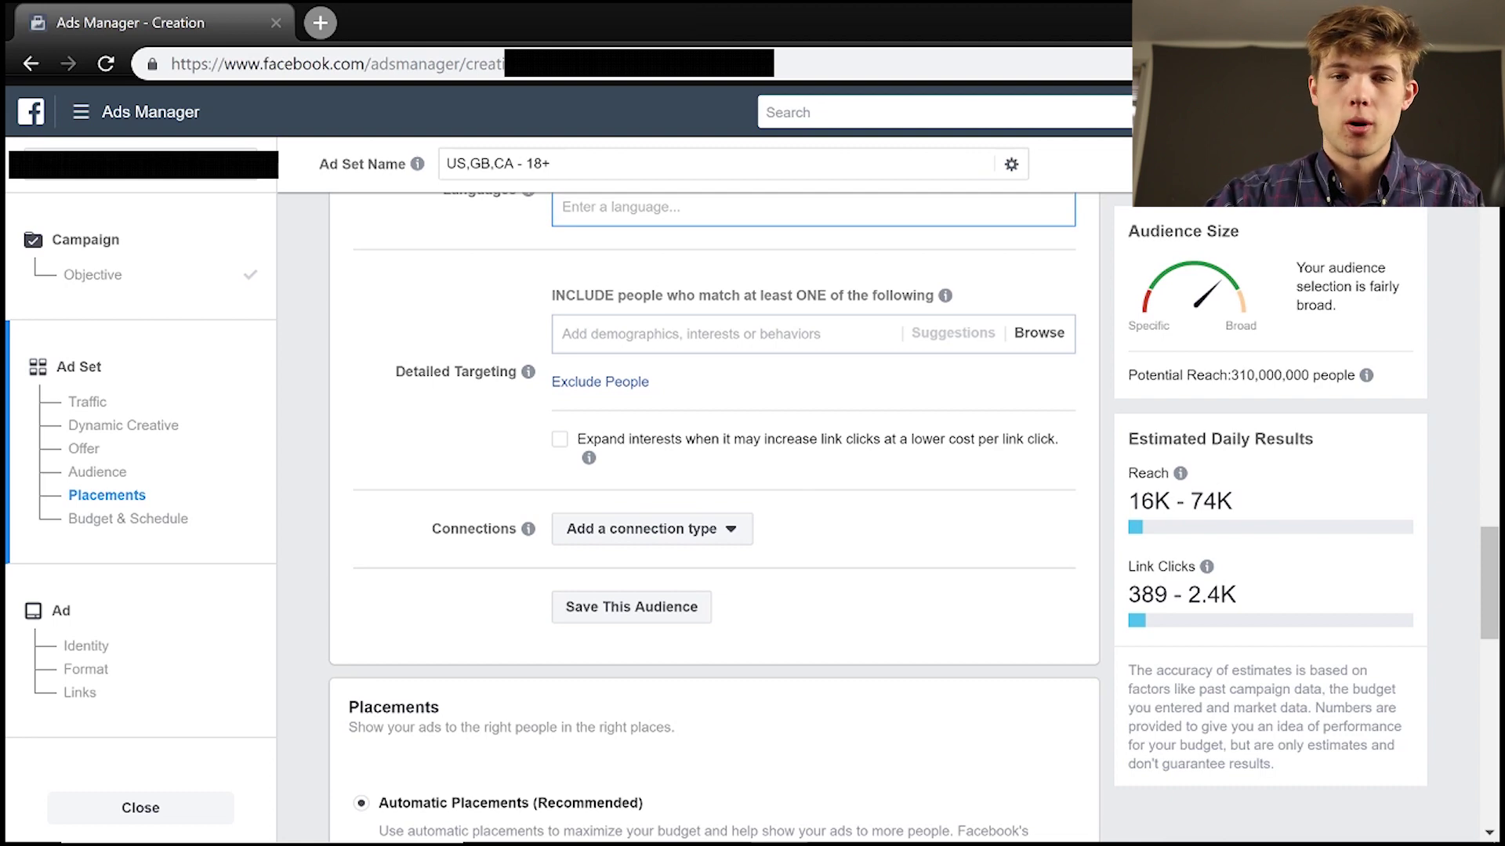
Add the Marketing and Business interests to the ad set's detailed targeting.
left_click(596, 334)
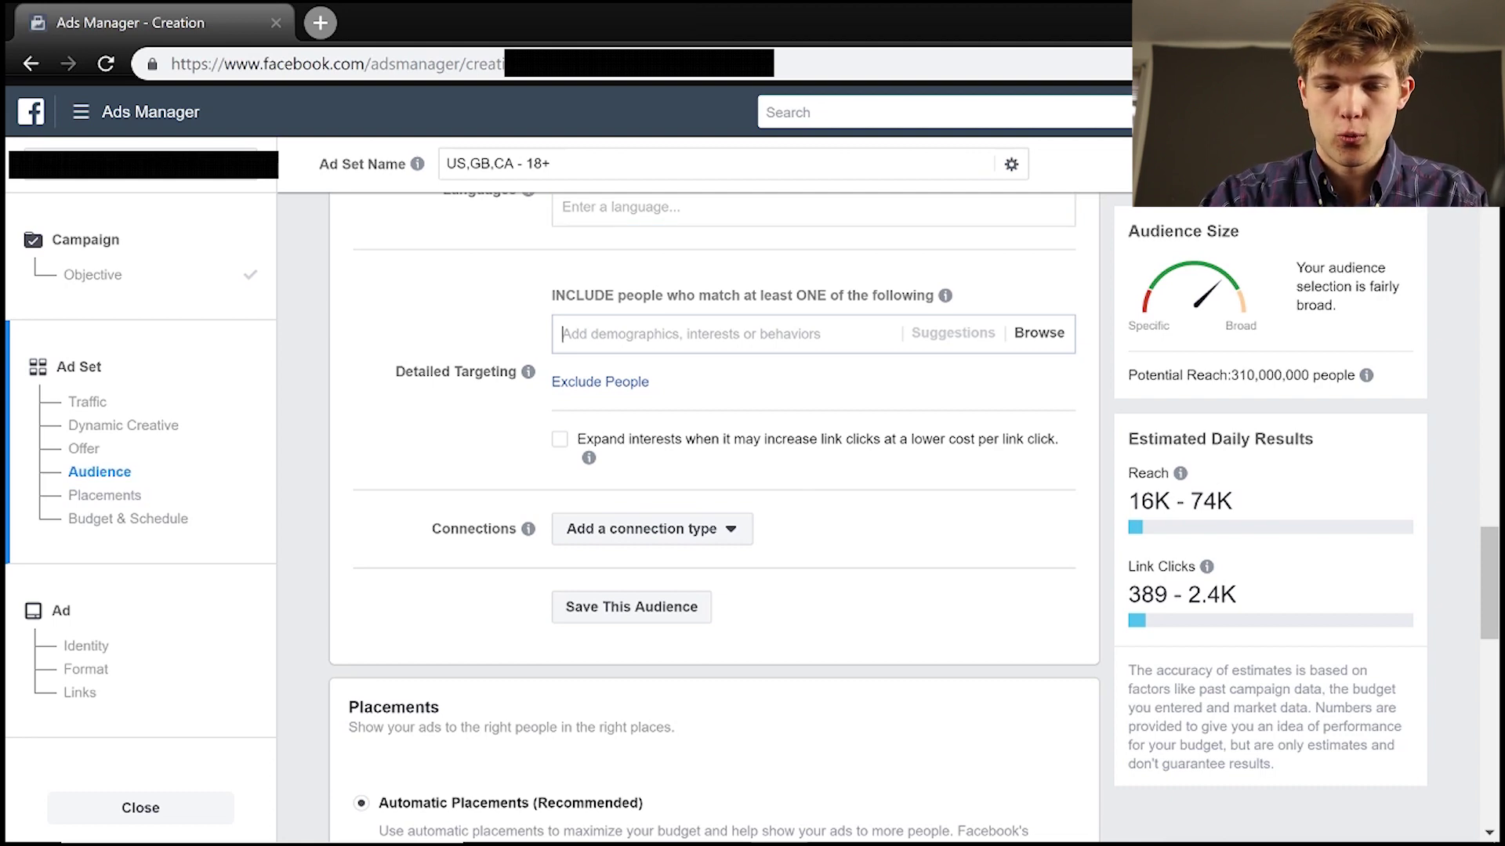
type("market")
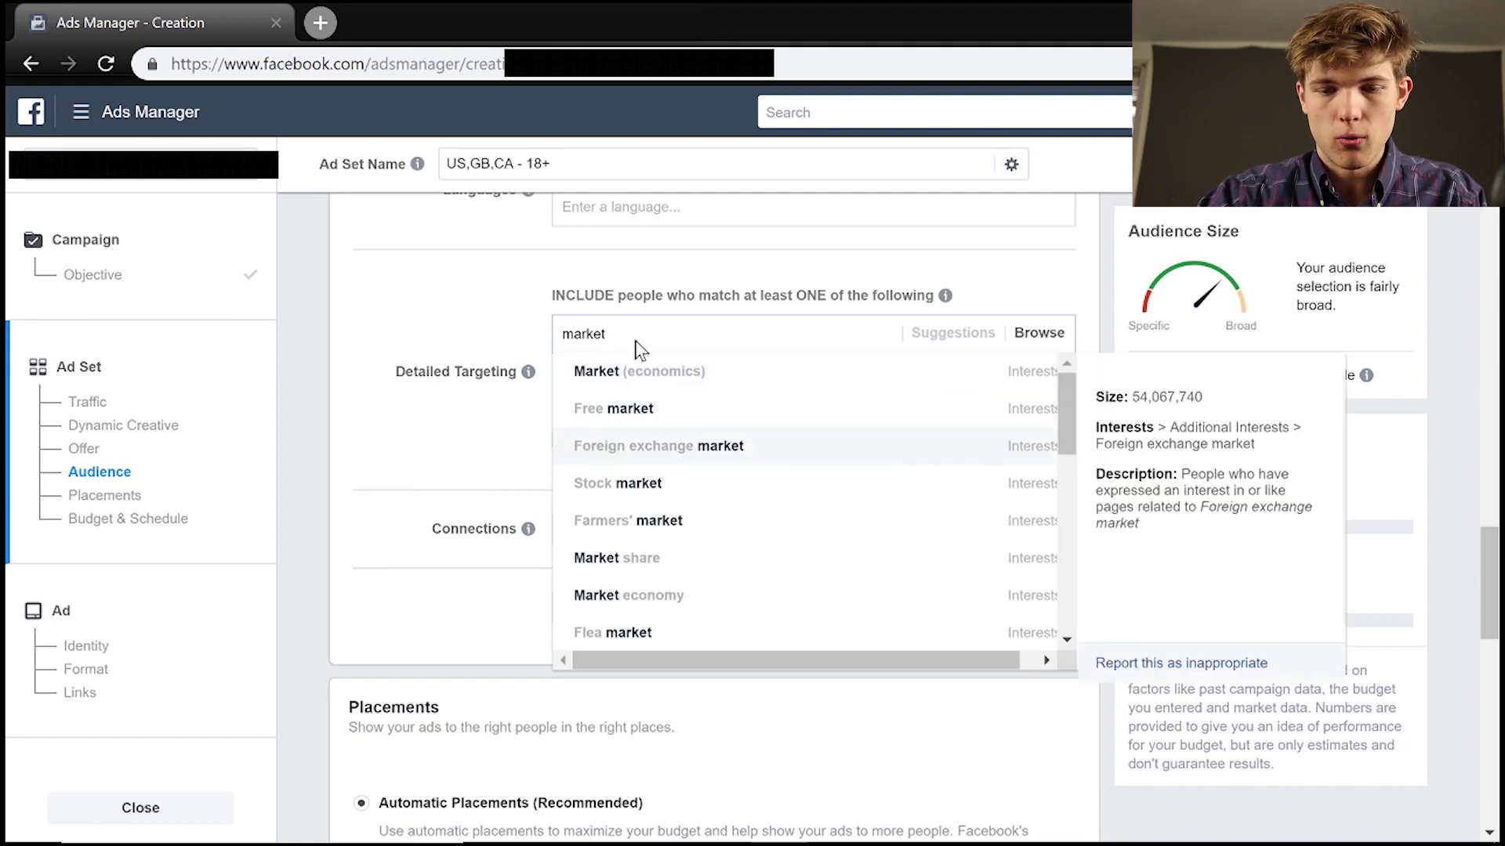
type("ing")
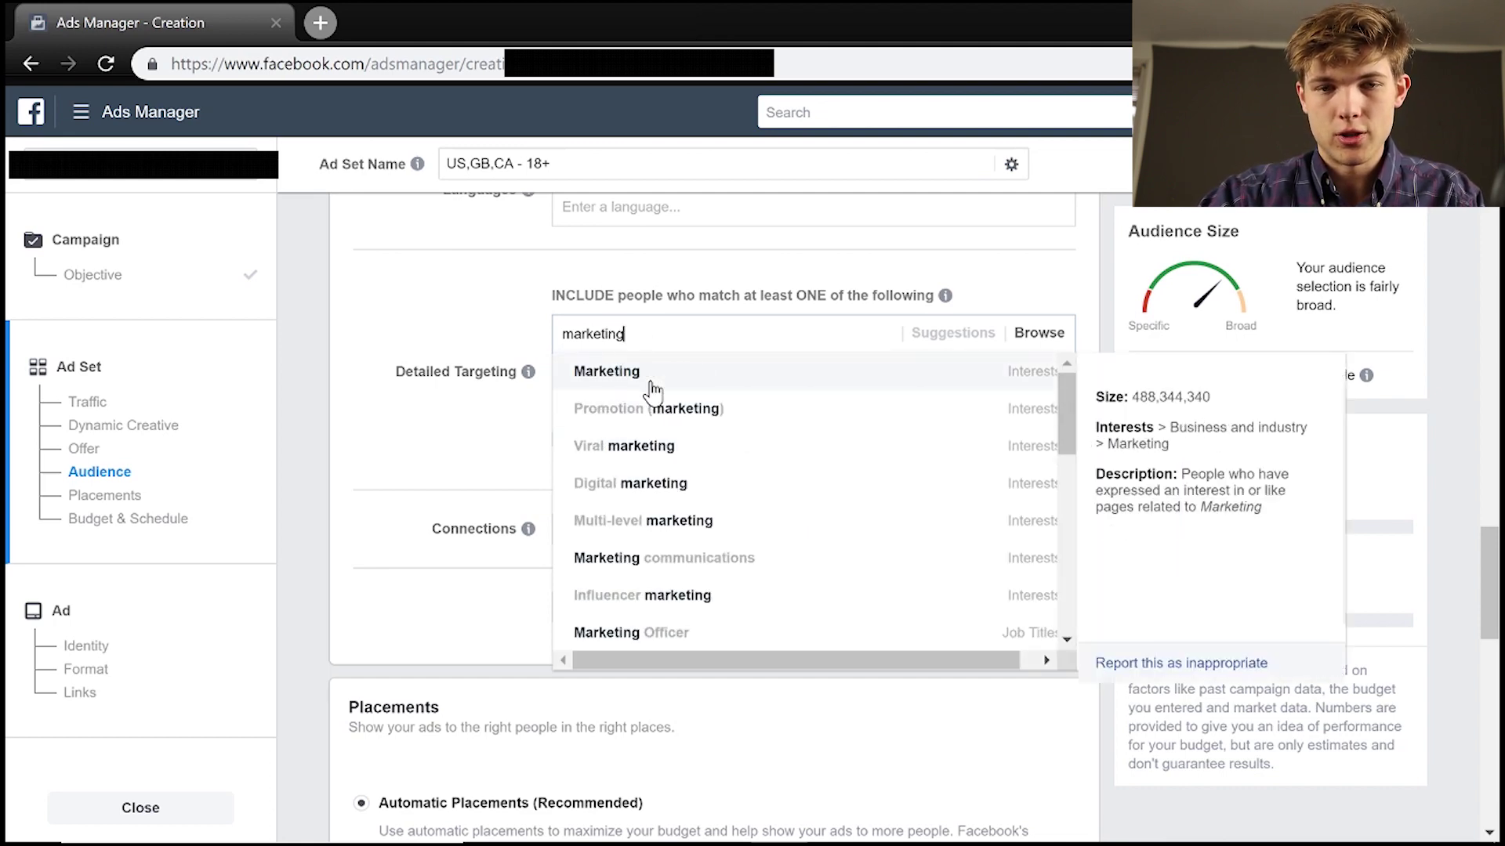
left_click(628, 375)
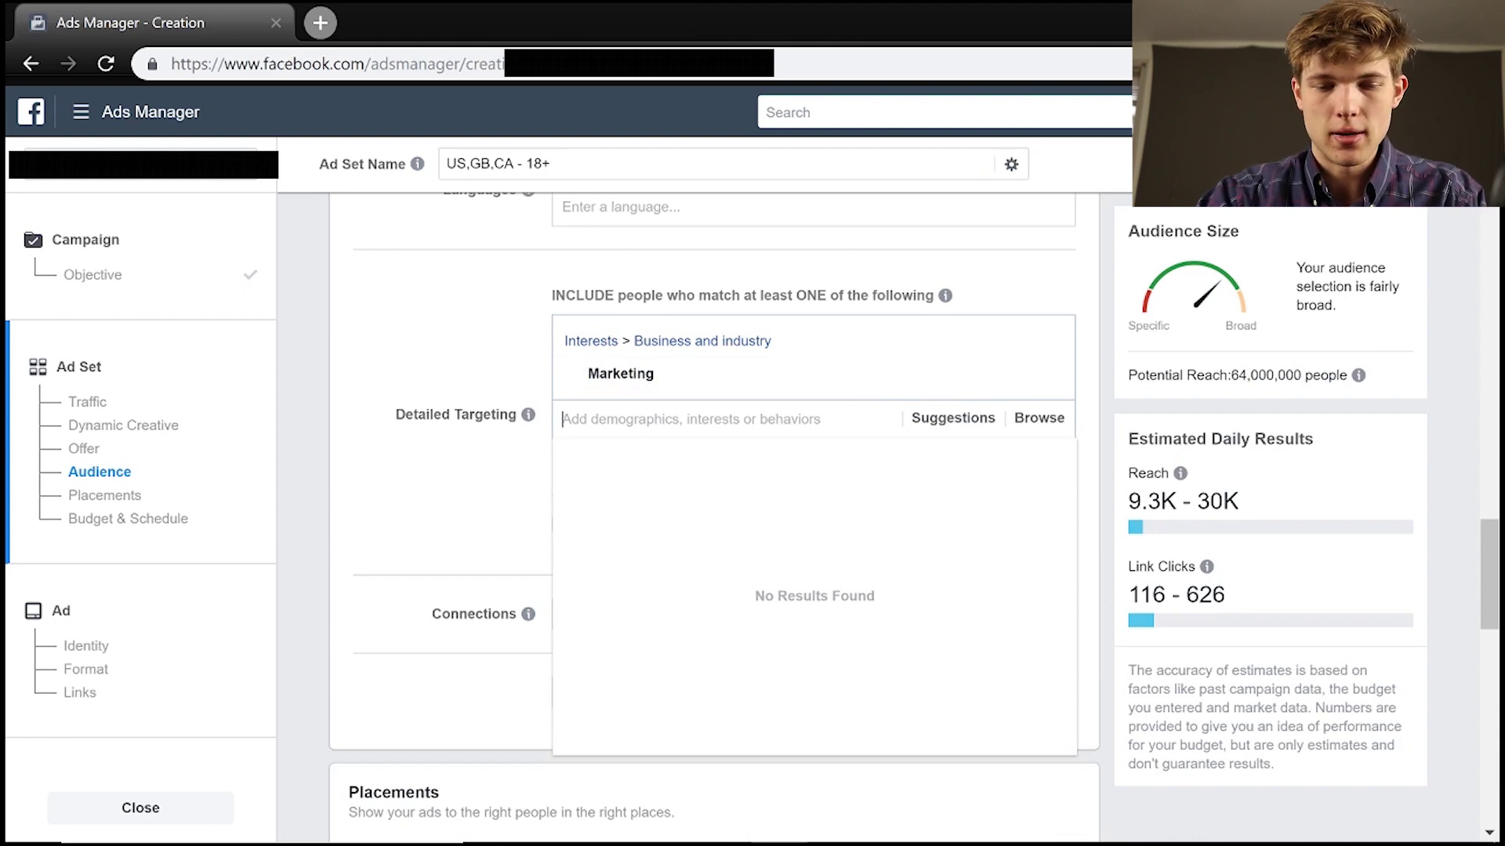
type("business")
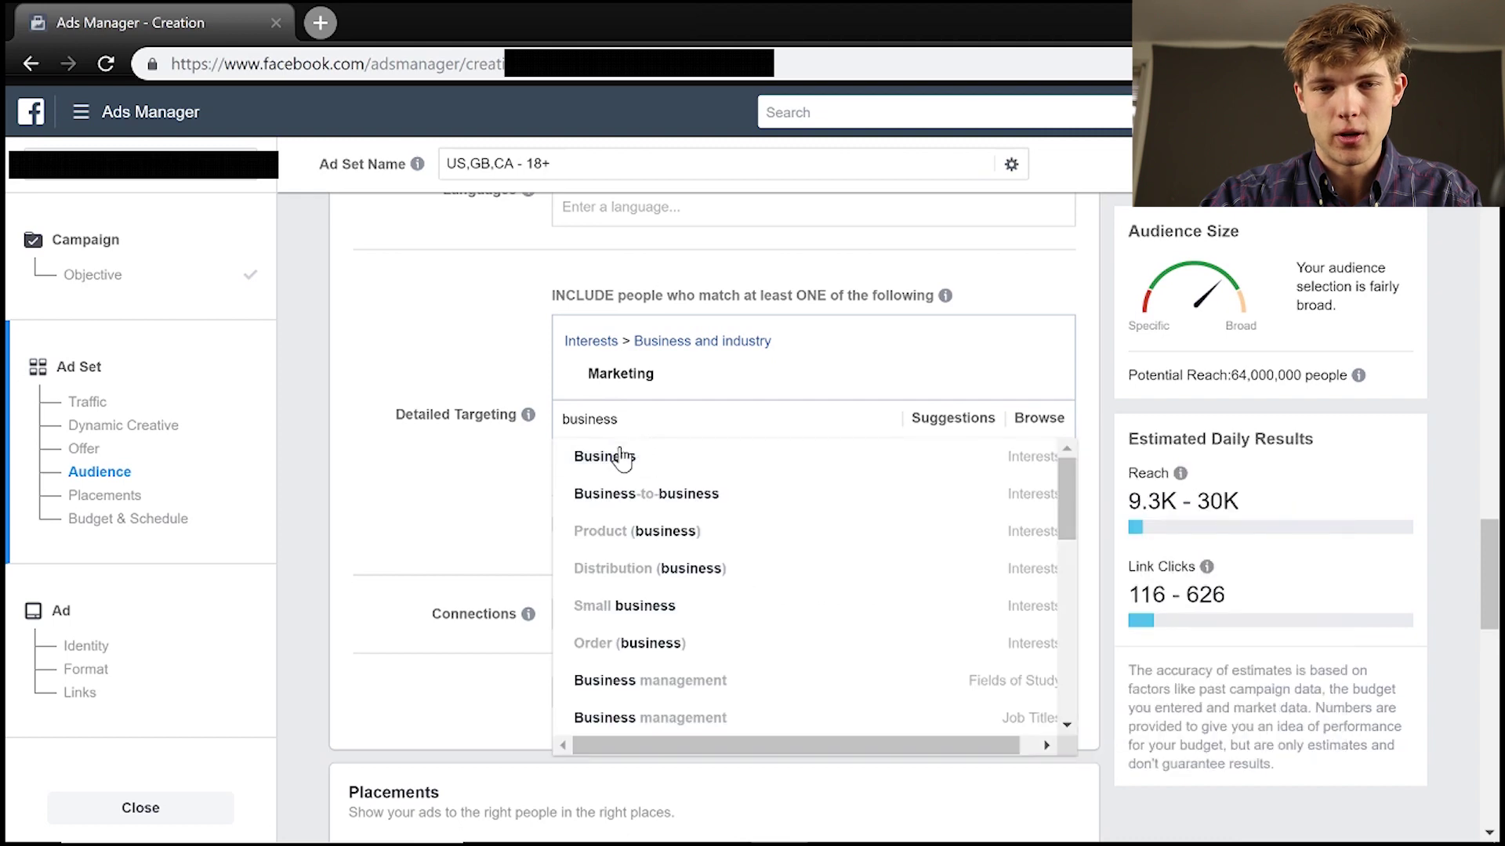
left_click(611, 462)
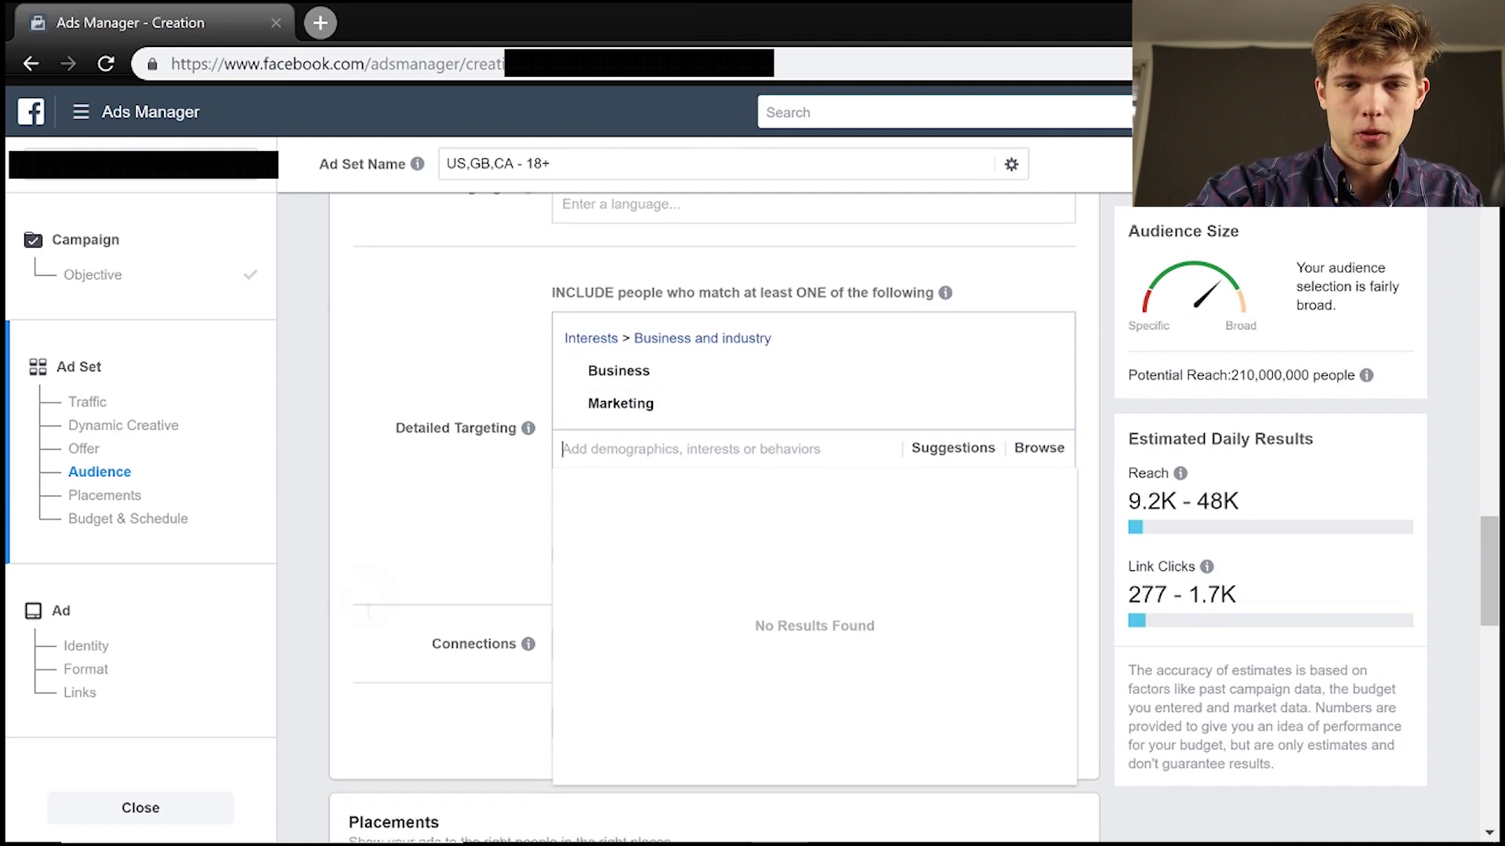
scroll(913, 517, "down", 1)
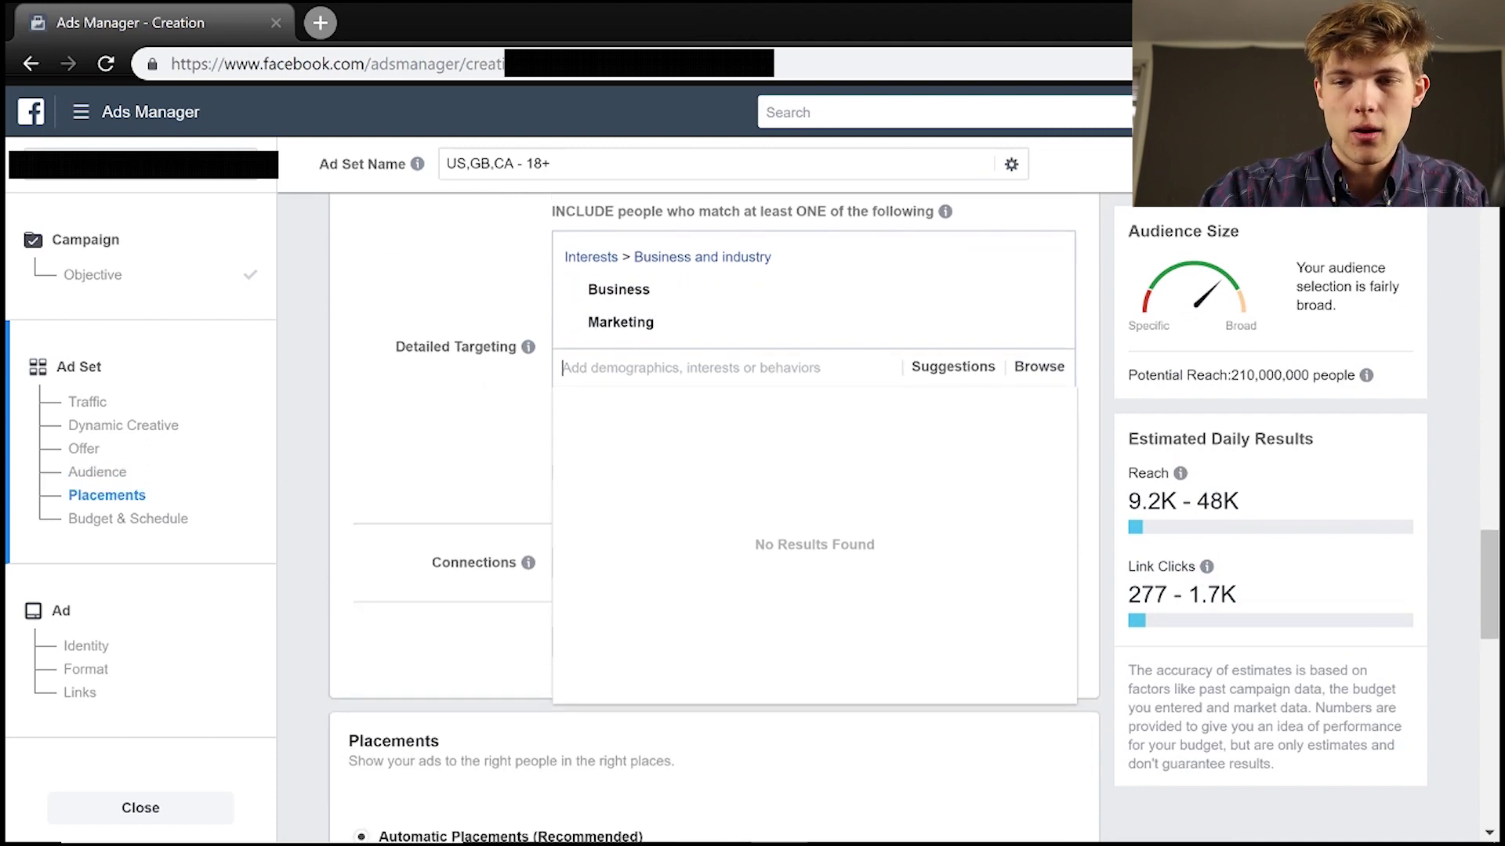
left_click(1438, 359)
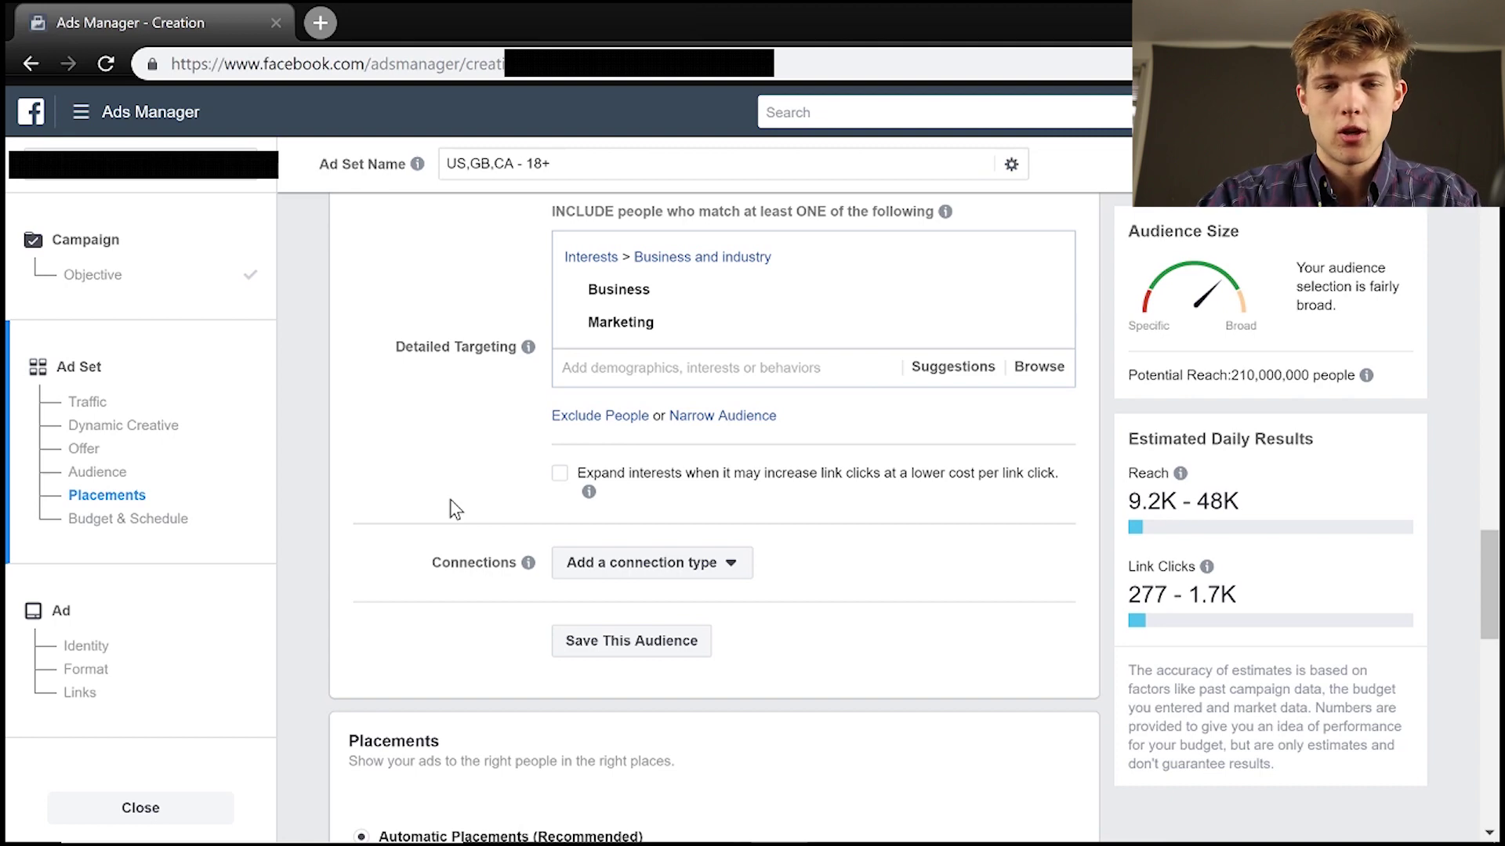
Close the Connections options without adding any connection type, then scroll down to Placements.
left_click(585, 570)
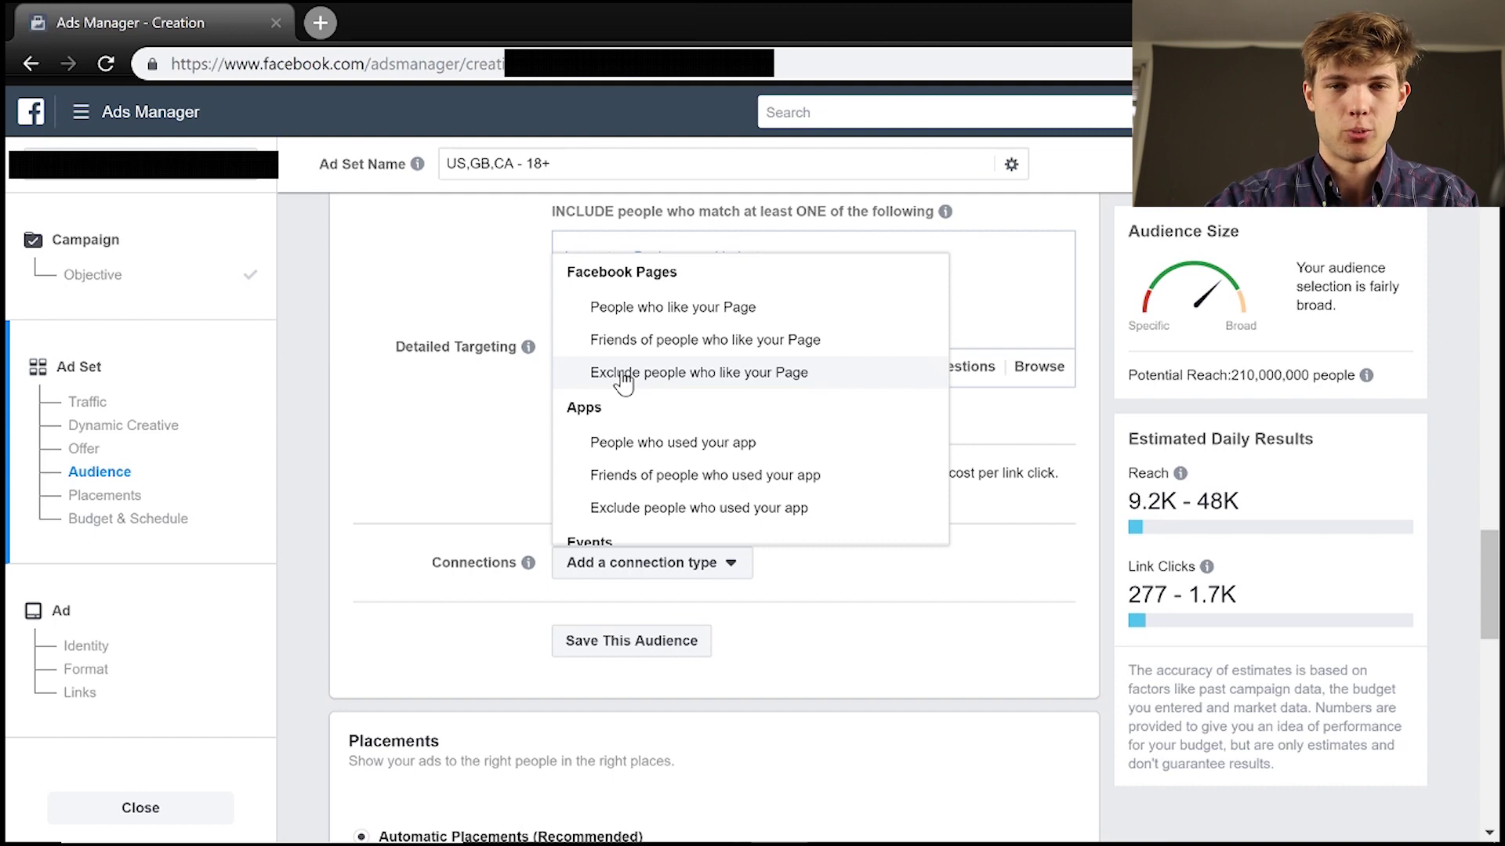
scroll(623, 381, "down", 2)
scroll(576, 388, "up", 2)
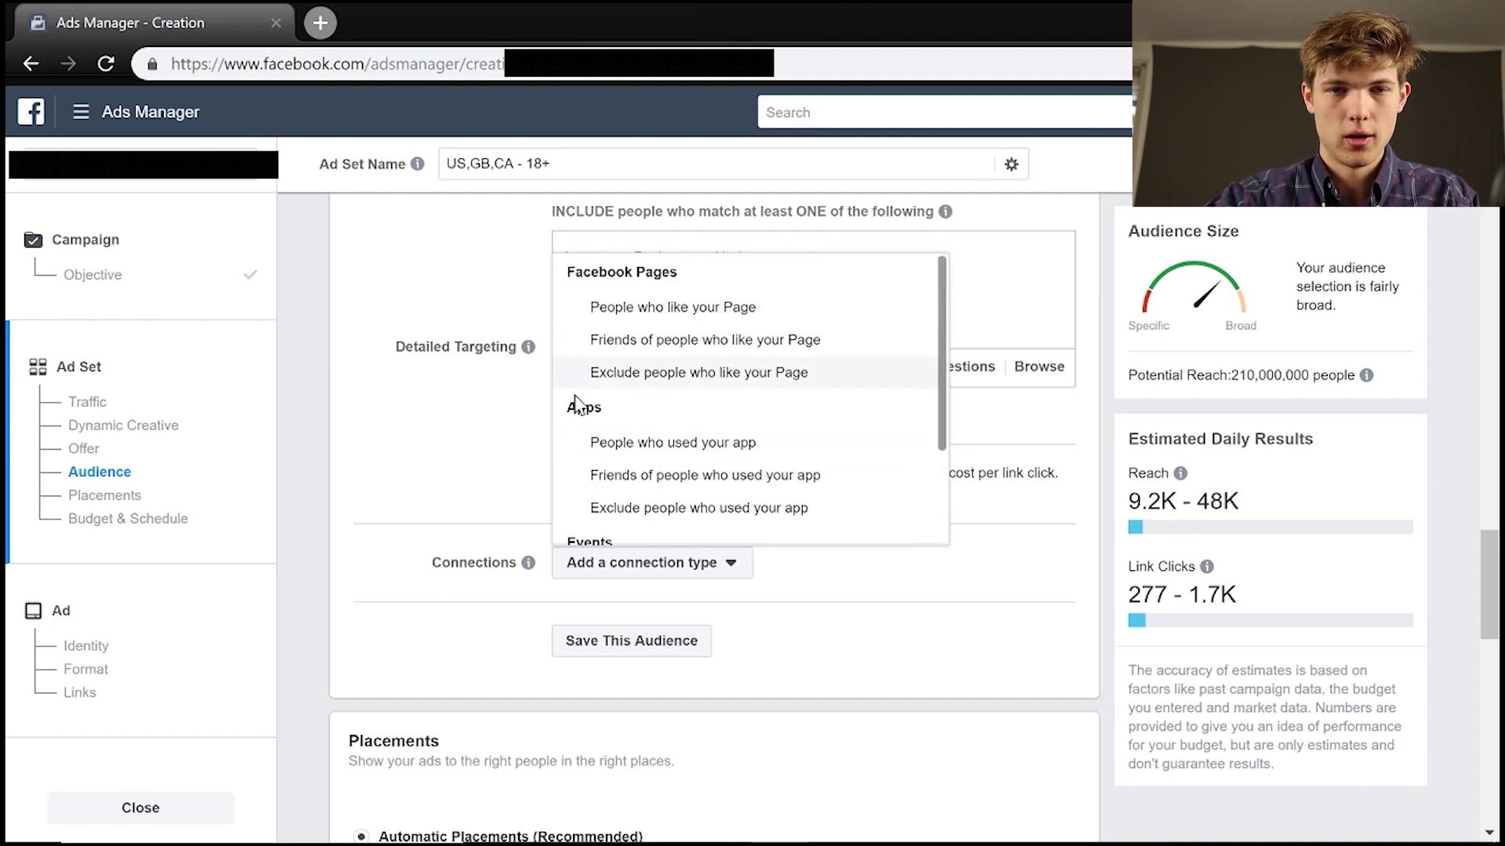
left_click(453, 467)
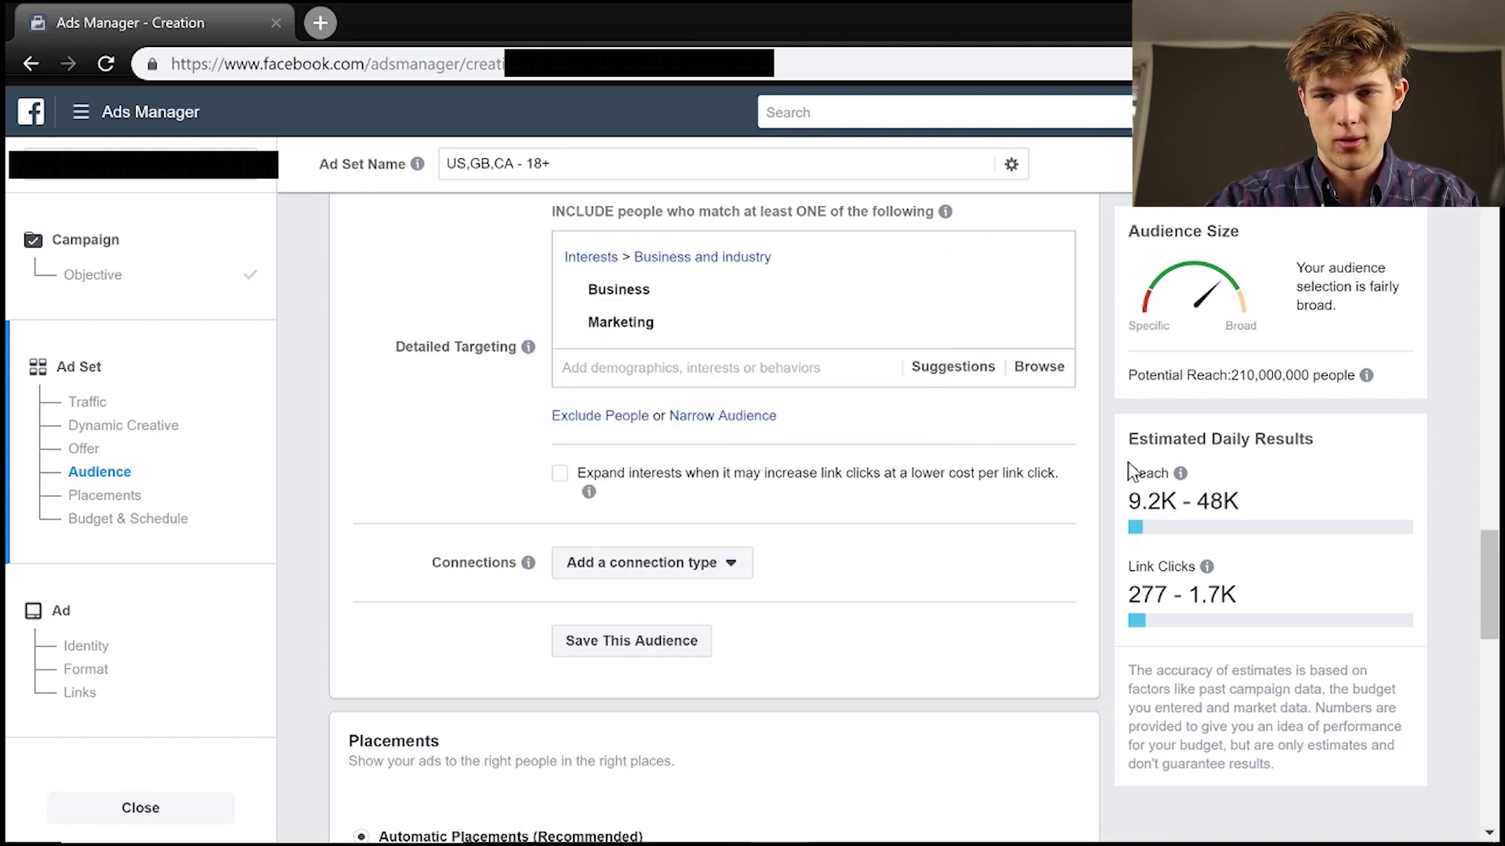
mouse_move(1179, 473)
scroll(713, 517, "up", 1)
scroll(713, 517, "down", 5)
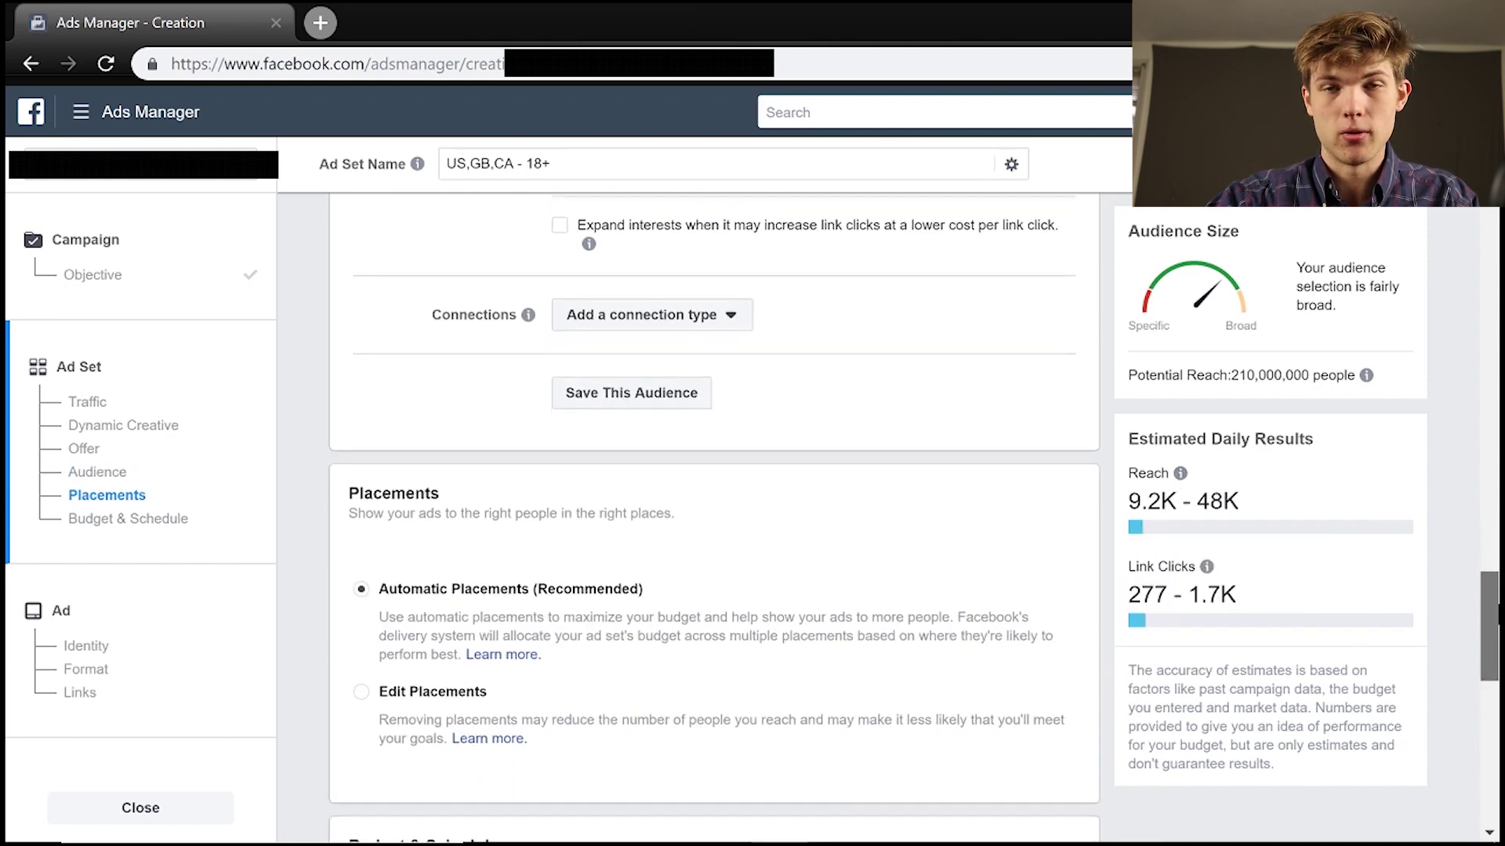
scroll(713, 518, "down", 1)
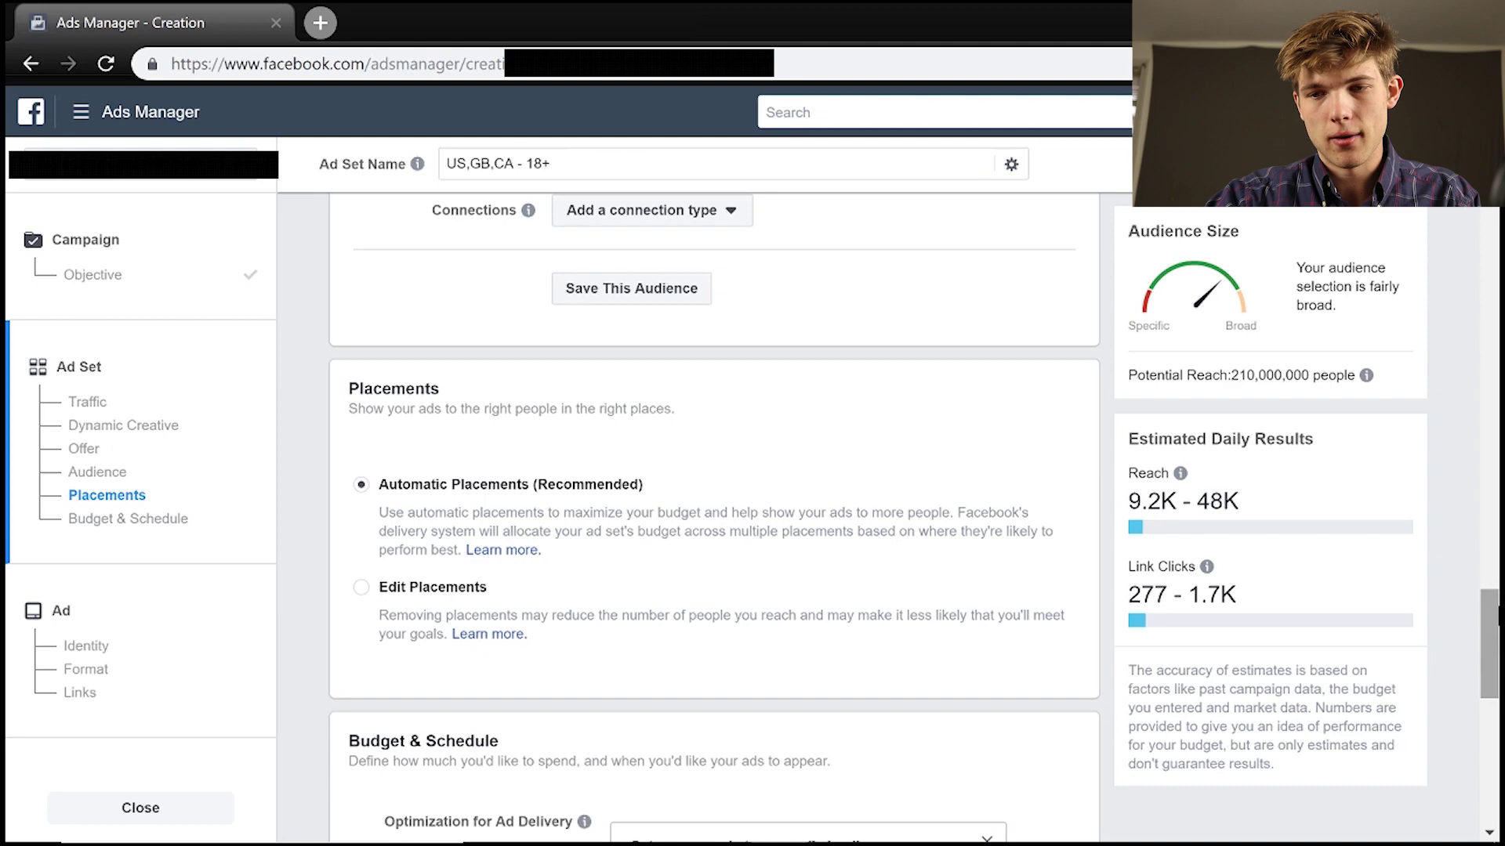
Switch to Edit Placements and uncheck Facebook, Audience Network and Messenger, leaving only Instagram.
scroll(1492, 649, "down", 1)
scroll(1492, 649, "down", 3)
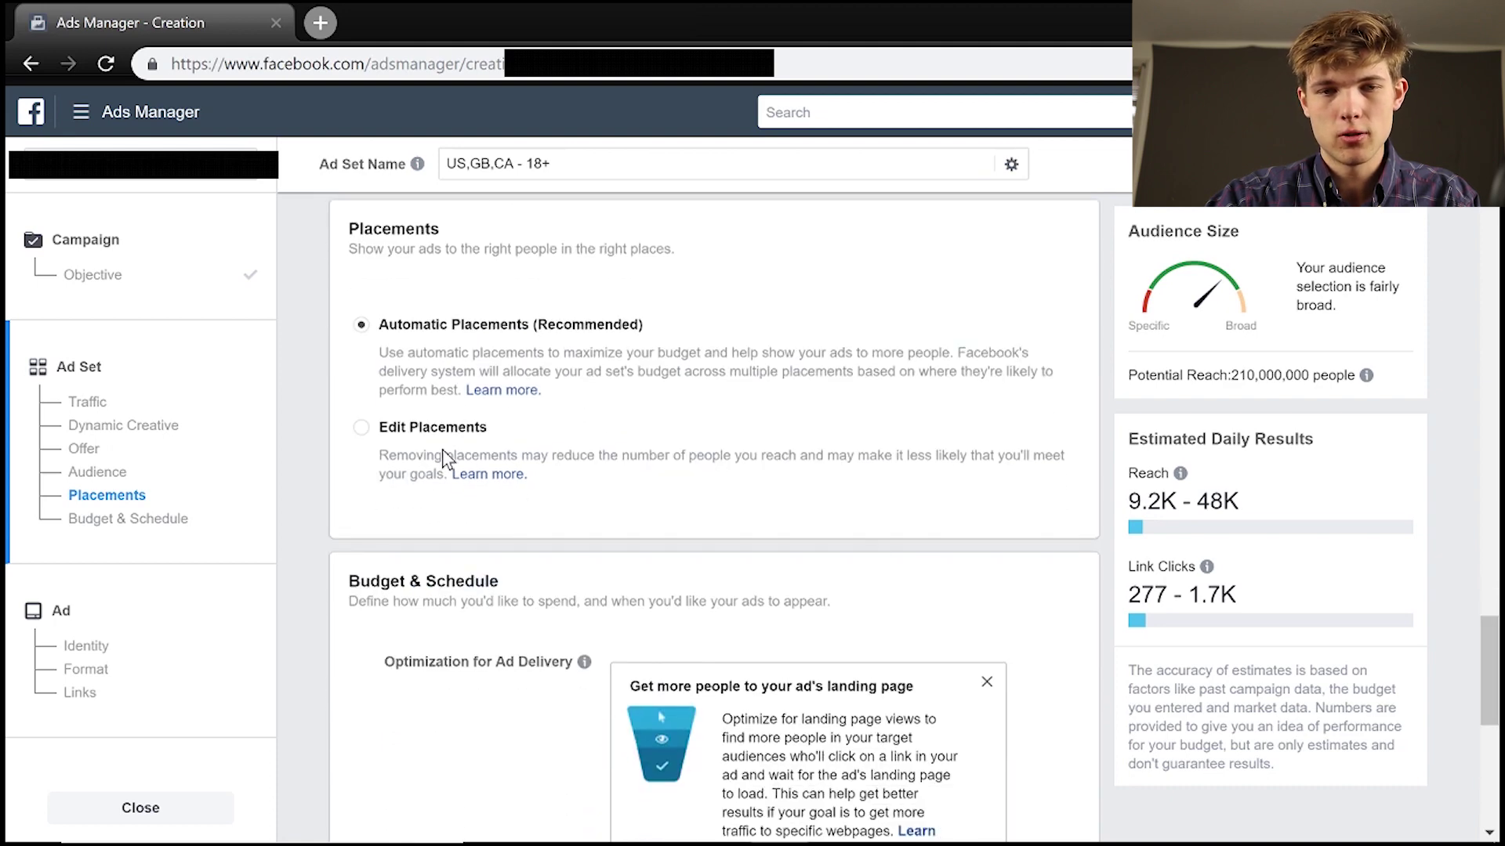
left_click(361, 431)
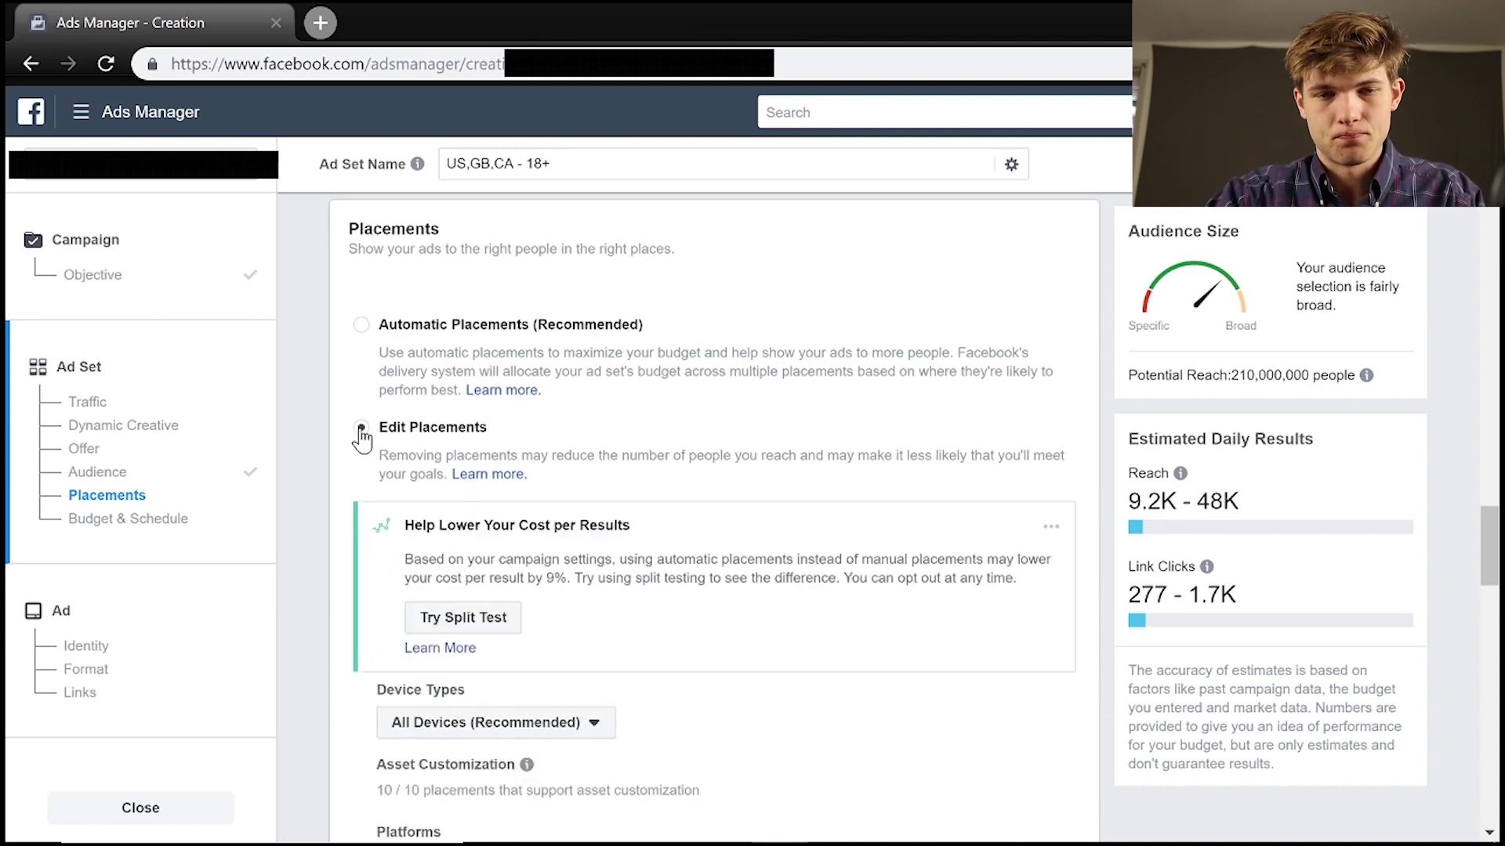
scroll(624, 460, "down", 3)
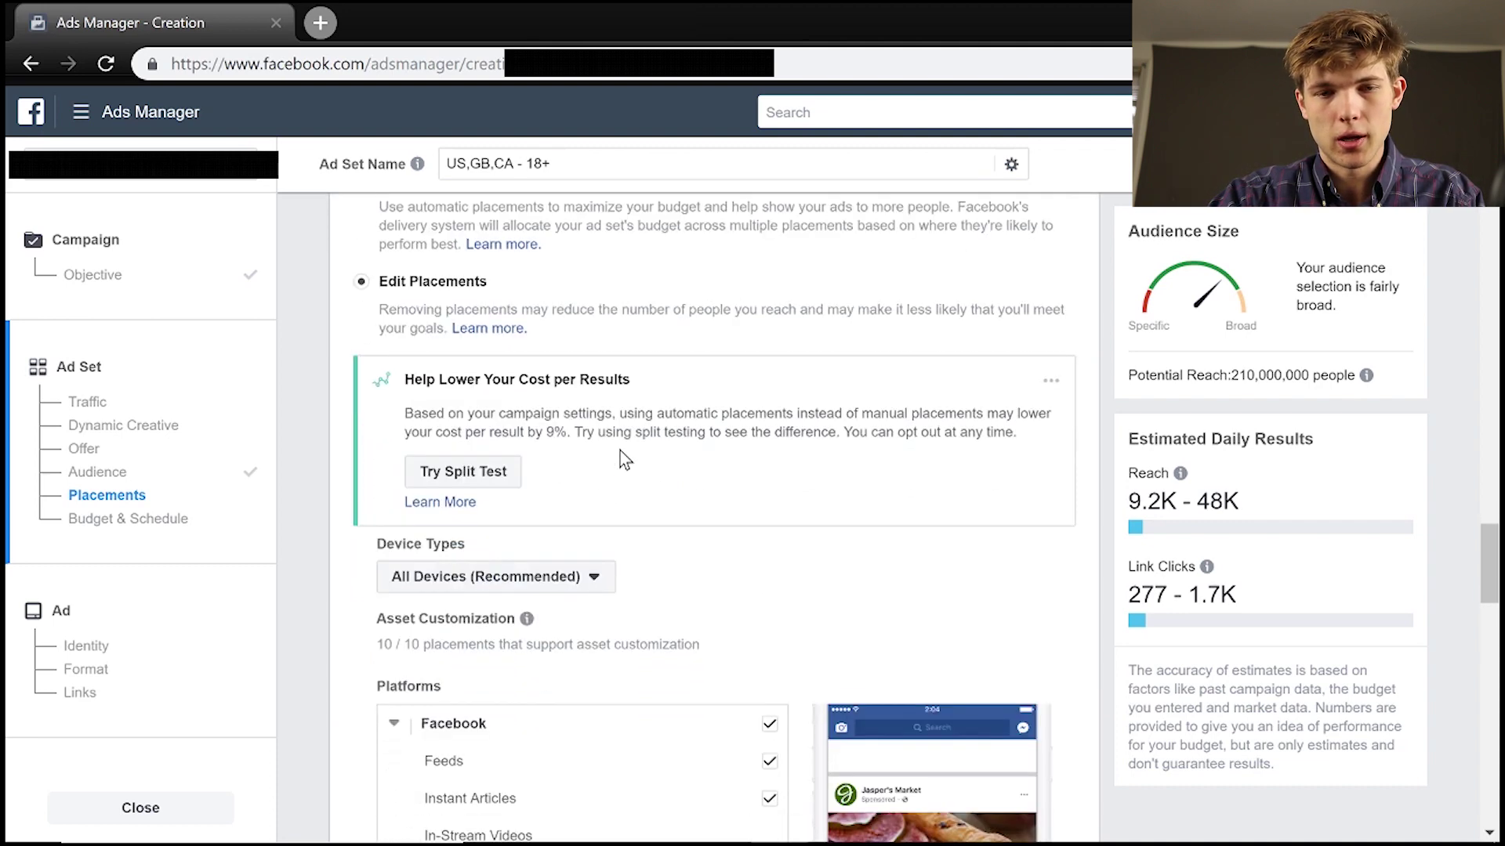
scroll(624, 460, "down", 4)
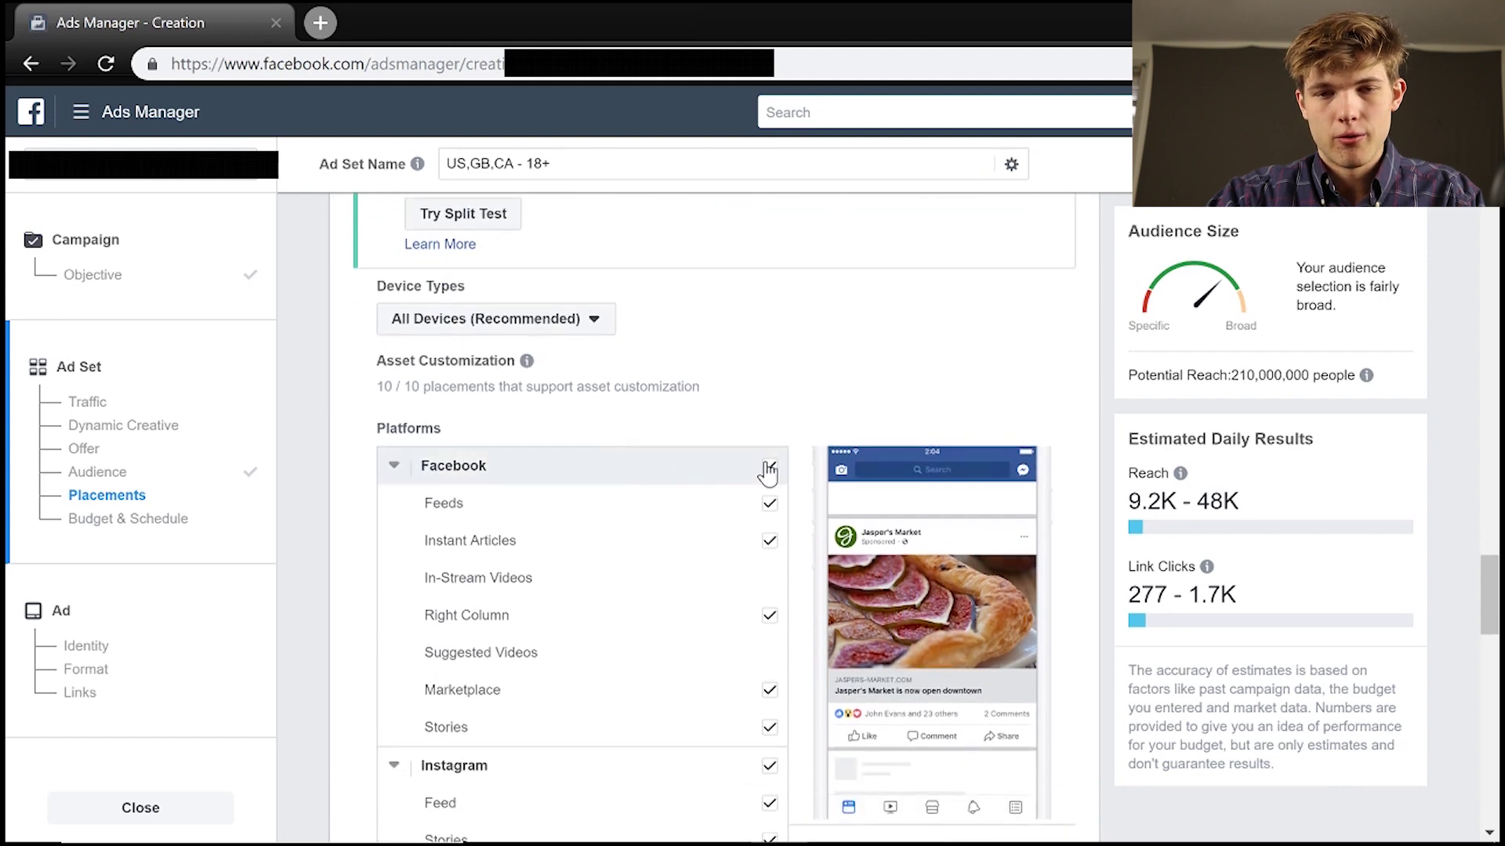
left_click(770, 468)
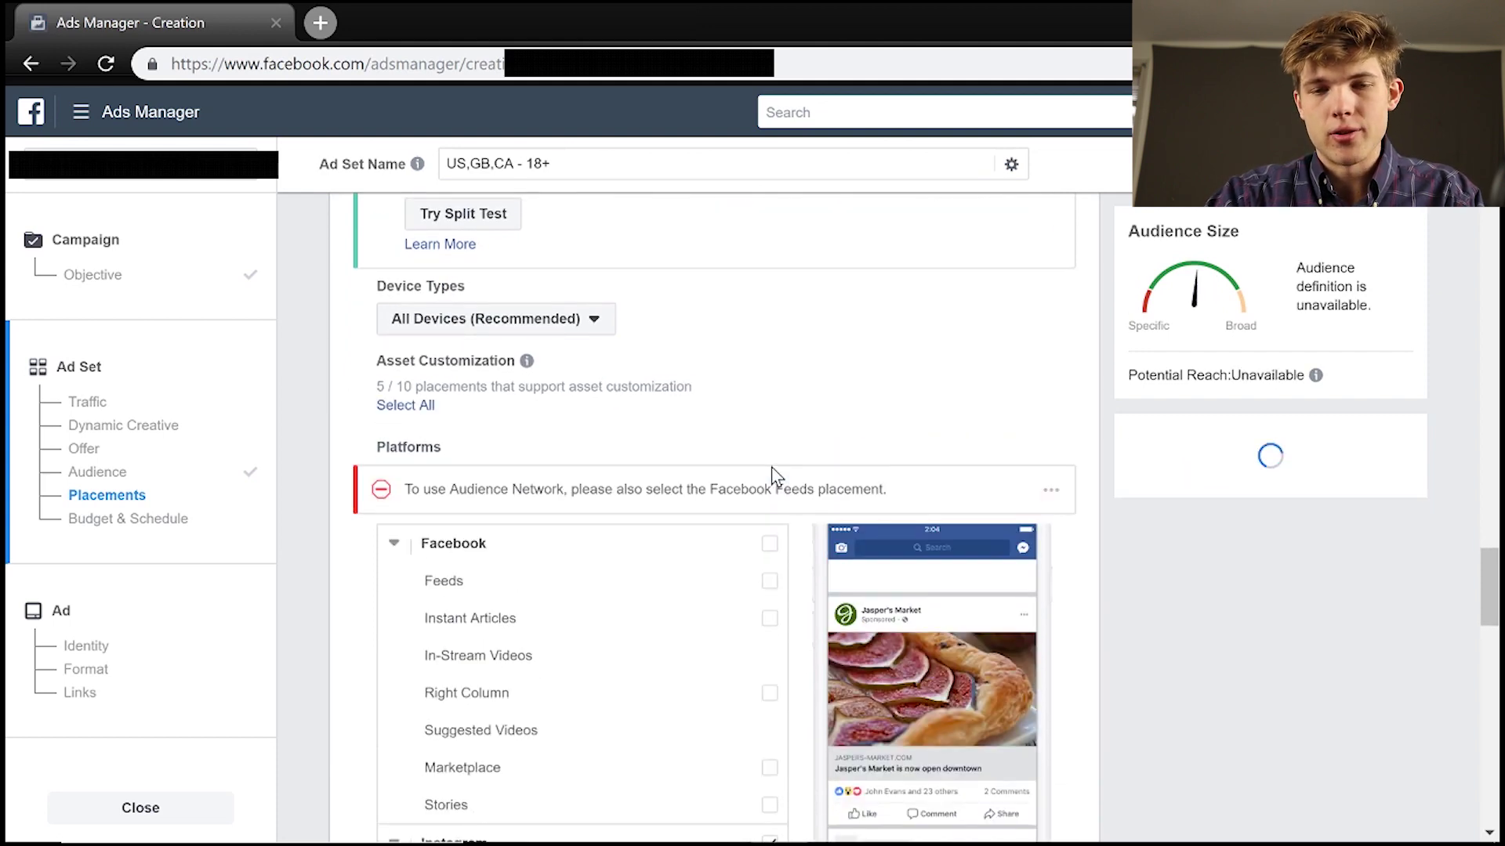
scroll(773, 476, "down", 4)
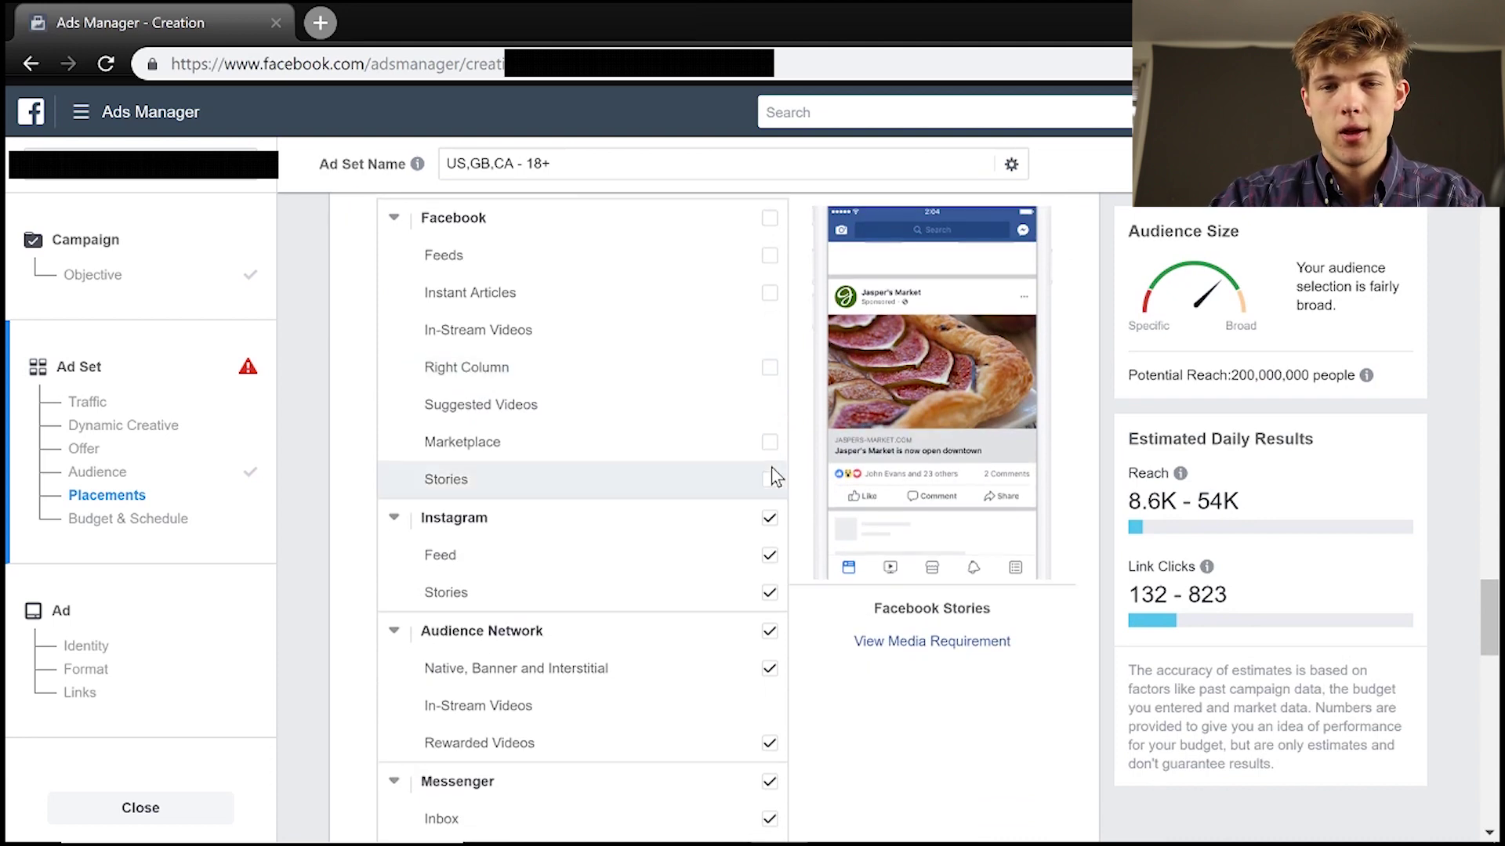
left_click(771, 641)
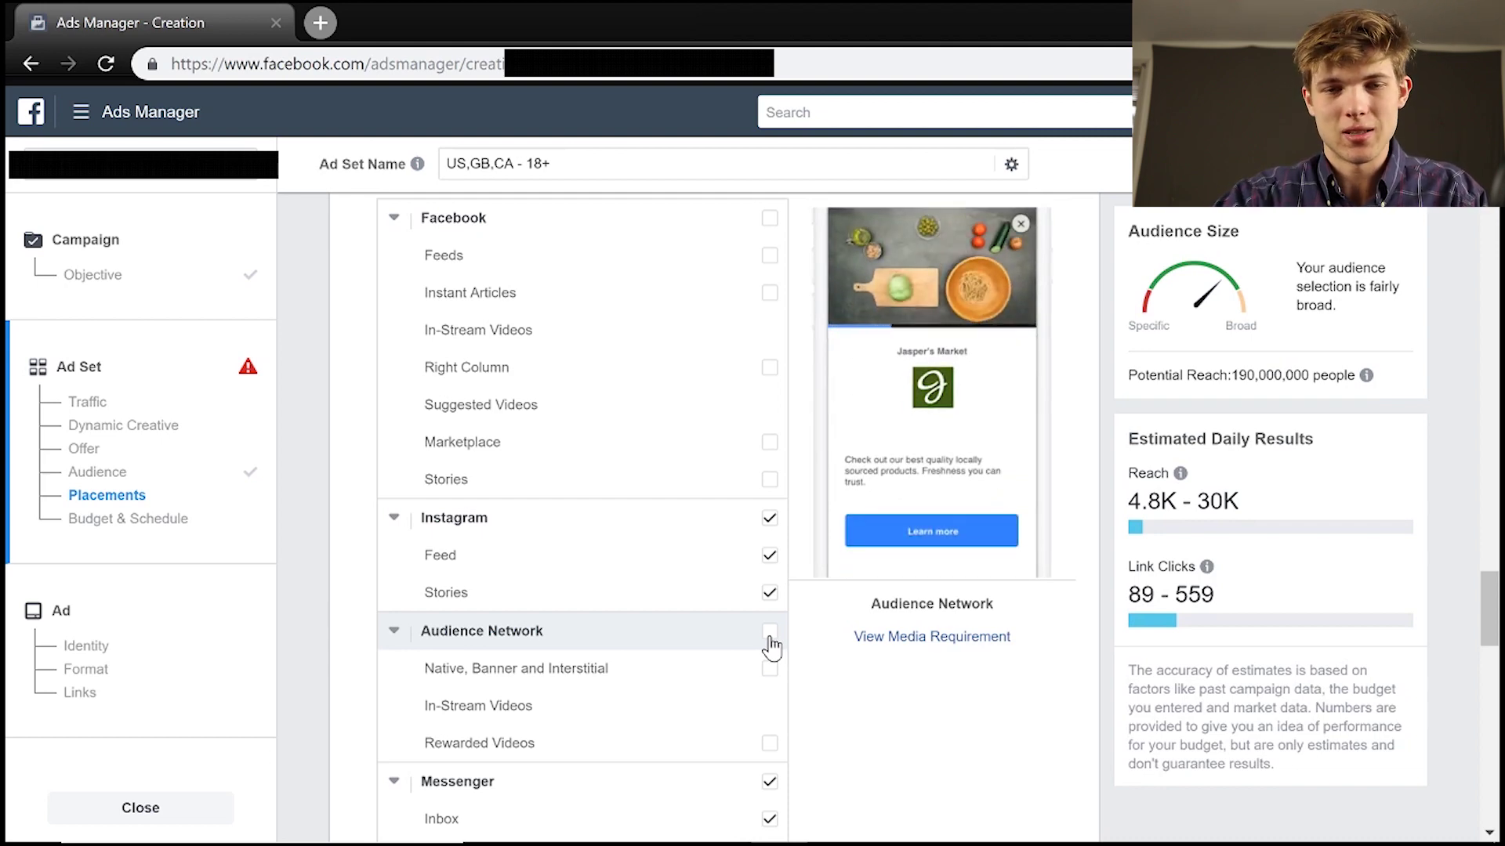
left_click(767, 787)
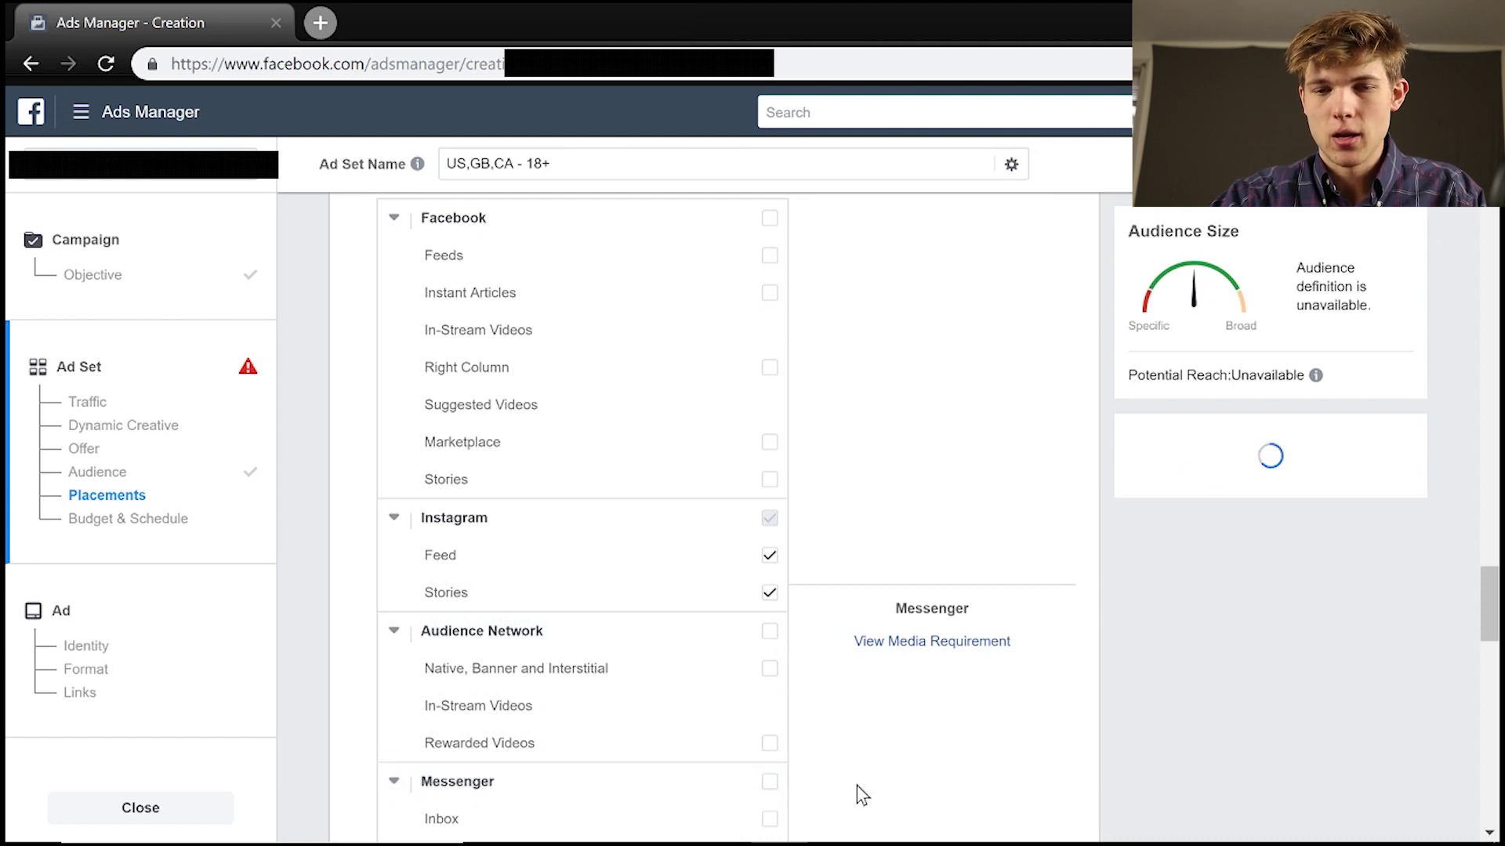
scroll(857, 785, "down", 2)
scroll(582, 502, "up", 1)
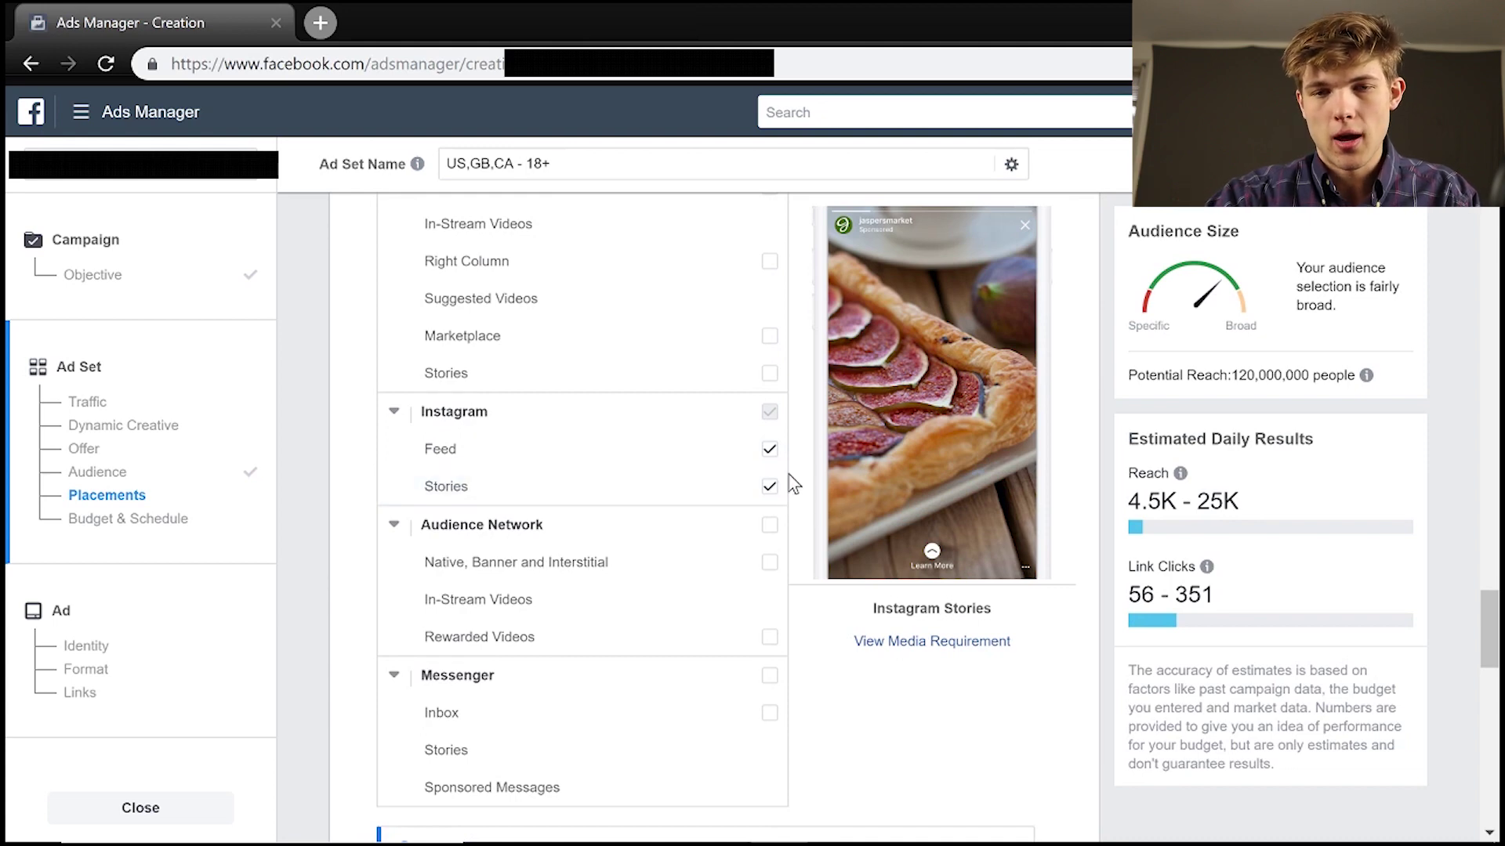
Uncheck Instagram Stories so Instagram Feed is the only placement.
left_click(769, 490)
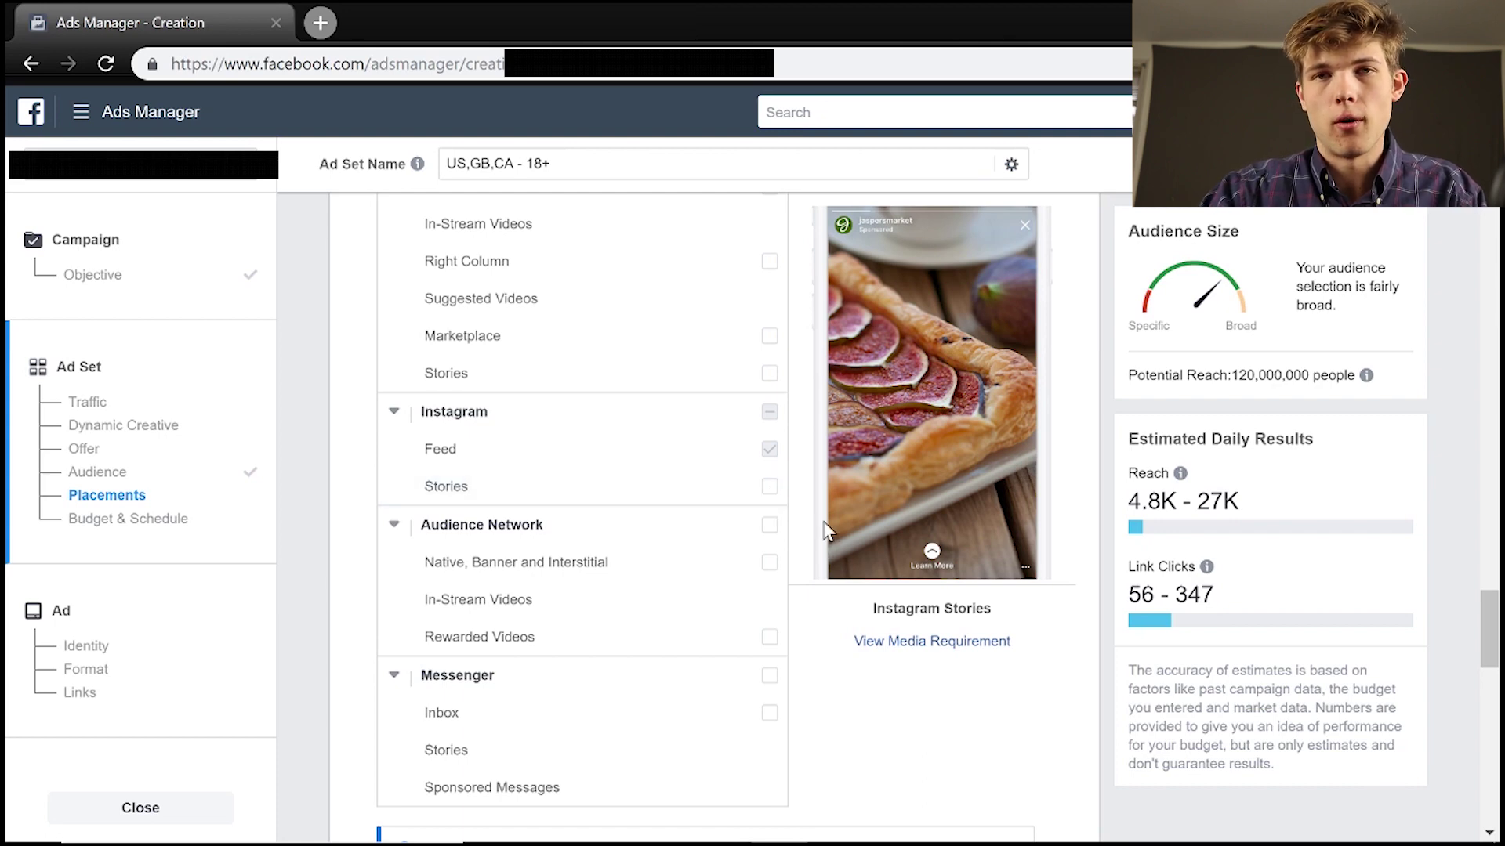
scroll(826, 531, "down", 1)
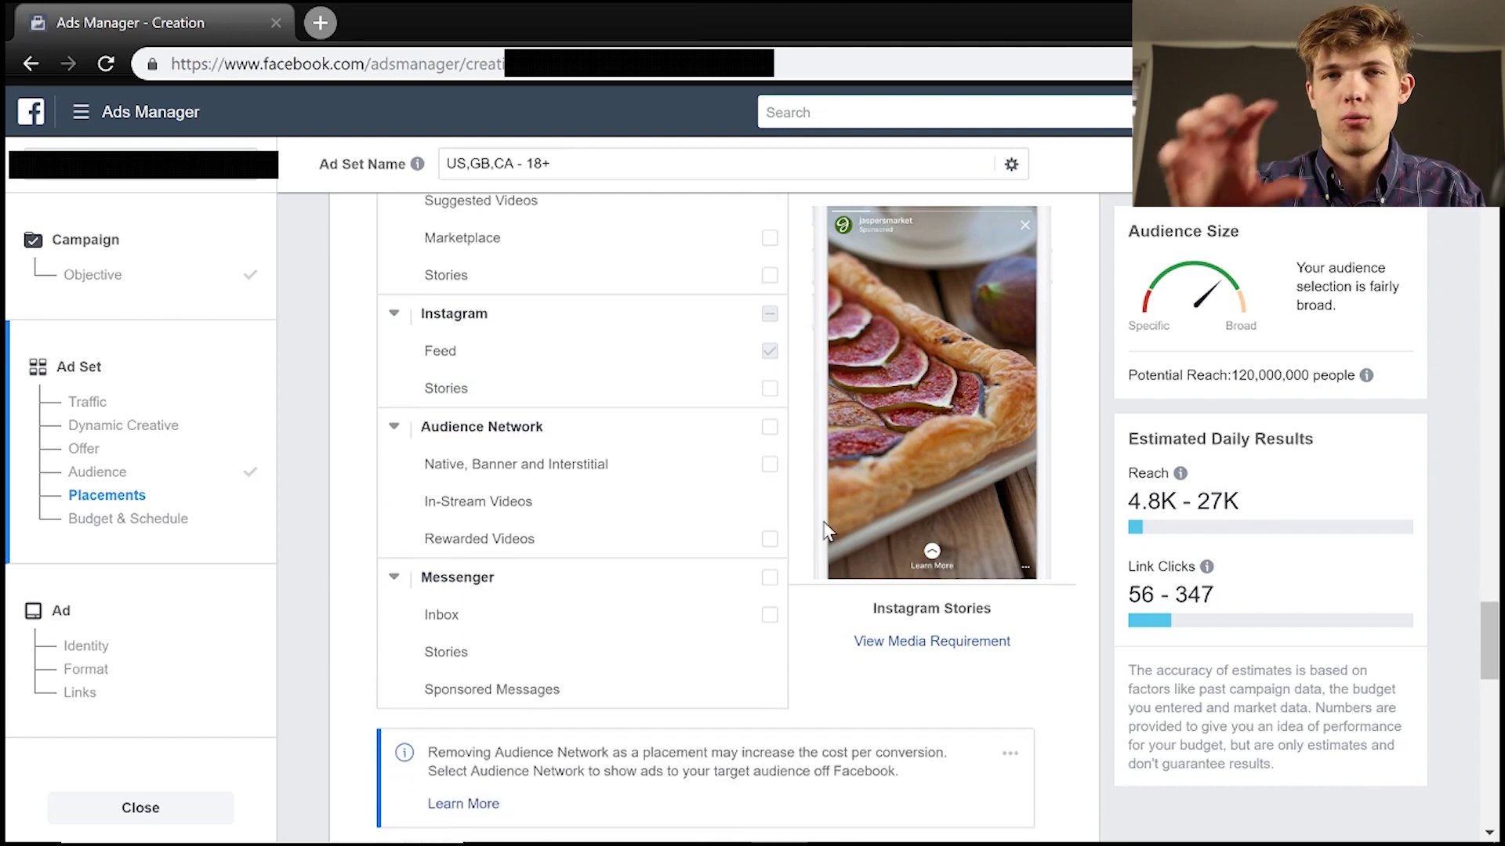
scroll(827, 531, "down", 2)
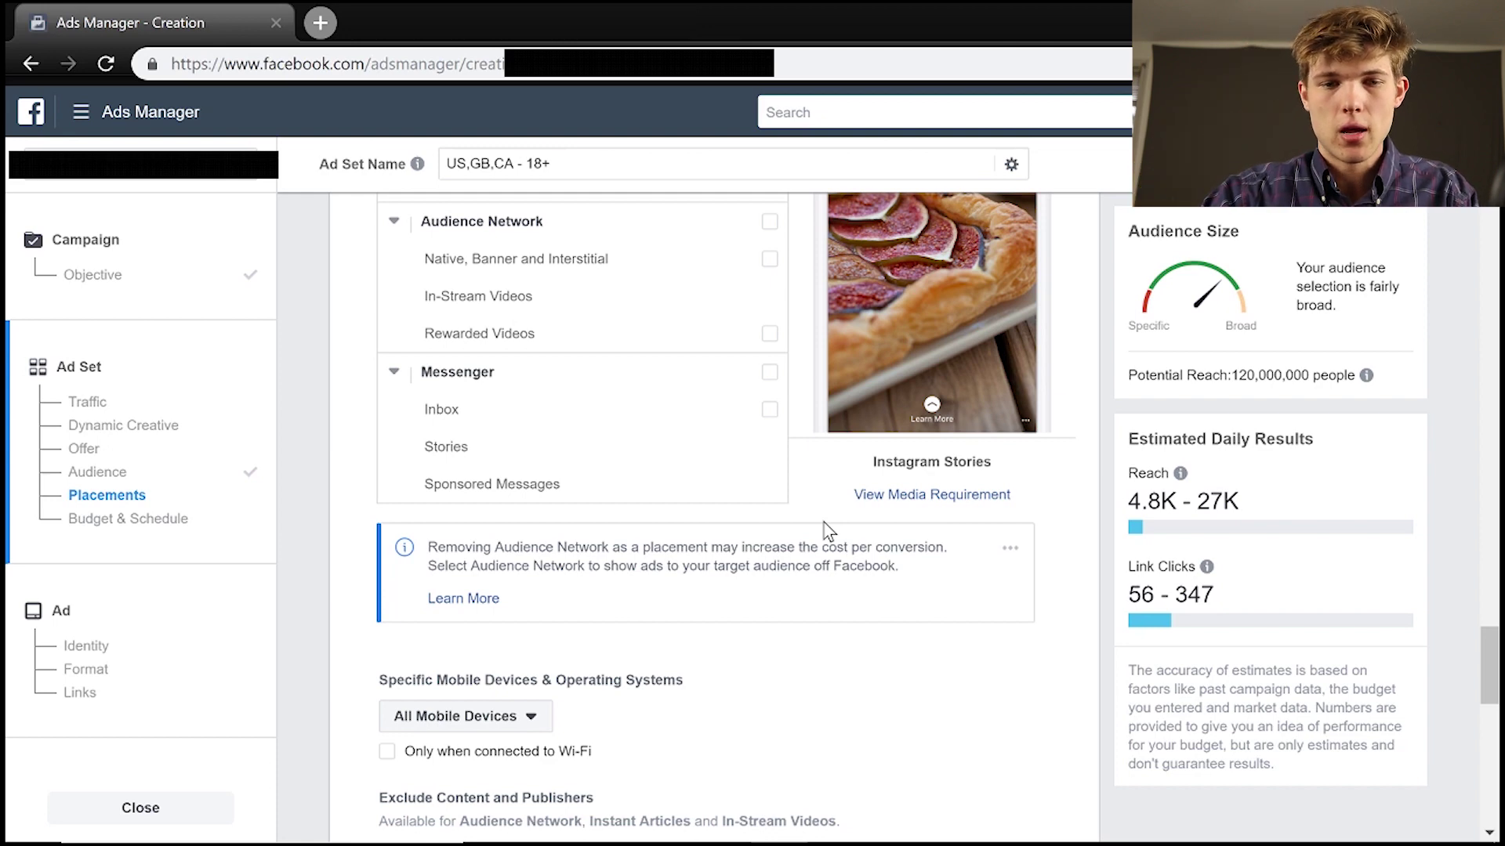
scroll(827, 531, "down", 1)
Look over the mobile device options, leaving All Mobile Devices selected.
key("super+Tab")
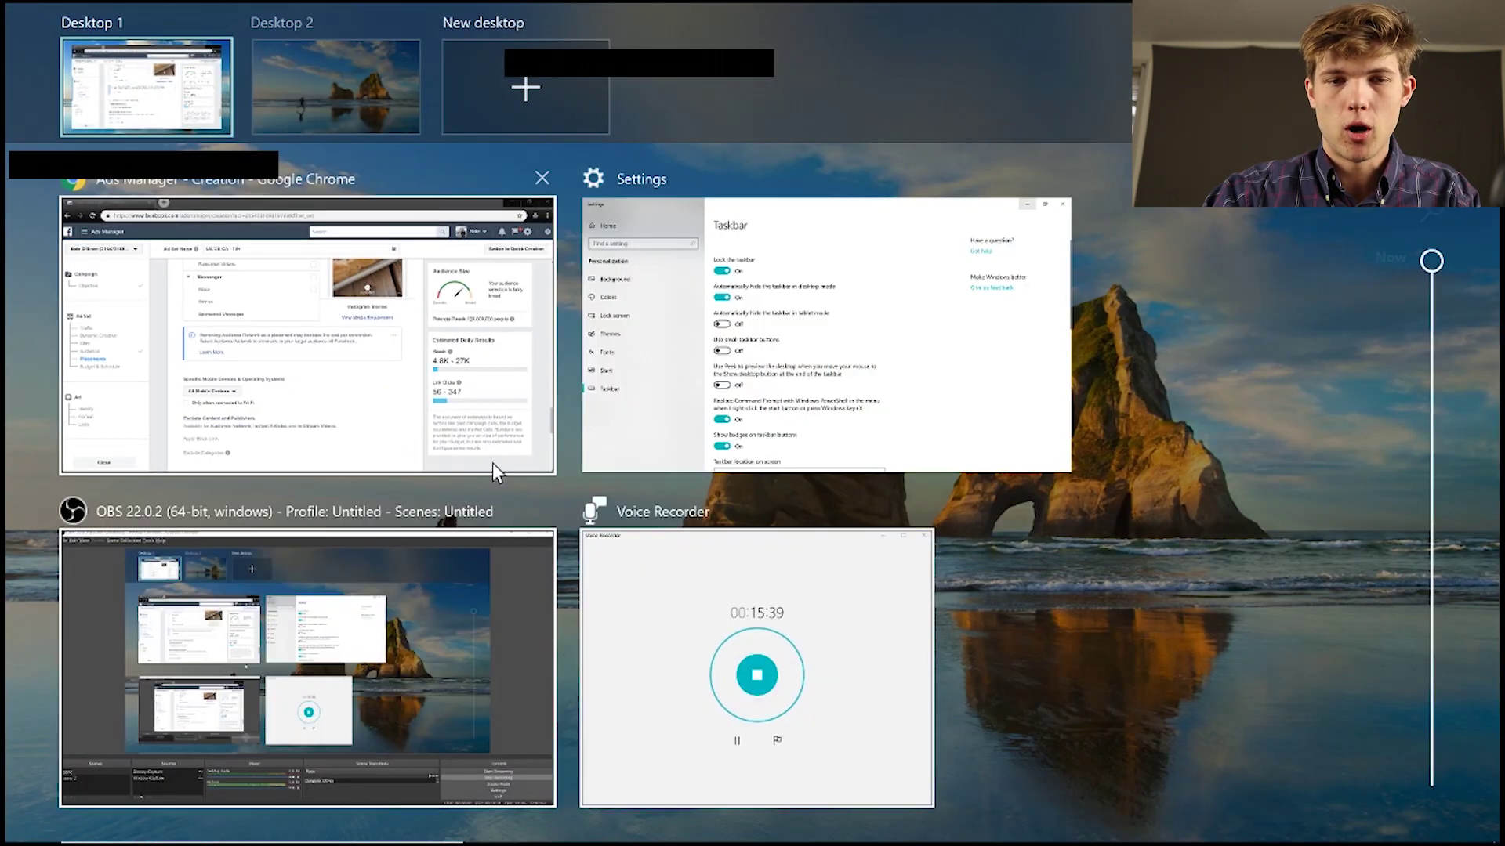
left_click(411, 356)
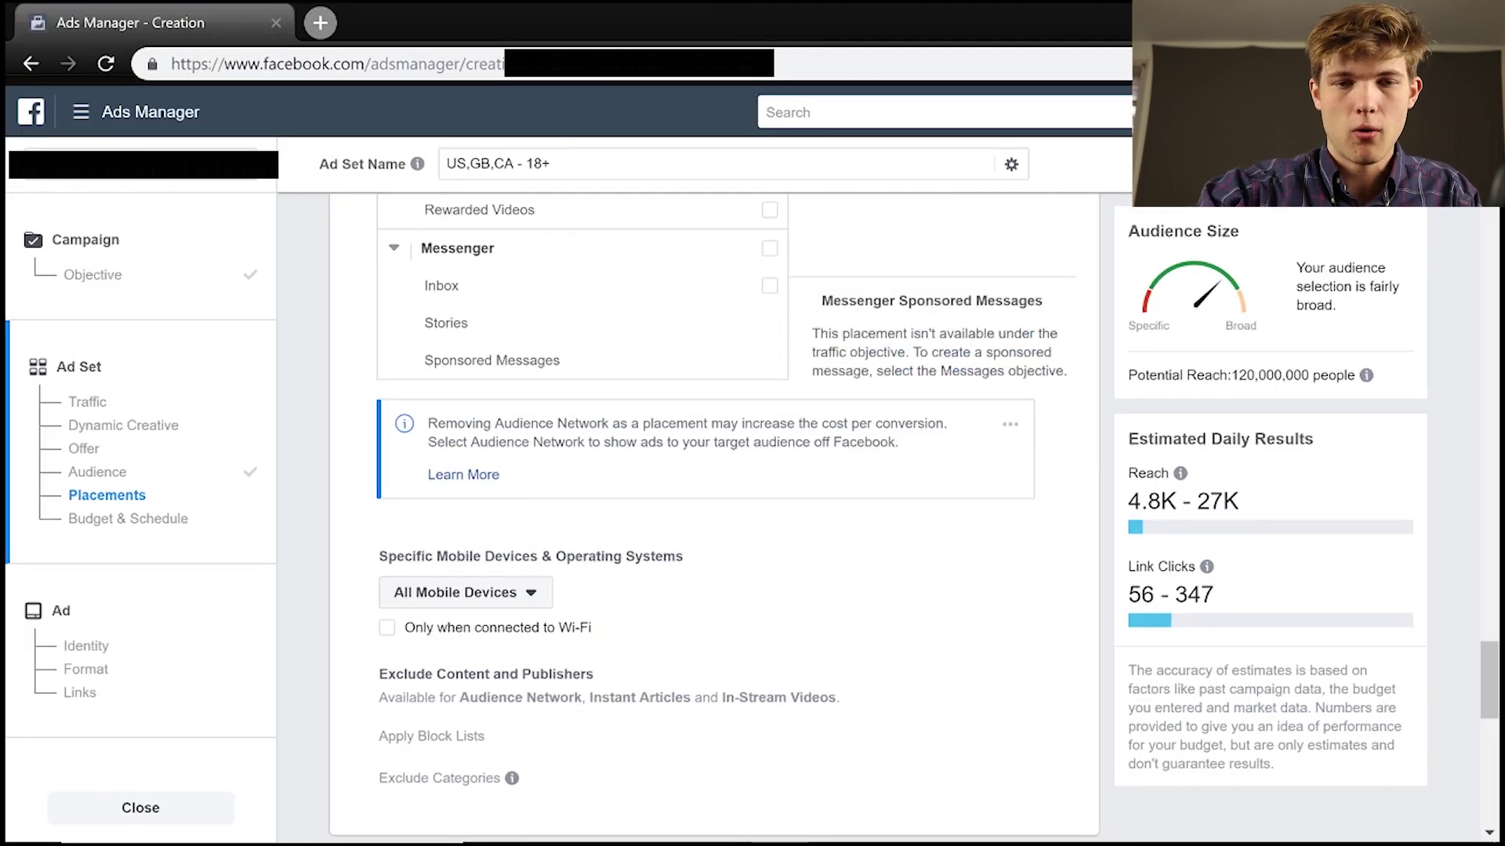
scroll(713, 509, "down", 2)
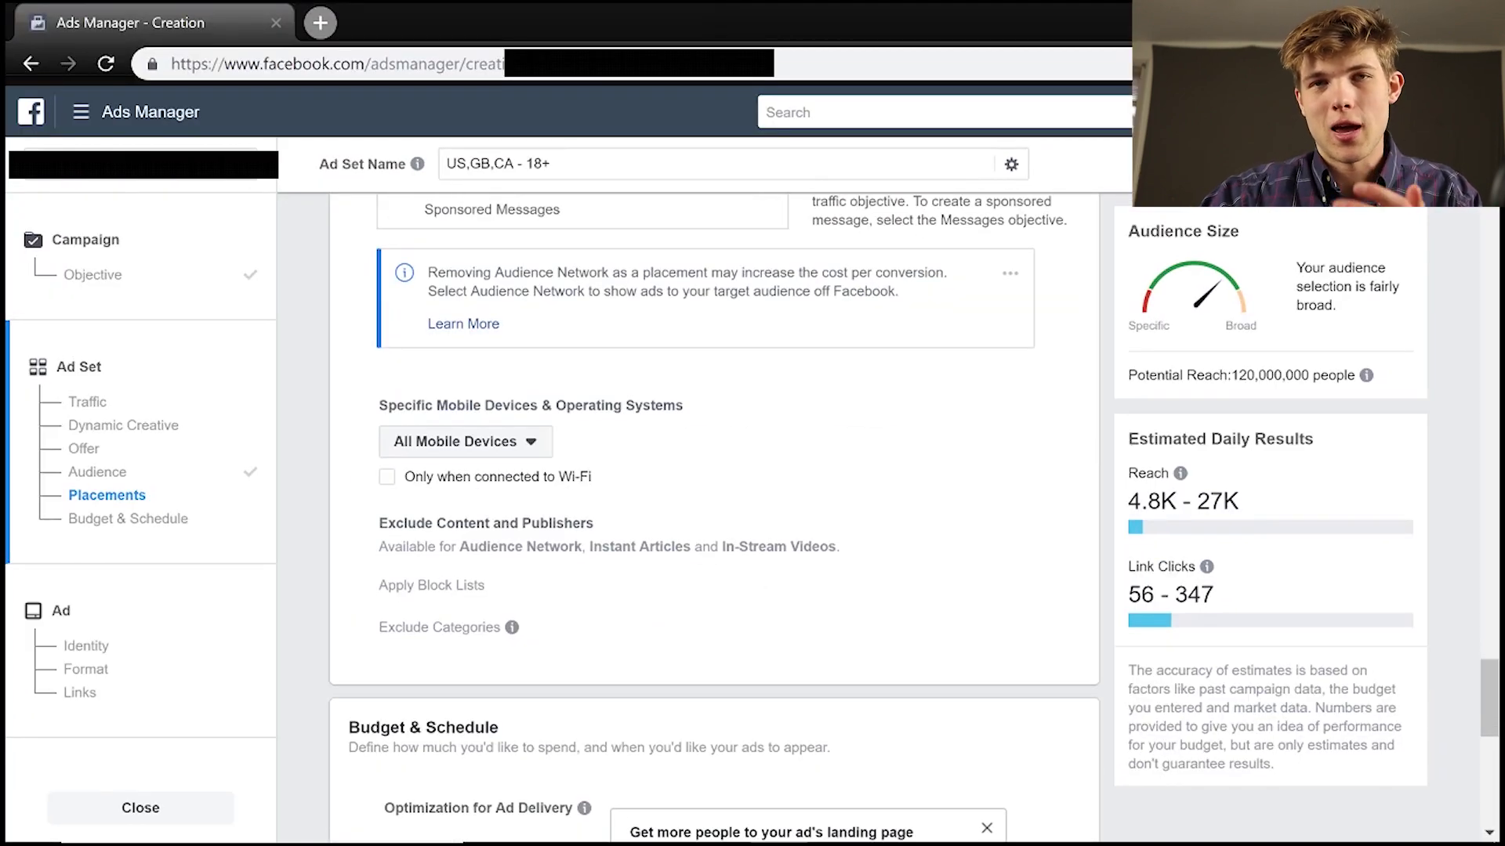
left_click(435, 445)
left_click(435, 450)
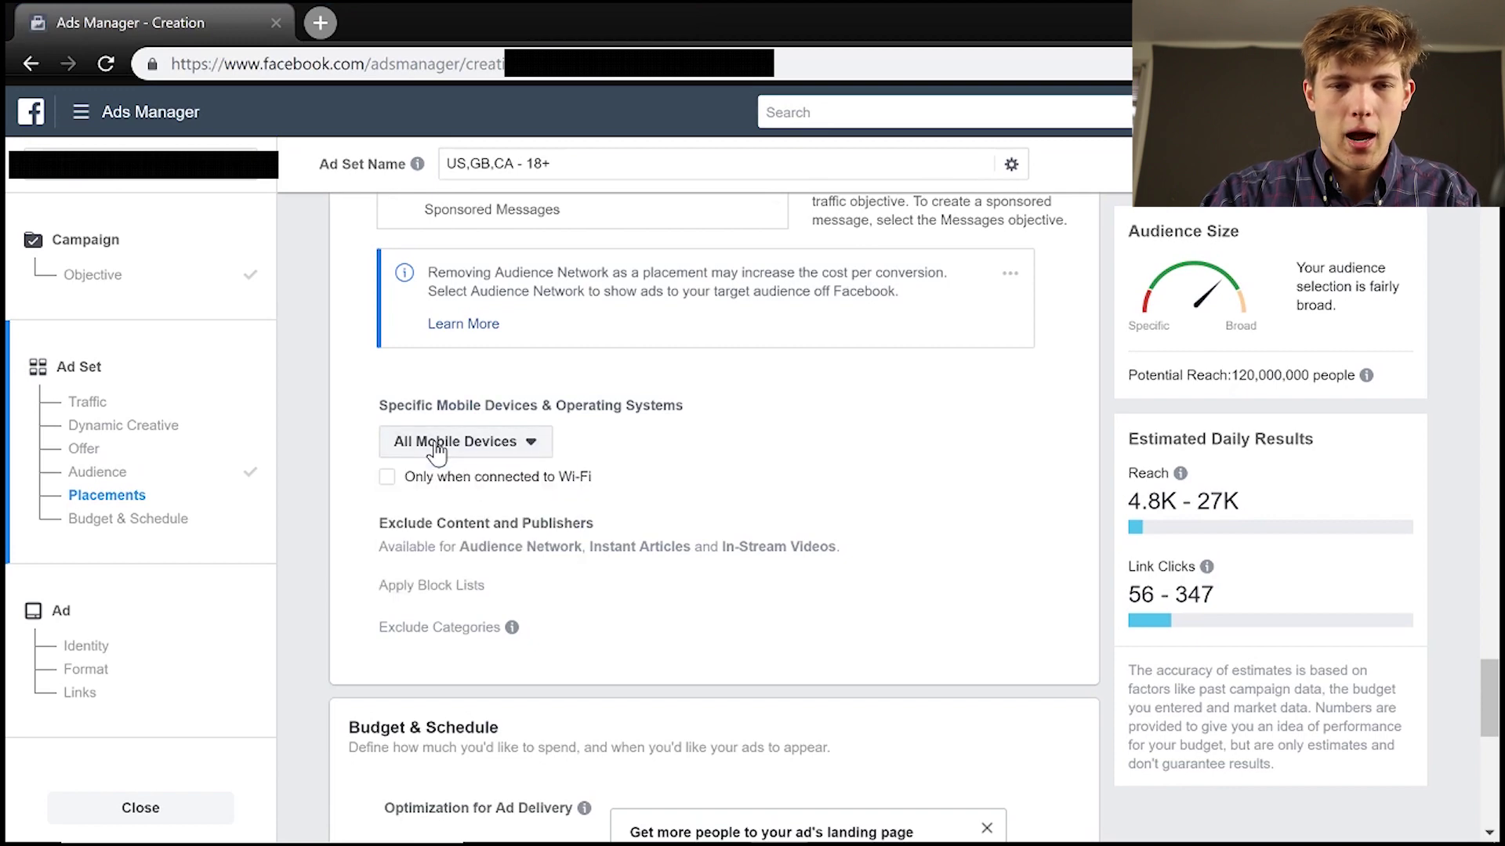
Tick 'Only when connected to Wi-Fi' under Specific Mobile Devices & Operating Systems.
left_click(388, 479)
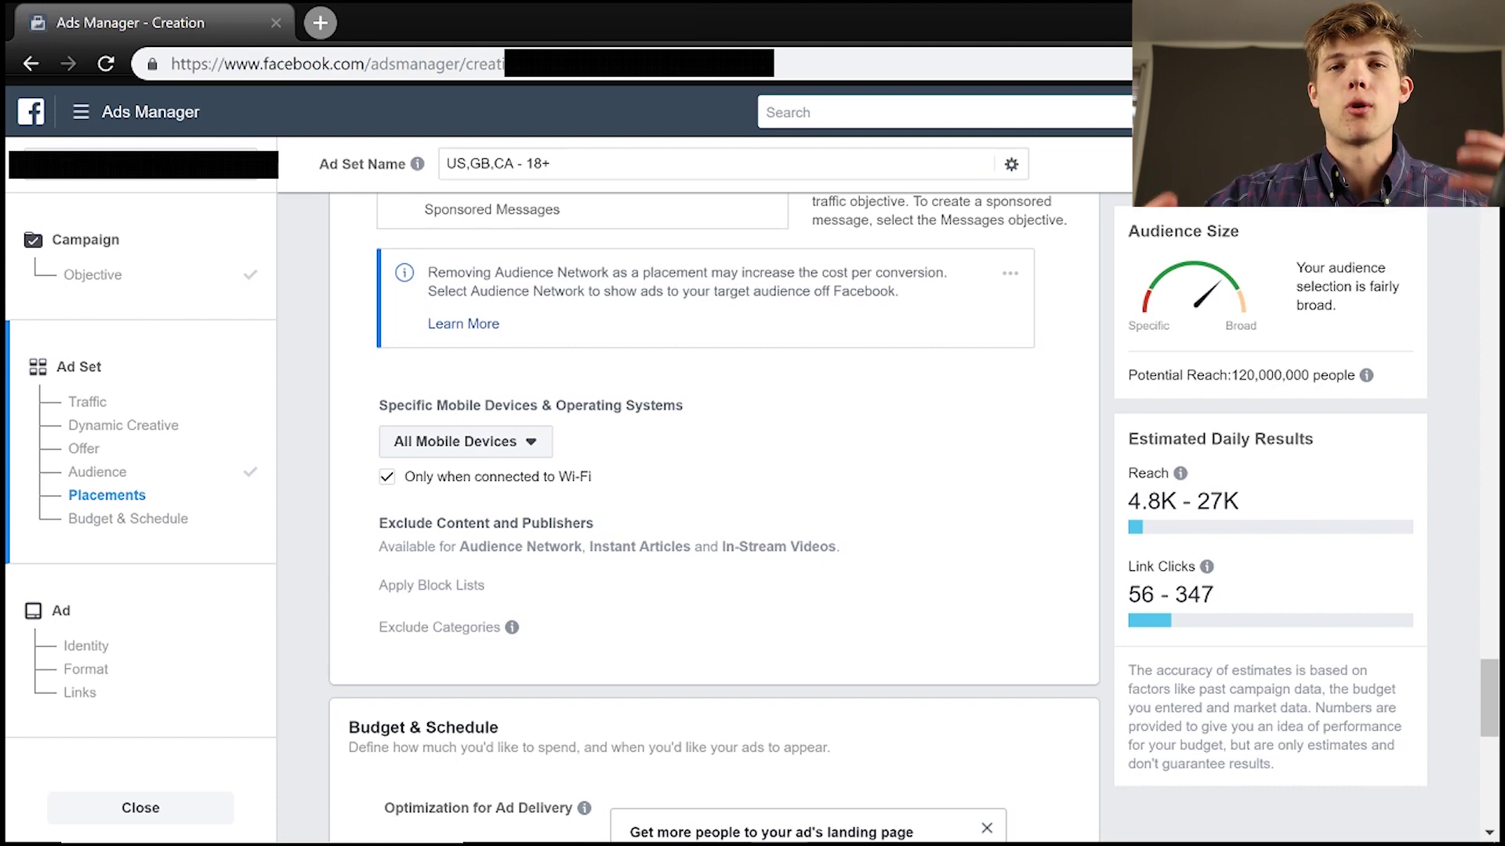
scroll(713, 517, "down", 3)
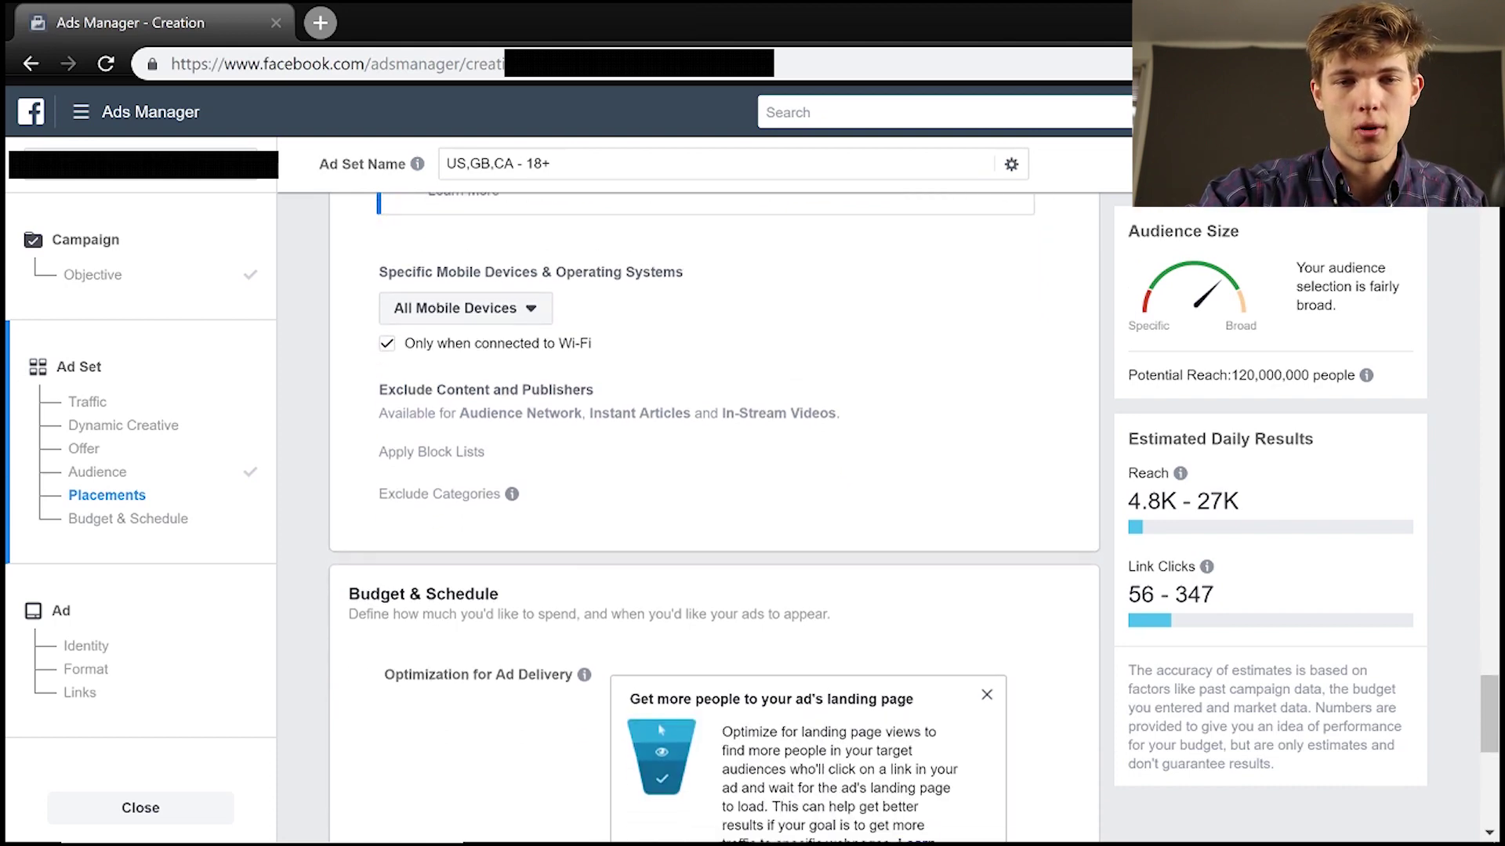
In Budget & Schedule, view the delivery optimisation choices, keeping Link Clicks.
scroll(713, 517, "down", 4)
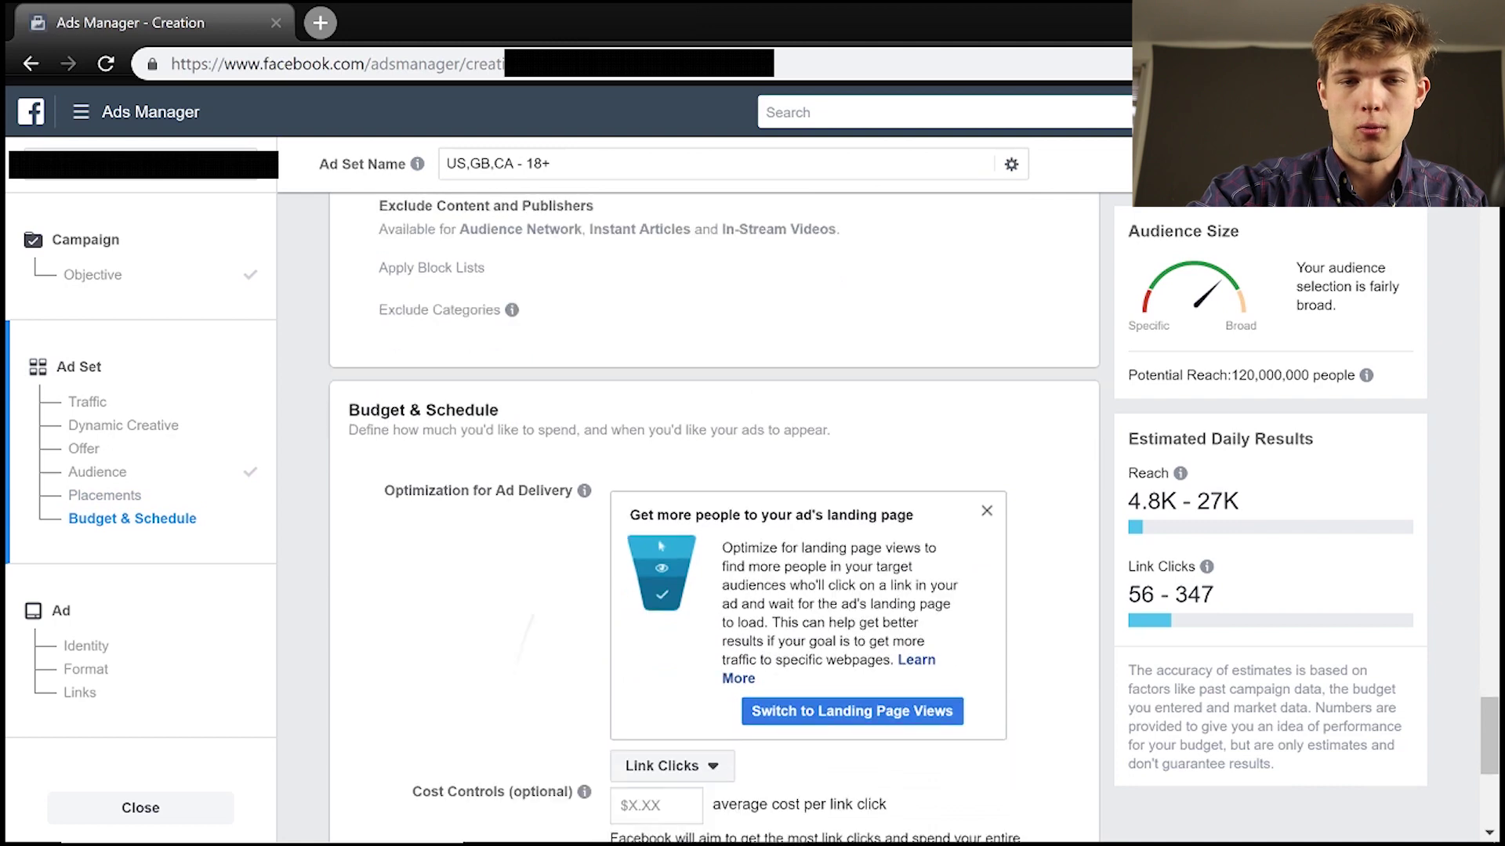
scroll(713, 517, "down", 2)
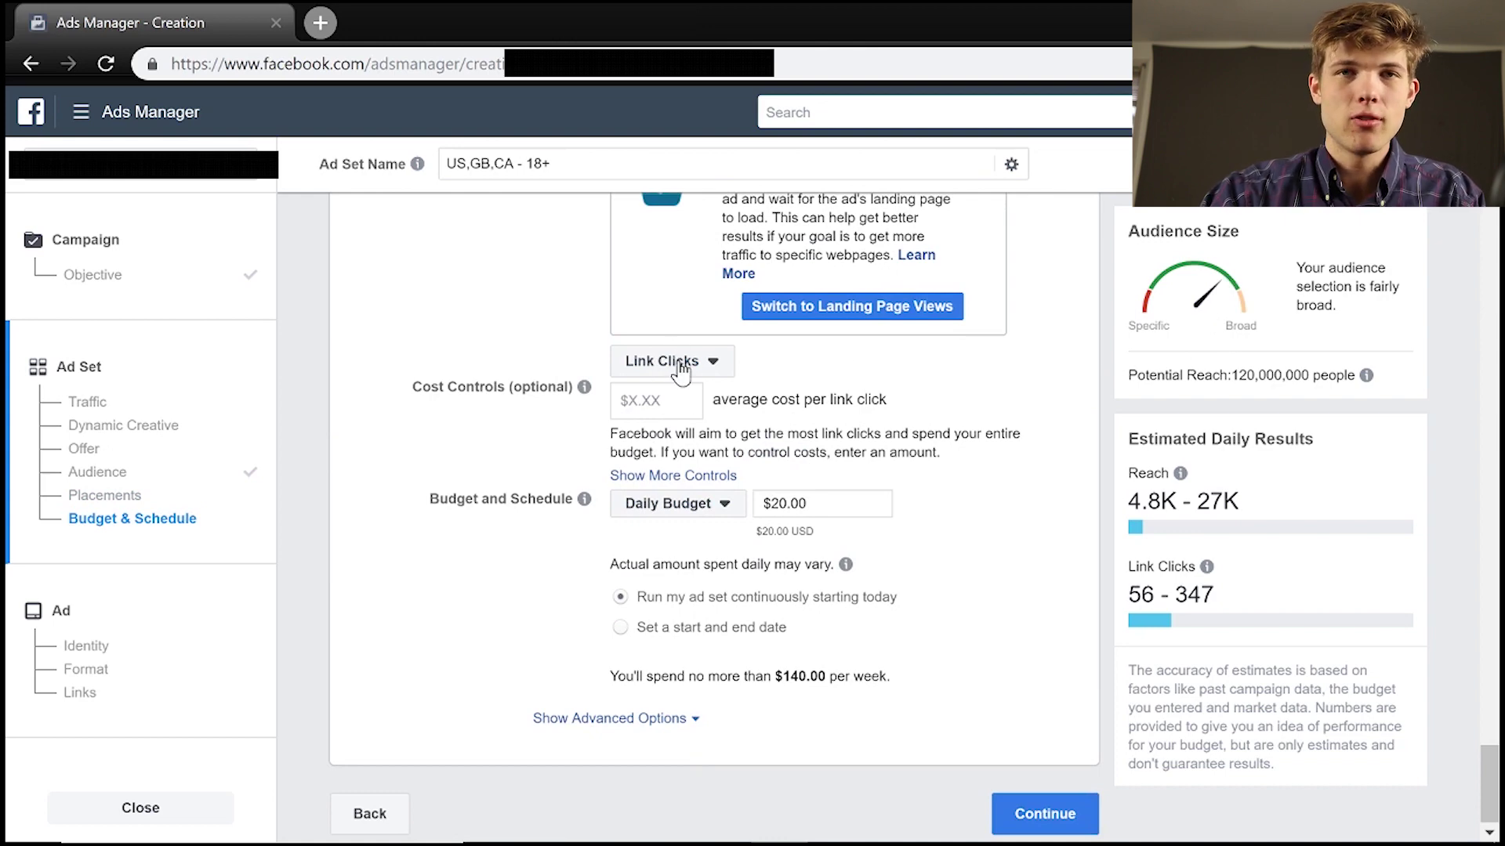
left_click(700, 363)
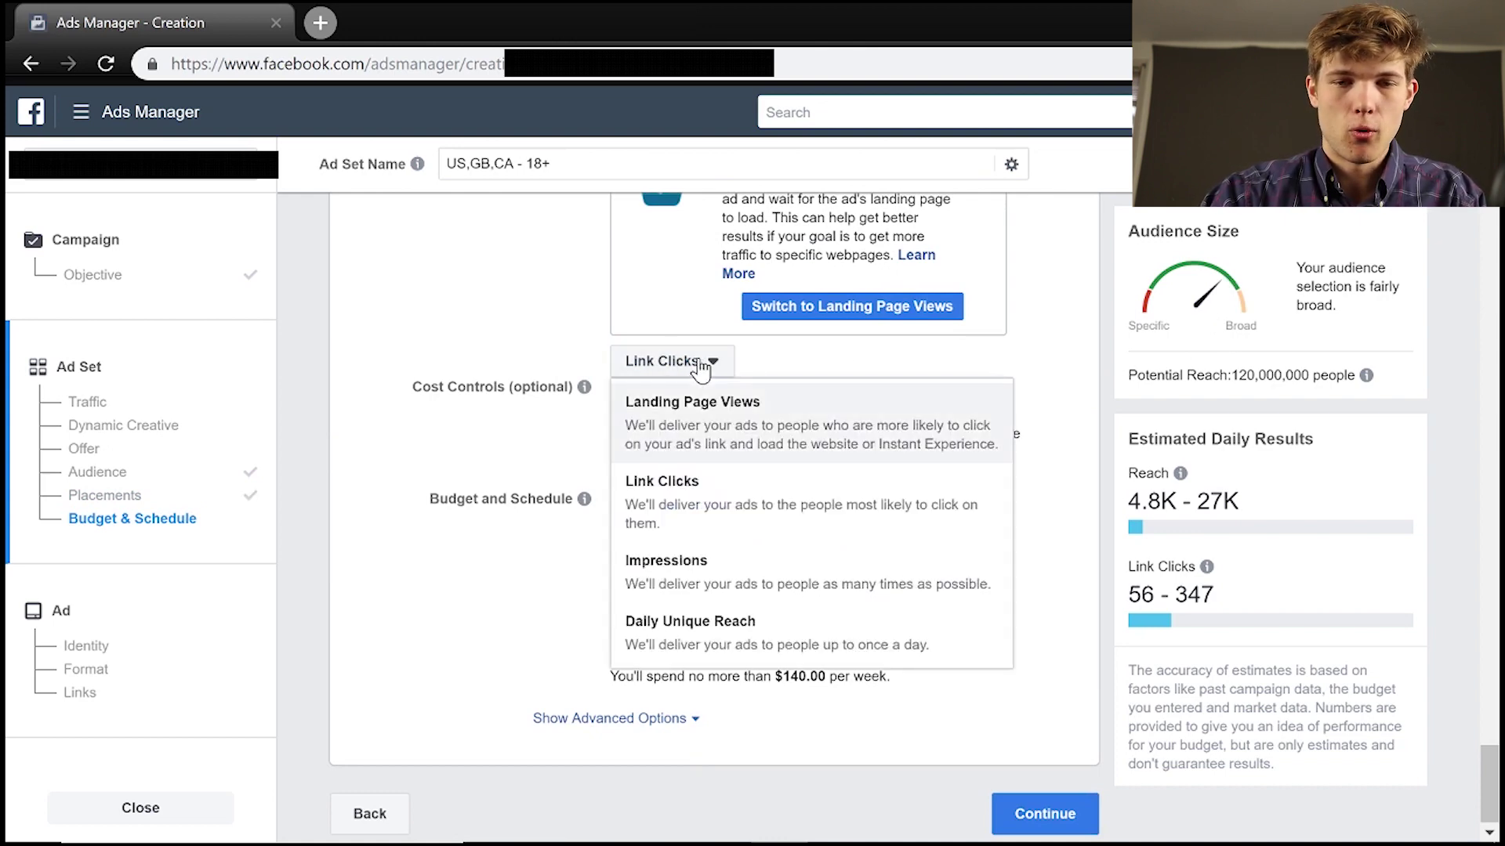
left_click(551, 473)
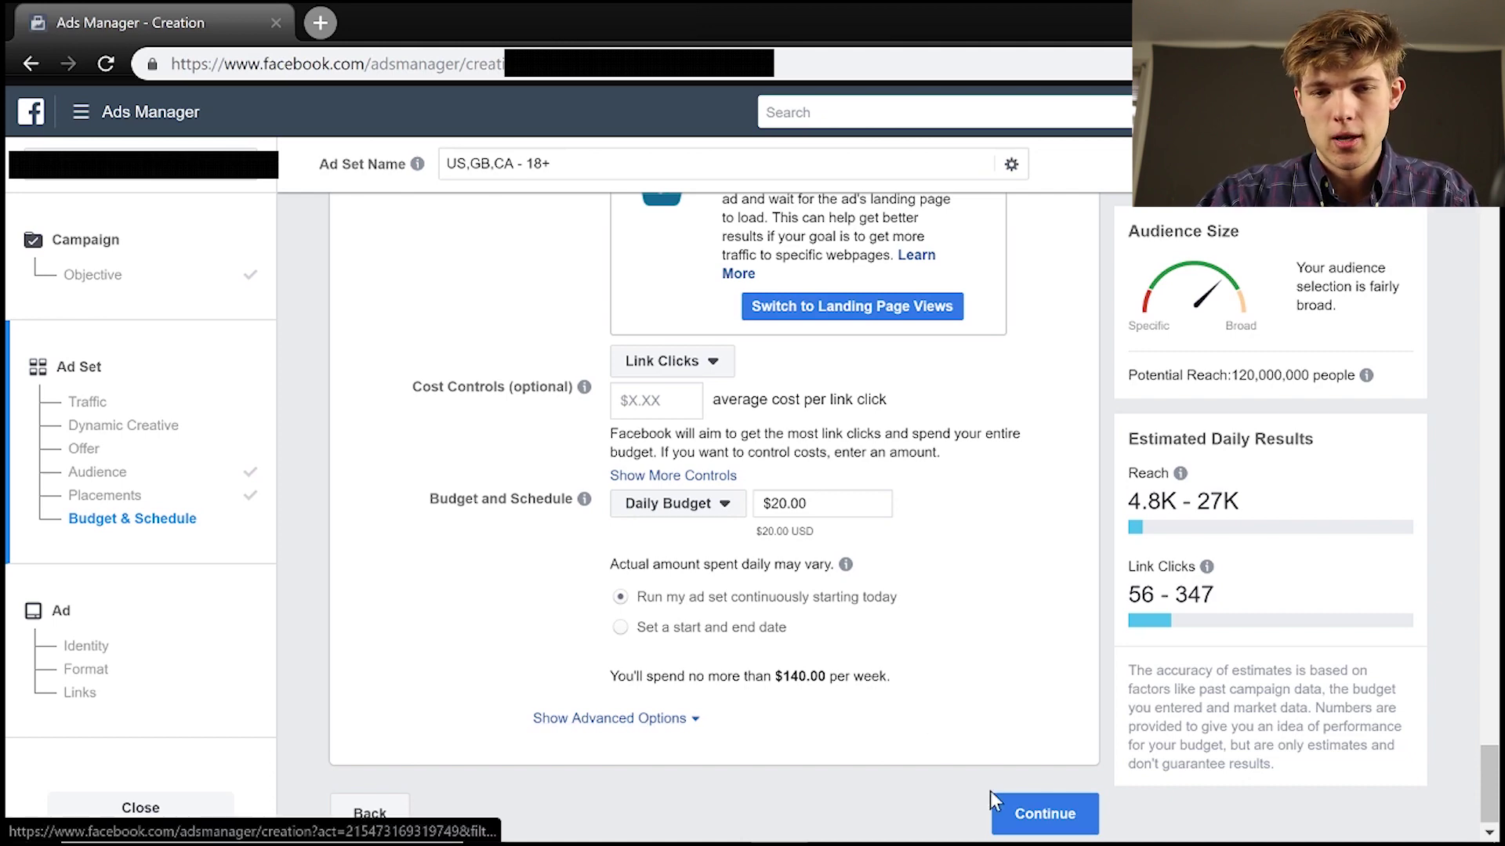
Continue from the ad set to the ad and switch the format to Single Video.
left_click(1031, 824)
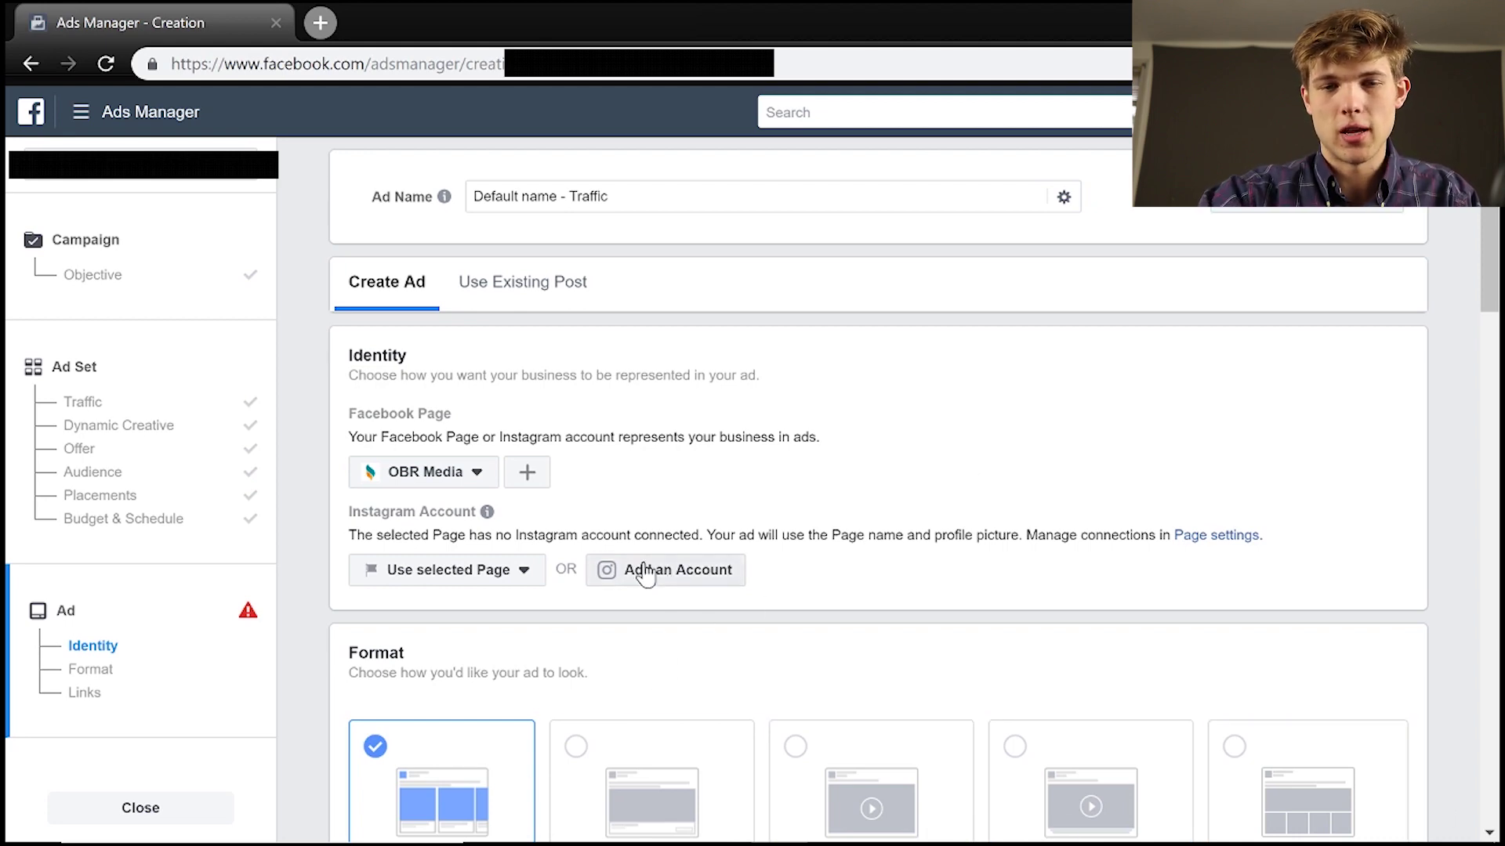
scroll(644, 574, "down", 5)
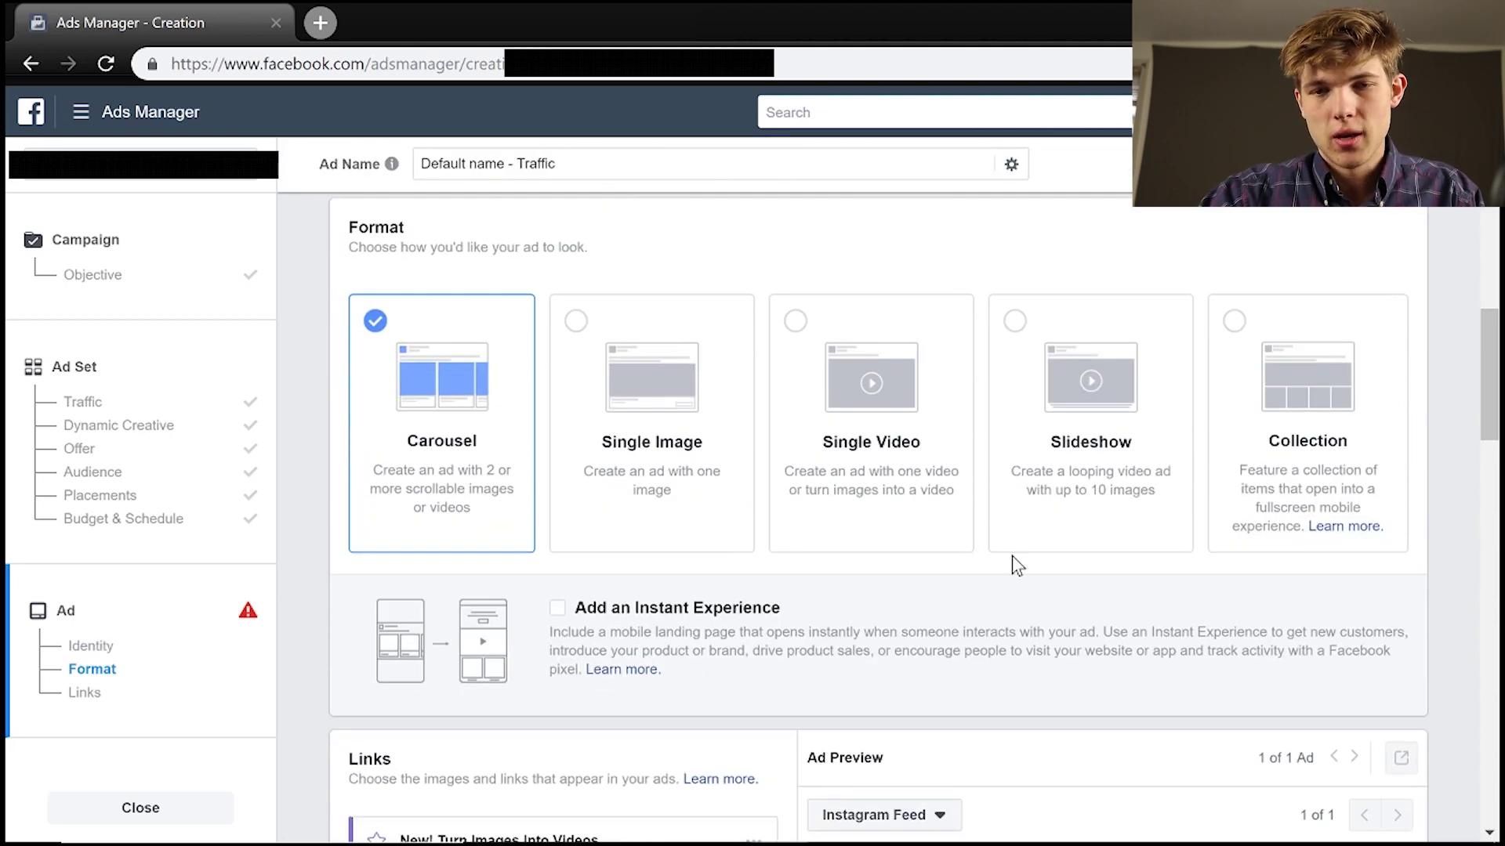
left_click(875, 431)
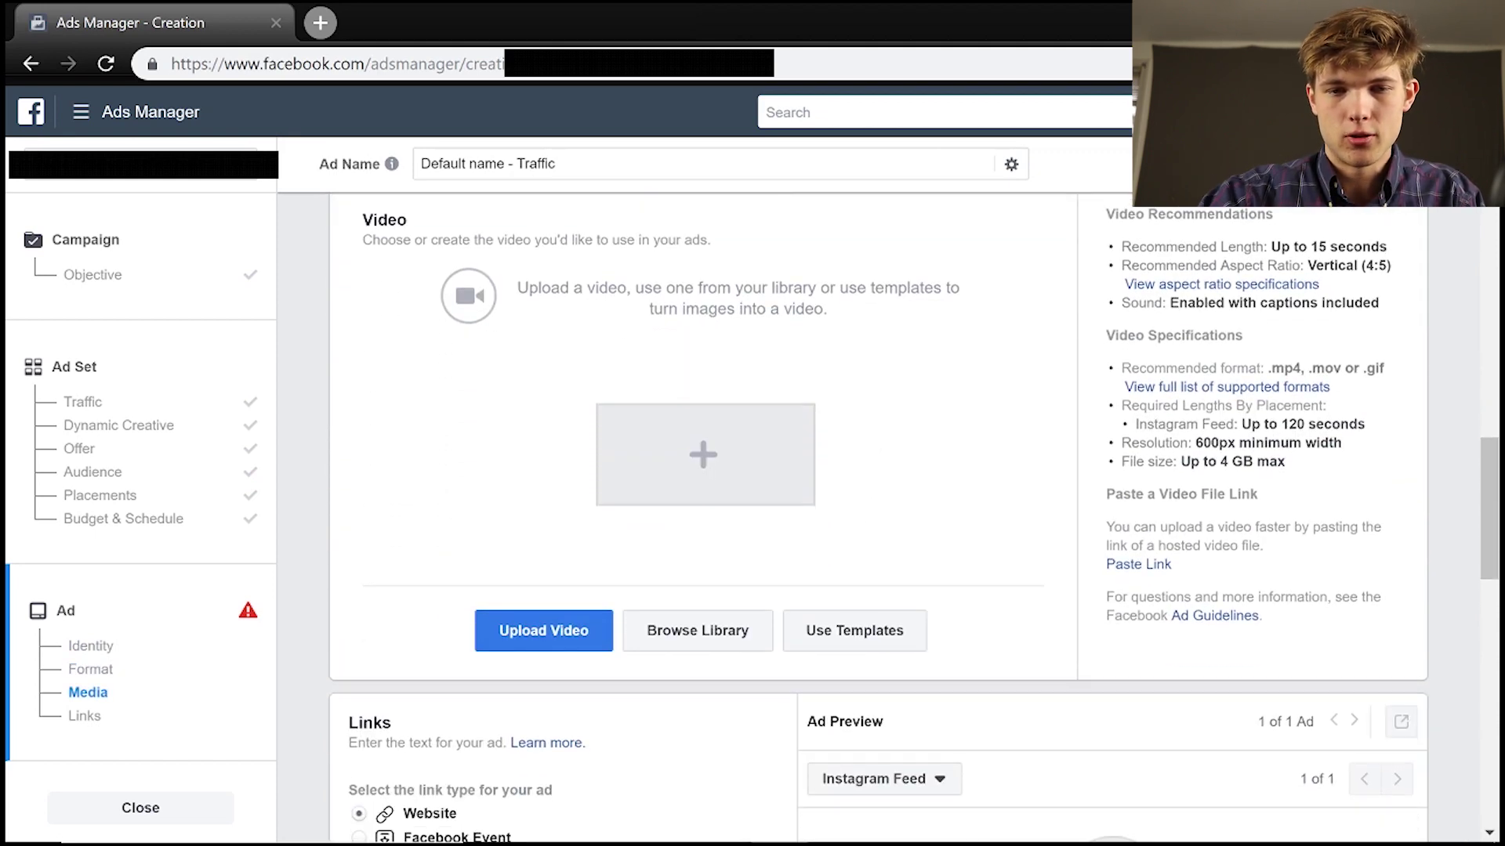
Upload Foldable Bike.mp4 from the Downloads folder as the ad's video.
left_click(553, 631)
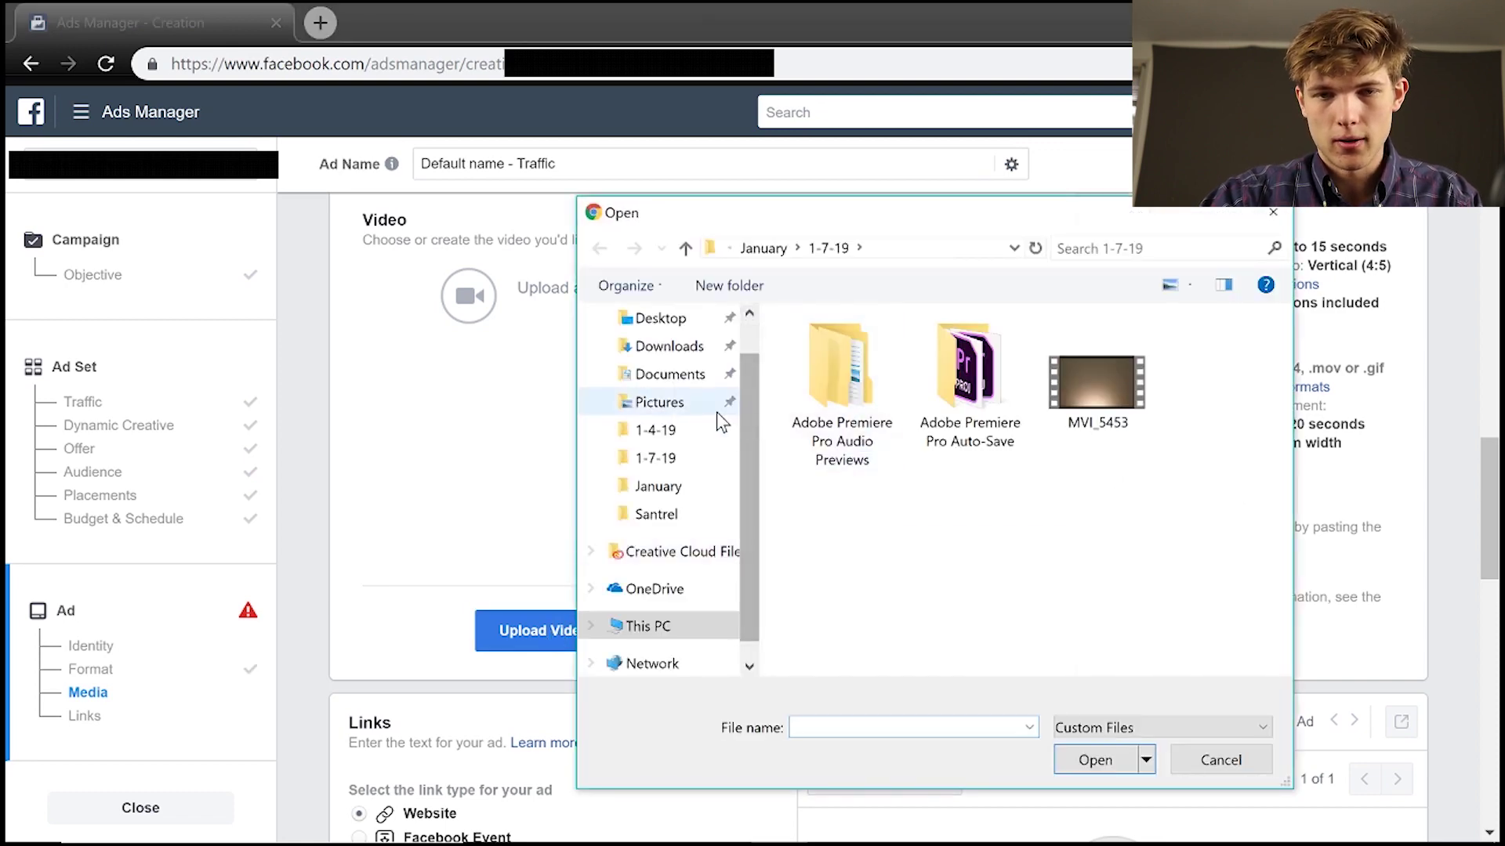
left_click(656, 346)
left_click(811, 362)
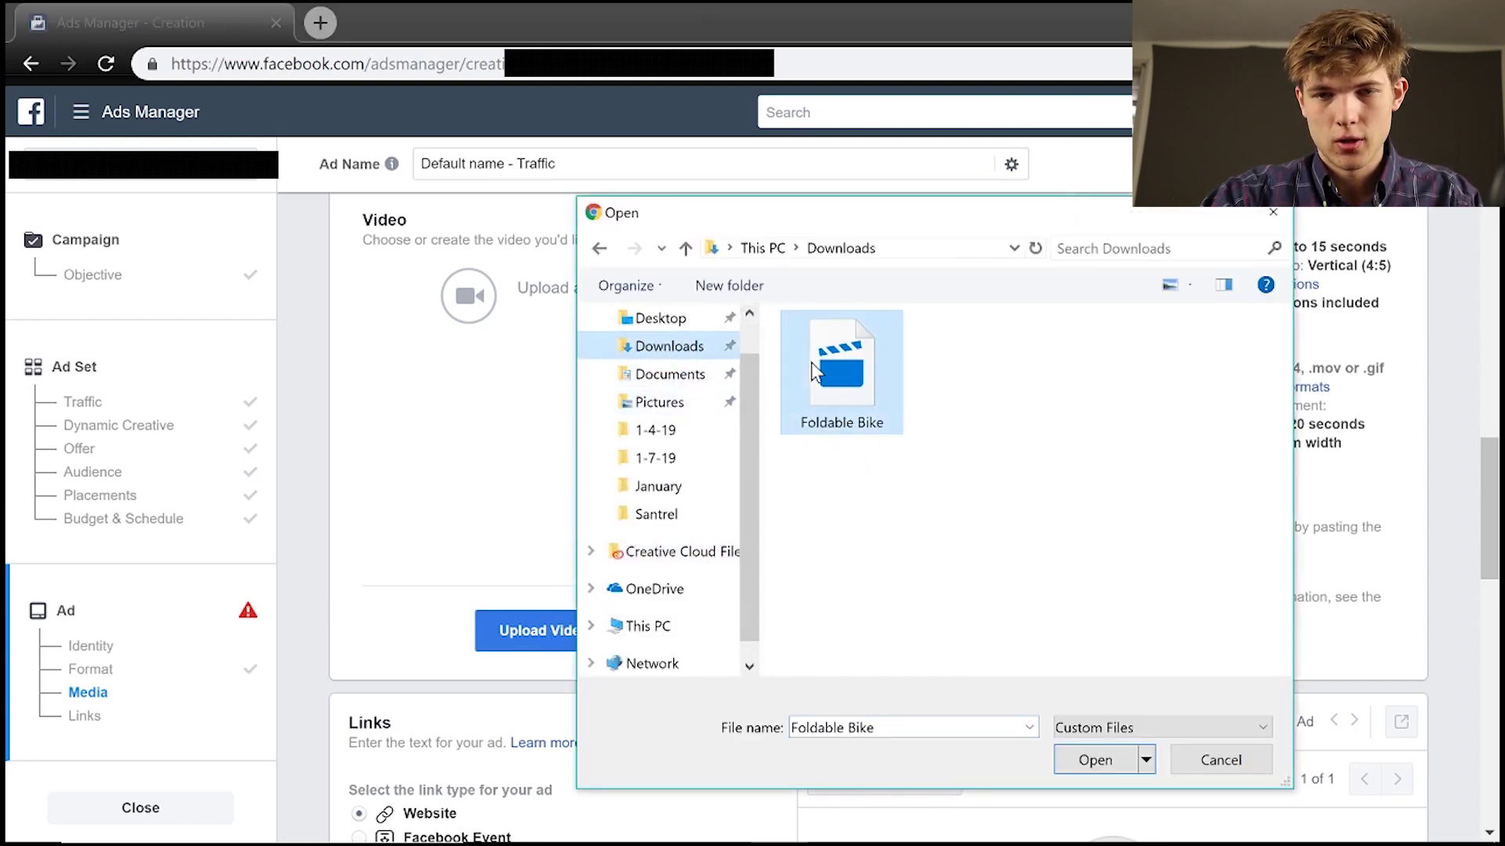
left_click(1095, 762)
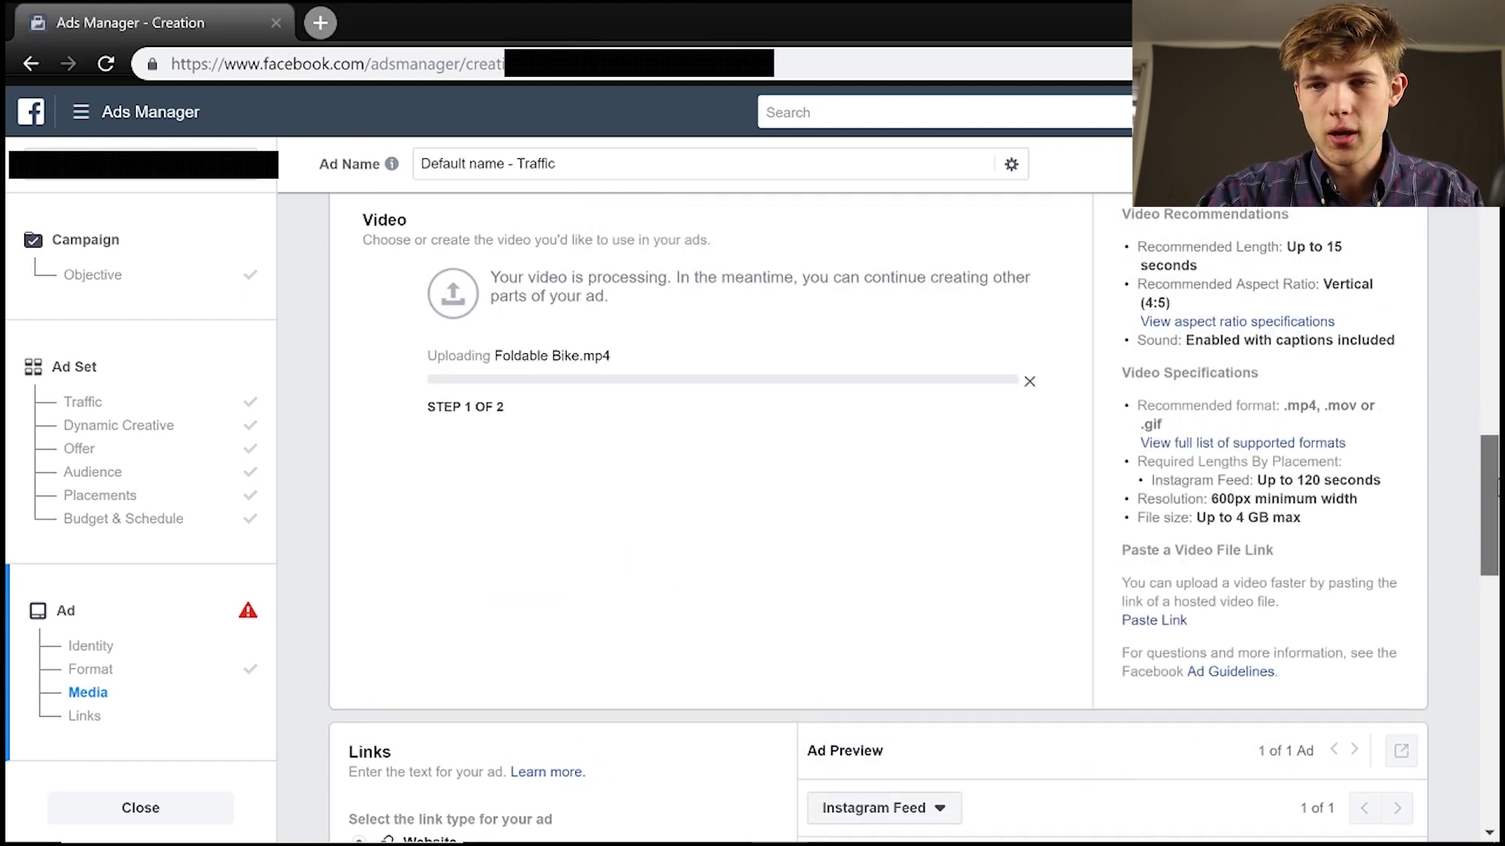
scroll(1497, 482, "up", 1)
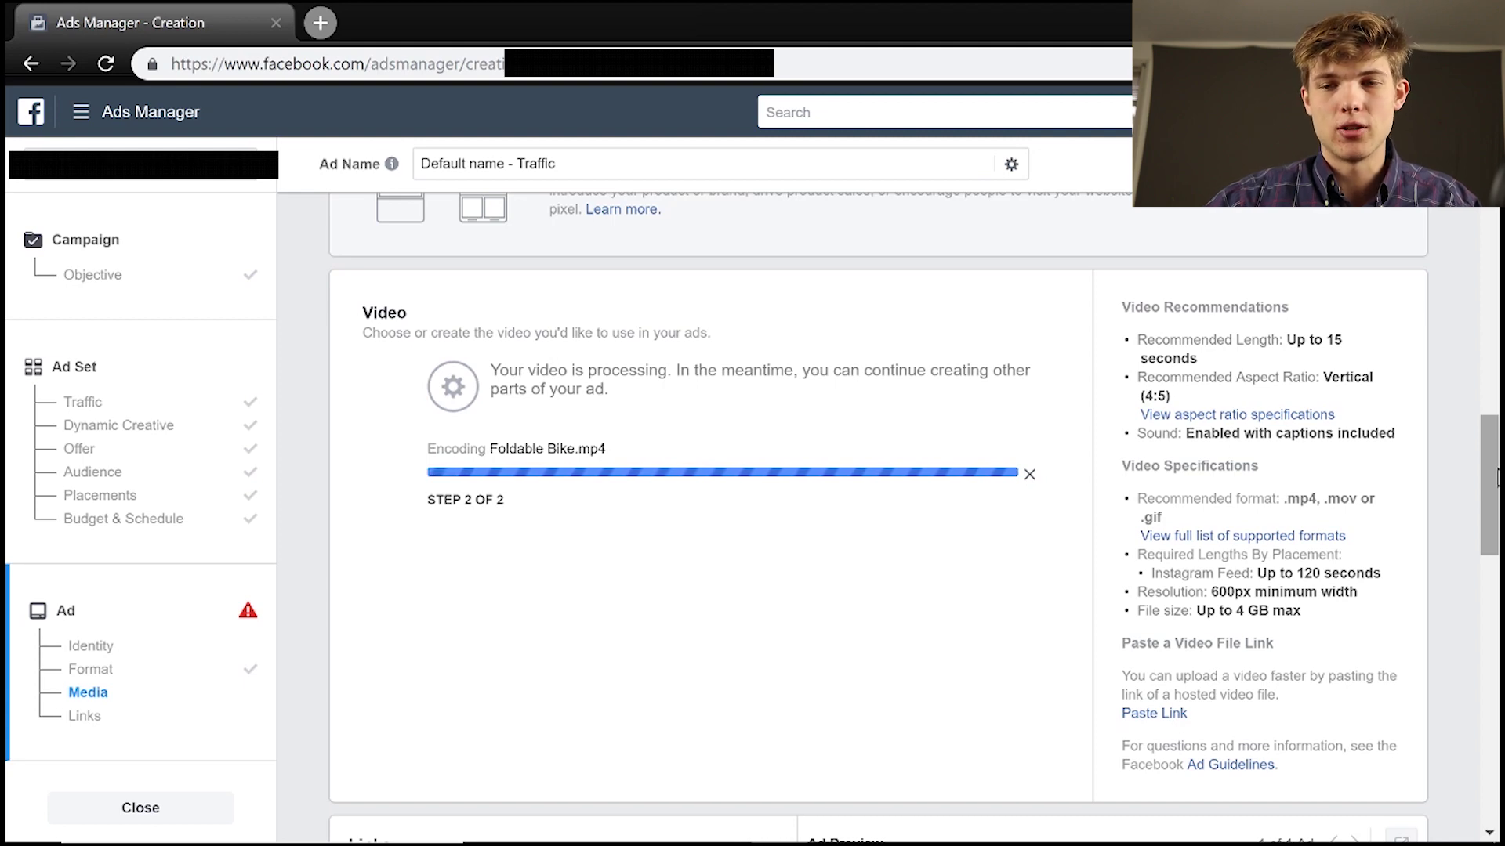
While the bike video encodes, scroll down to the Links section and Instagram Feed preview.
scroll(878, 517, "down", 3)
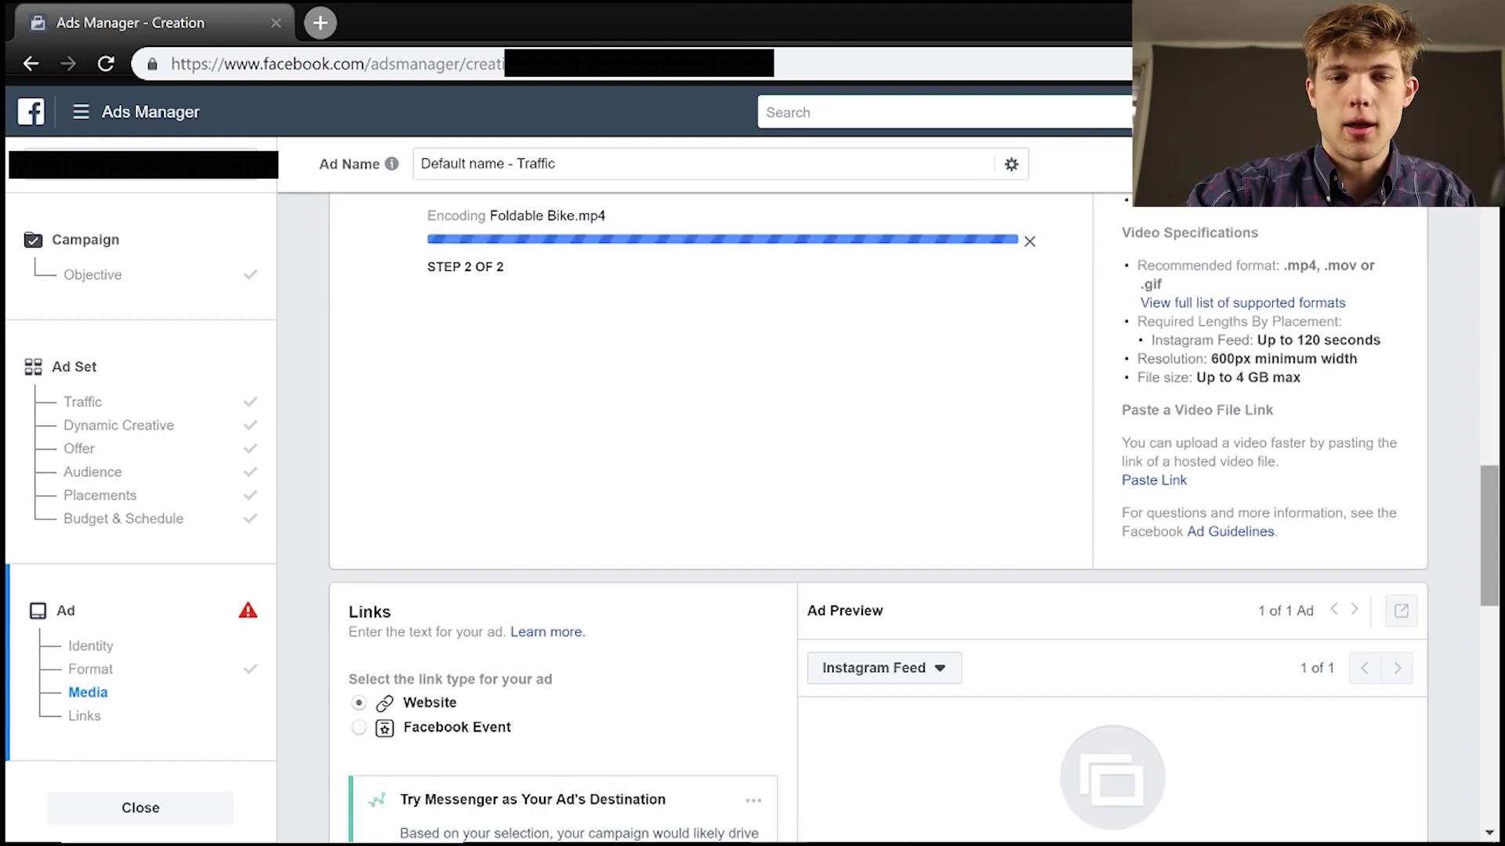
scroll(913, 517, "up", 1)
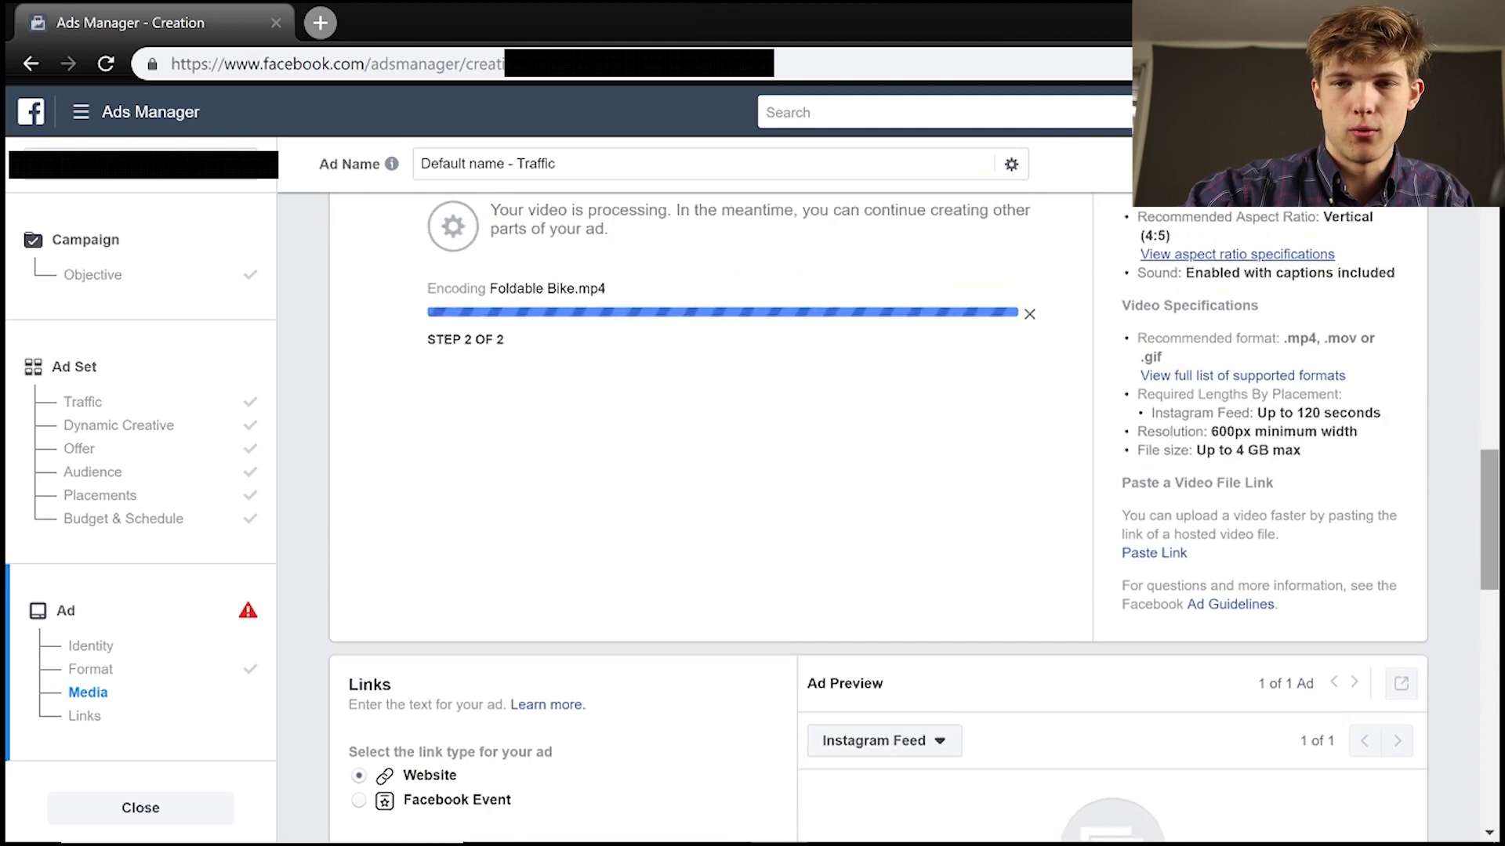
scroll(913, 517, "up", 2)
scroll(913, 517, "down", 4)
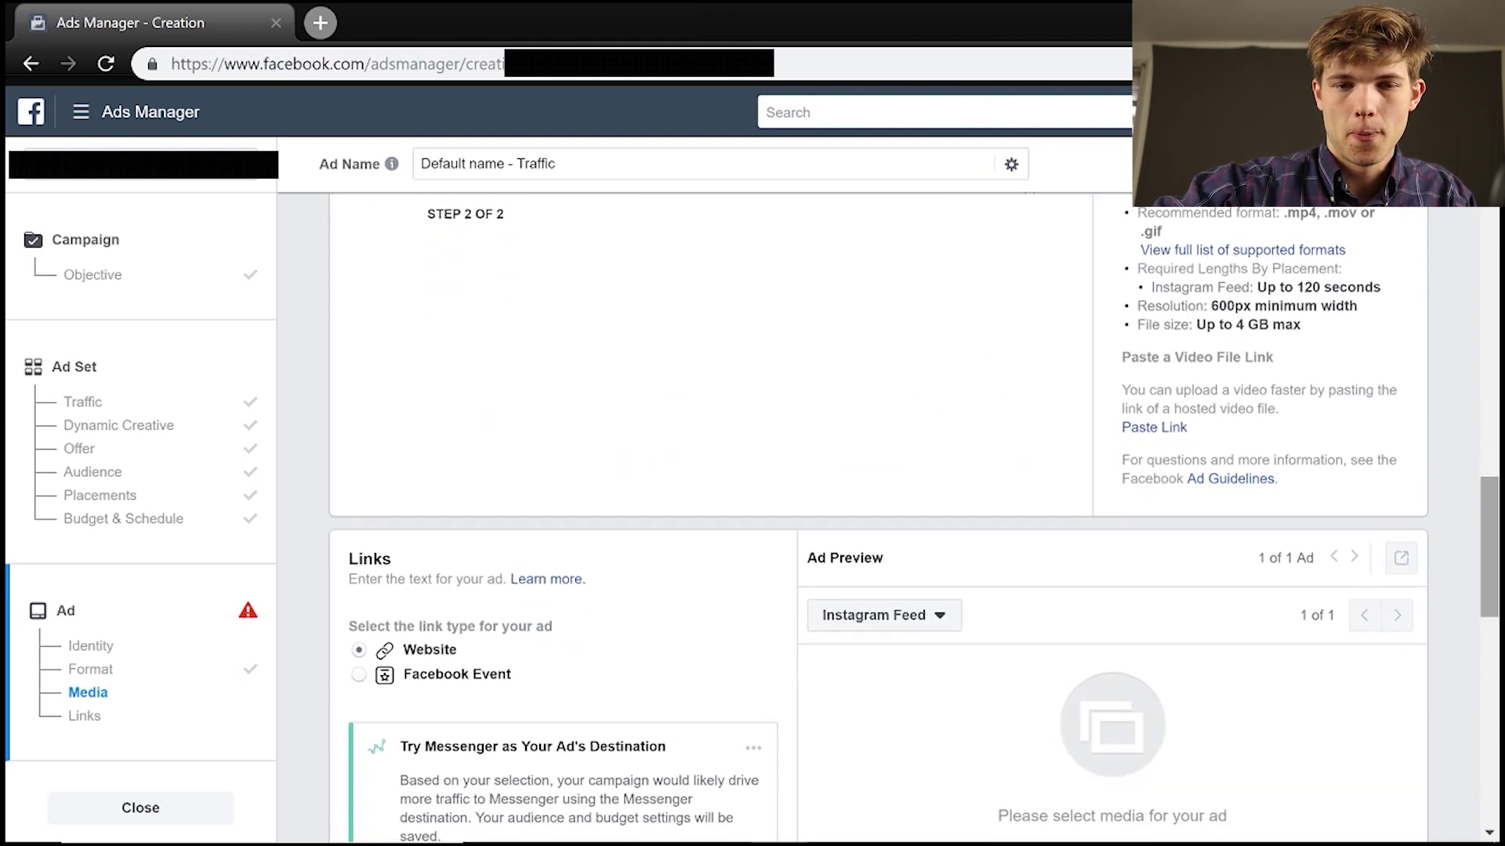
scroll(913, 517, "down", 4)
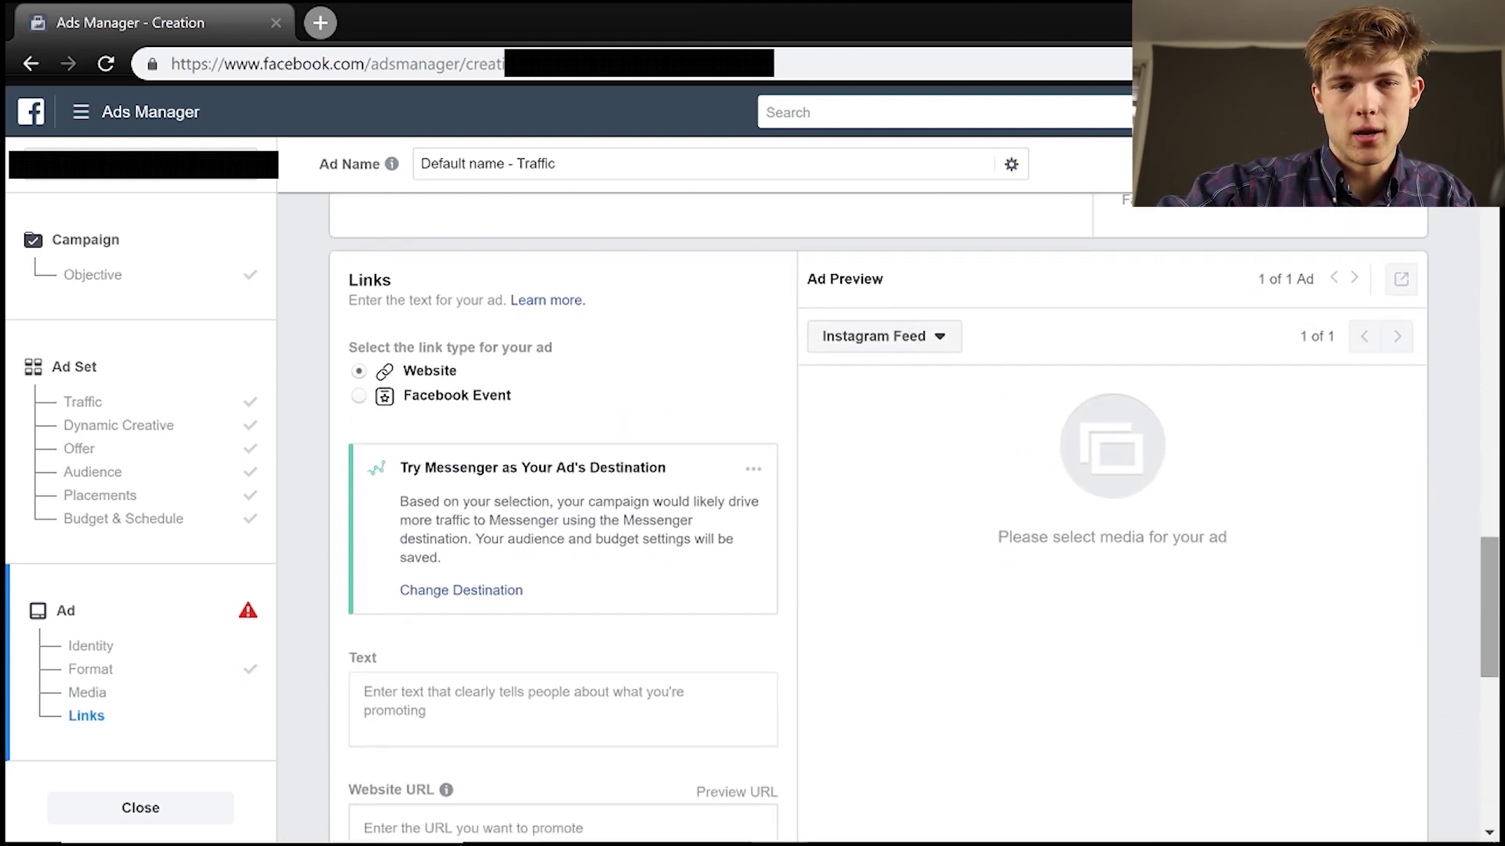
scroll(913, 517, "down", 1)
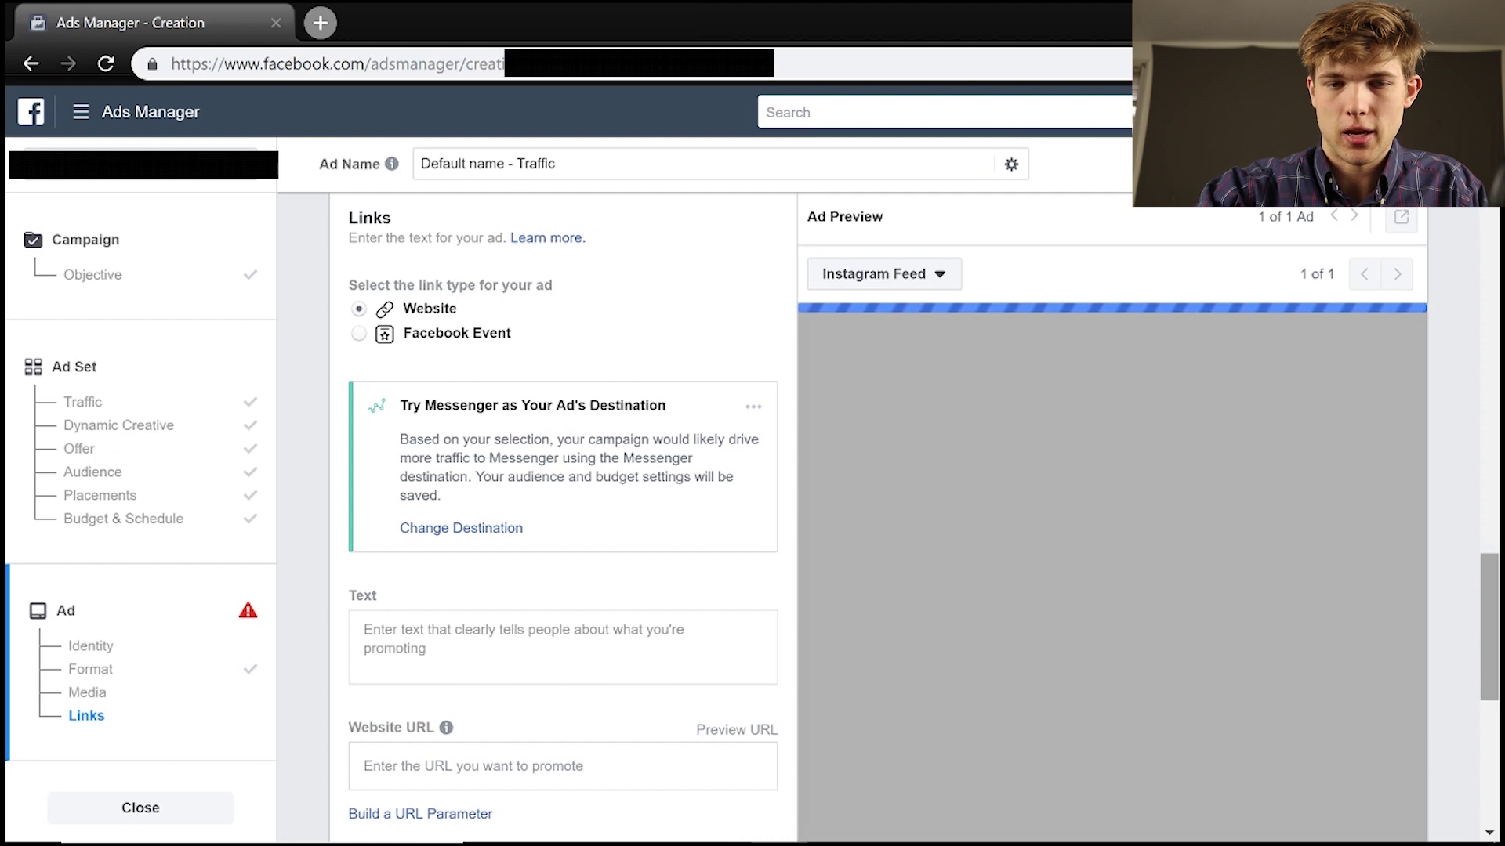
scroll(924, 516, "down", 1)
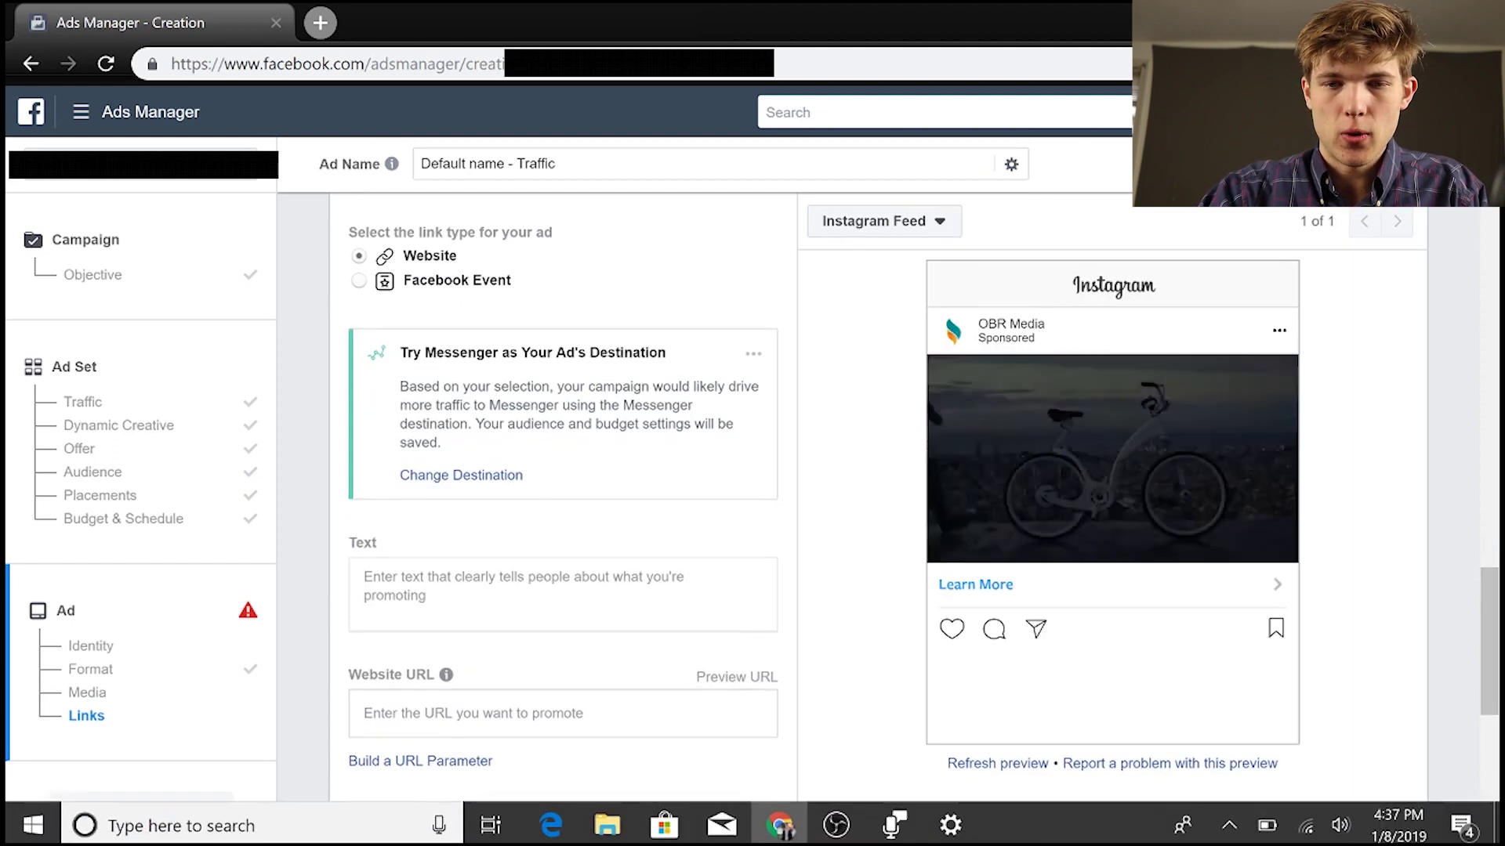
Enter santrelmedia.com as the ad's website URL.
left_click(470, 713)
type("sa")
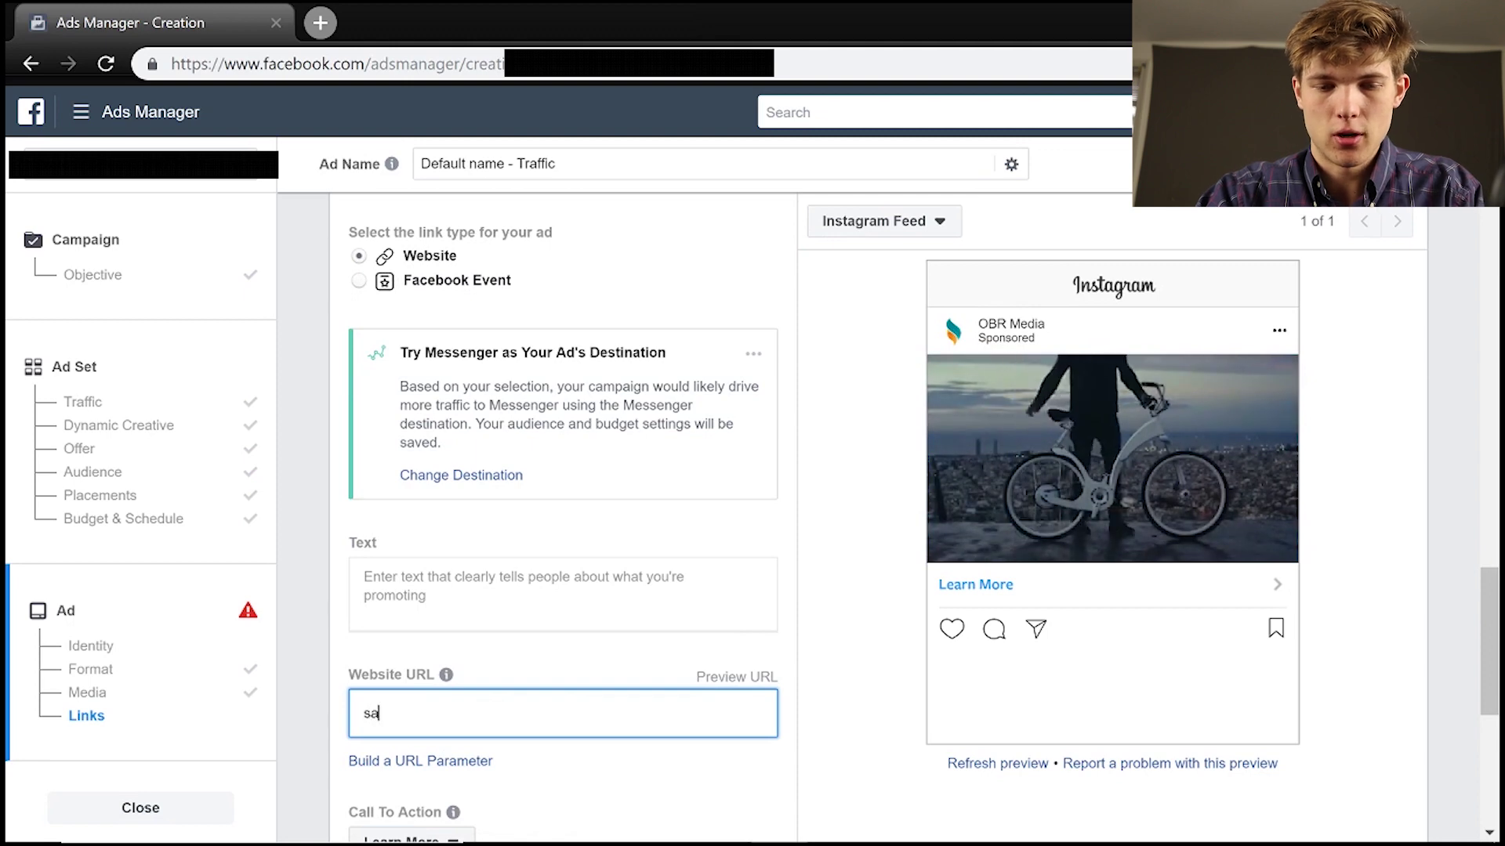
type("ntrelmedia")
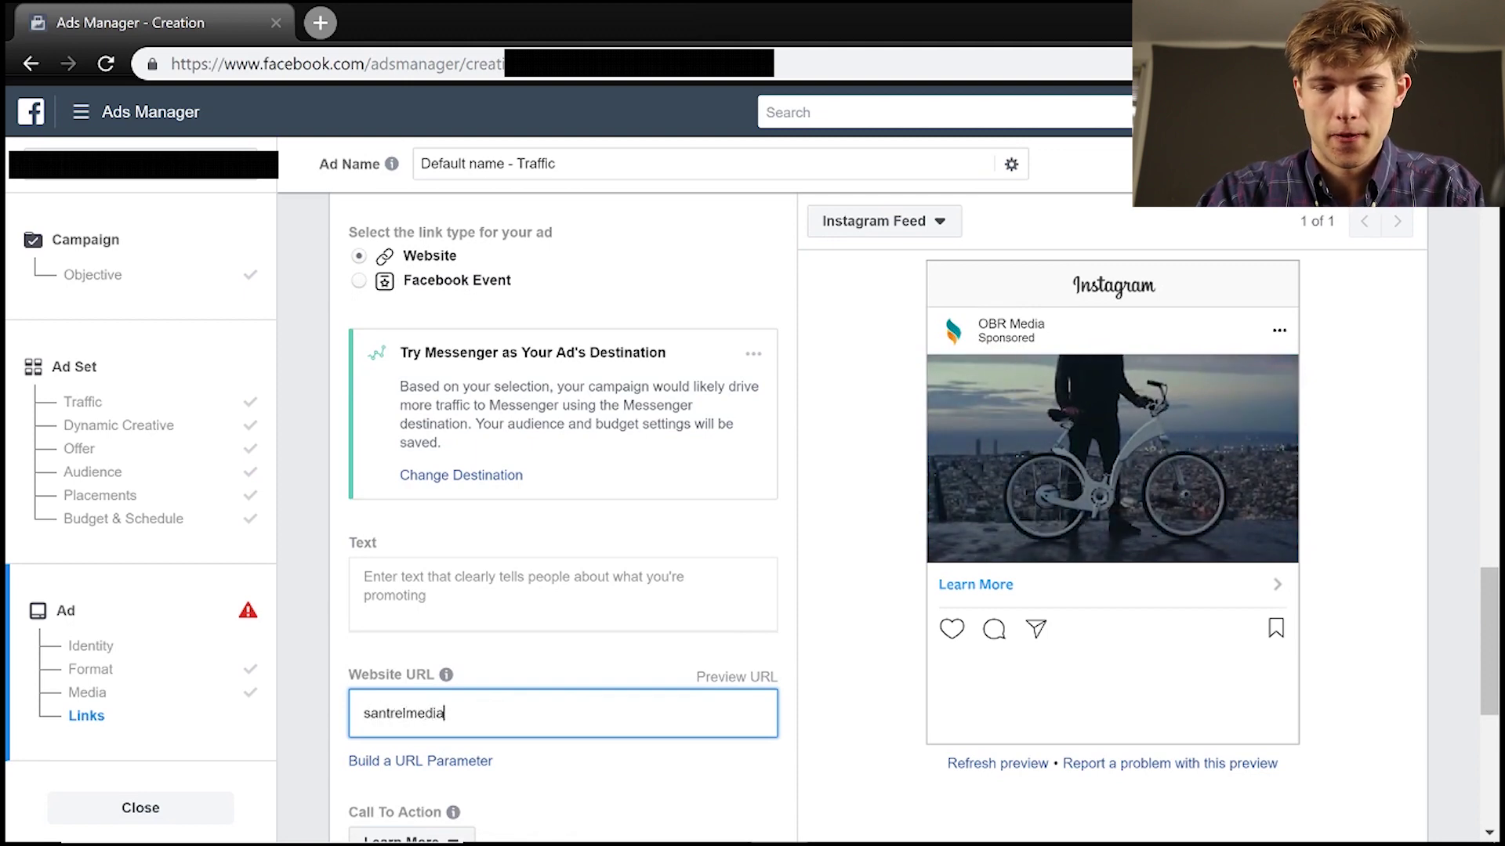
type(".com")
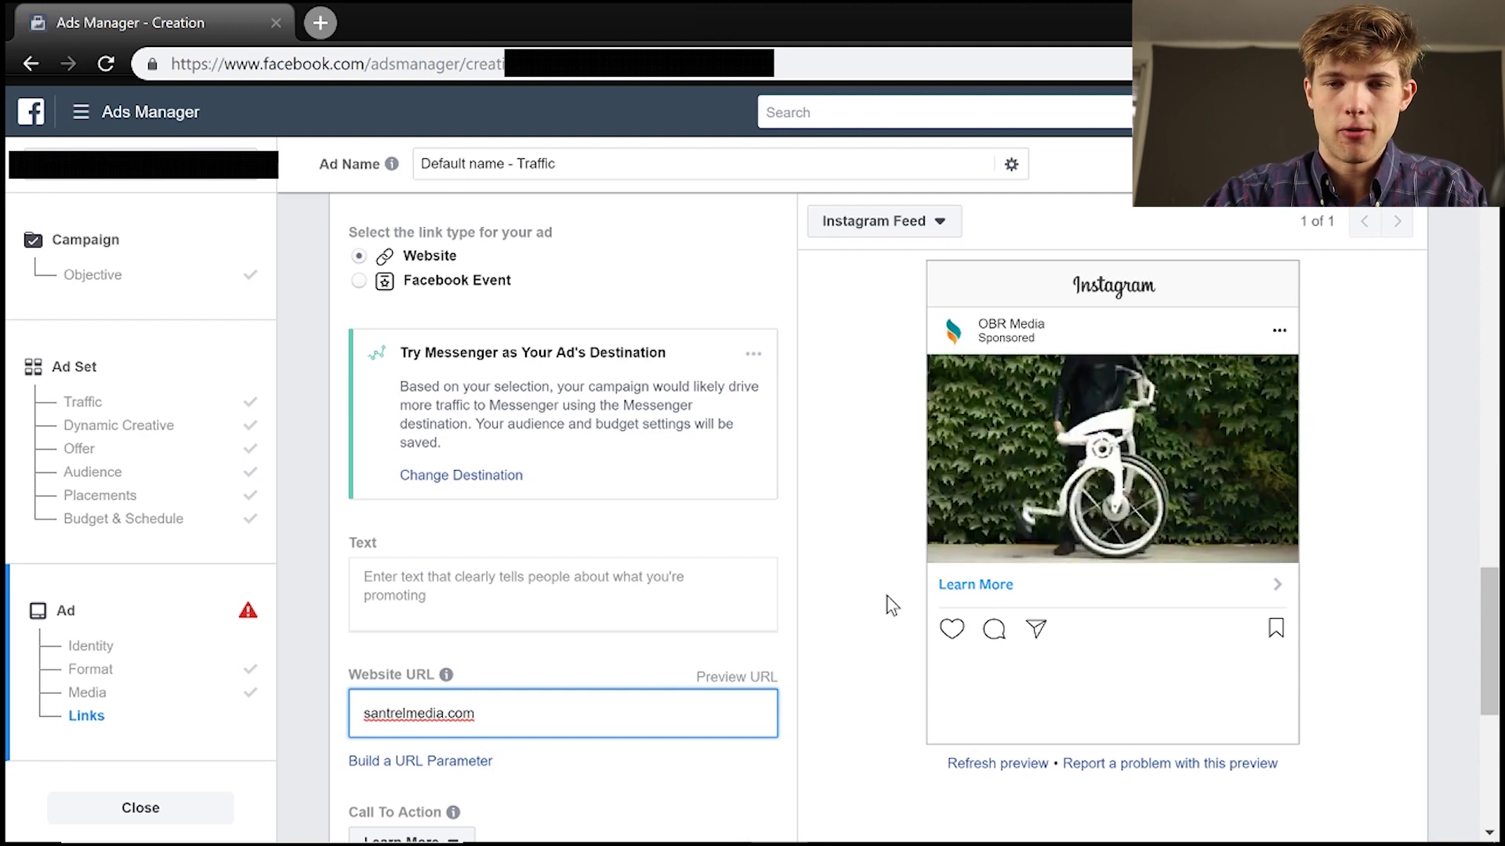
key("shift+Tab")
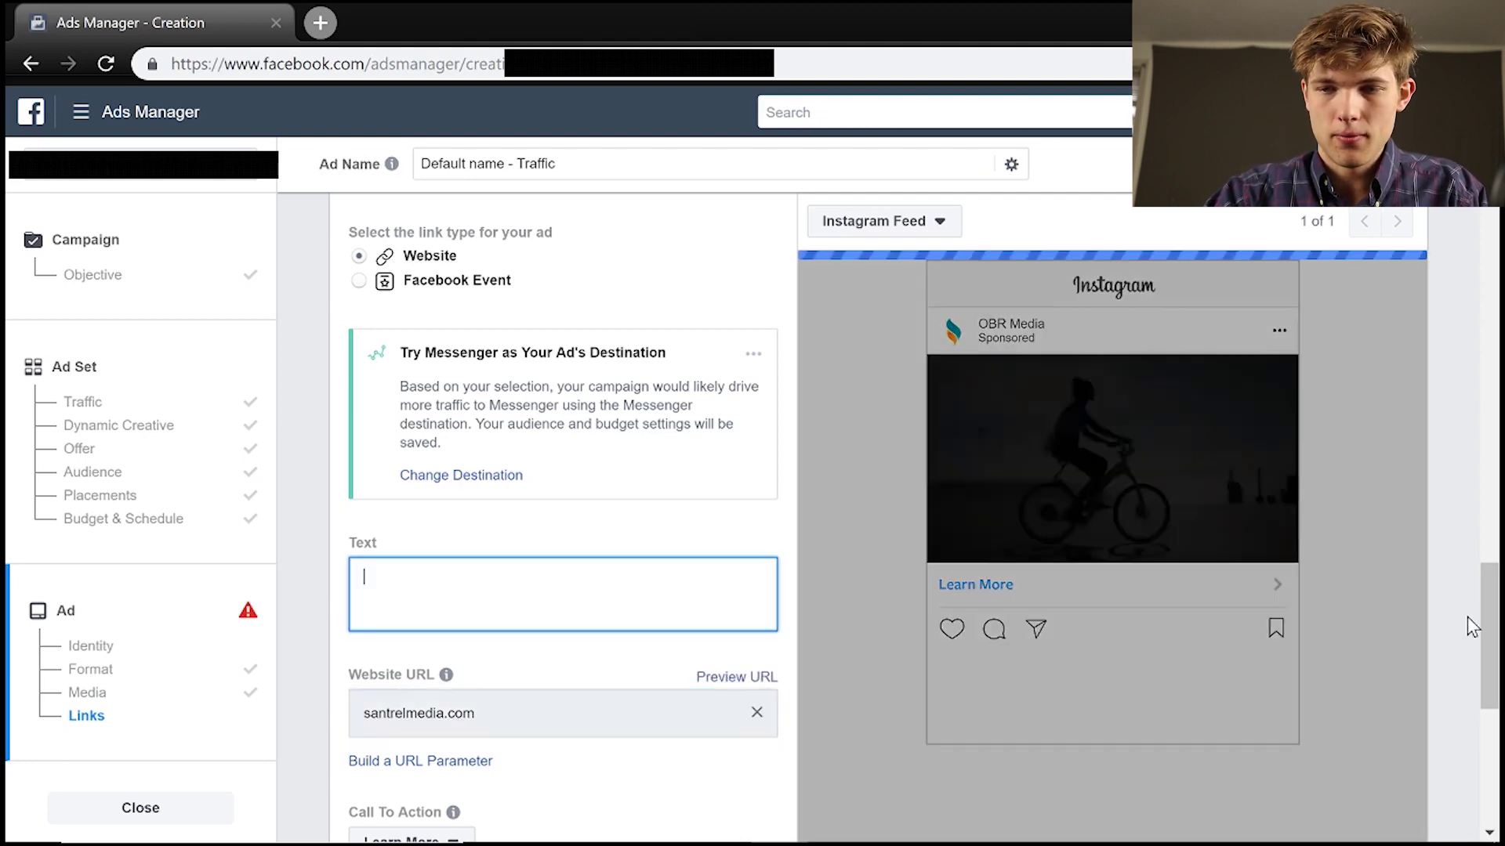
scroll(1495, 672, "down", 3)
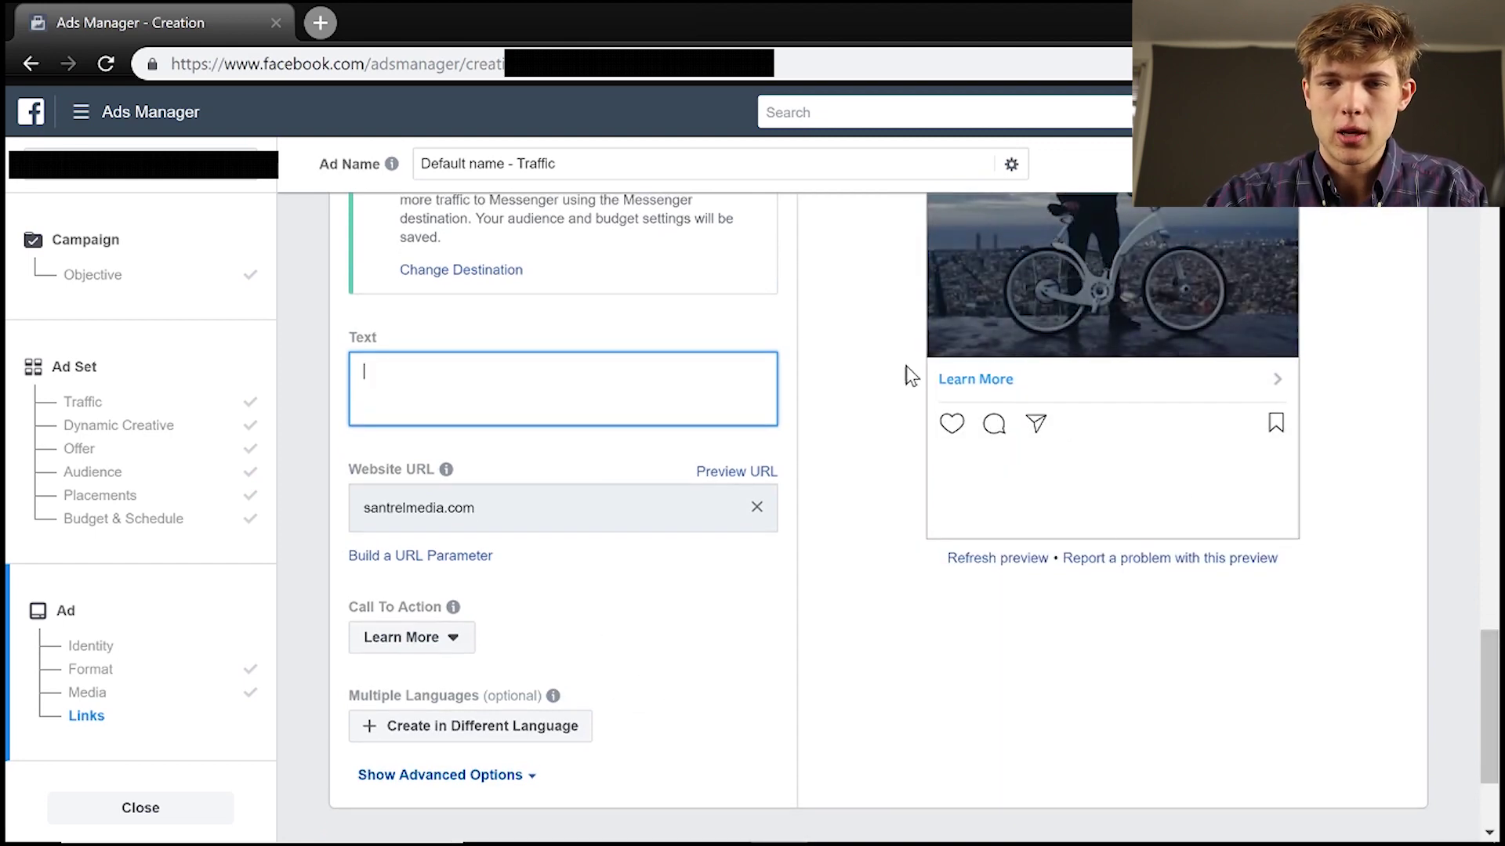
left_click(425, 638)
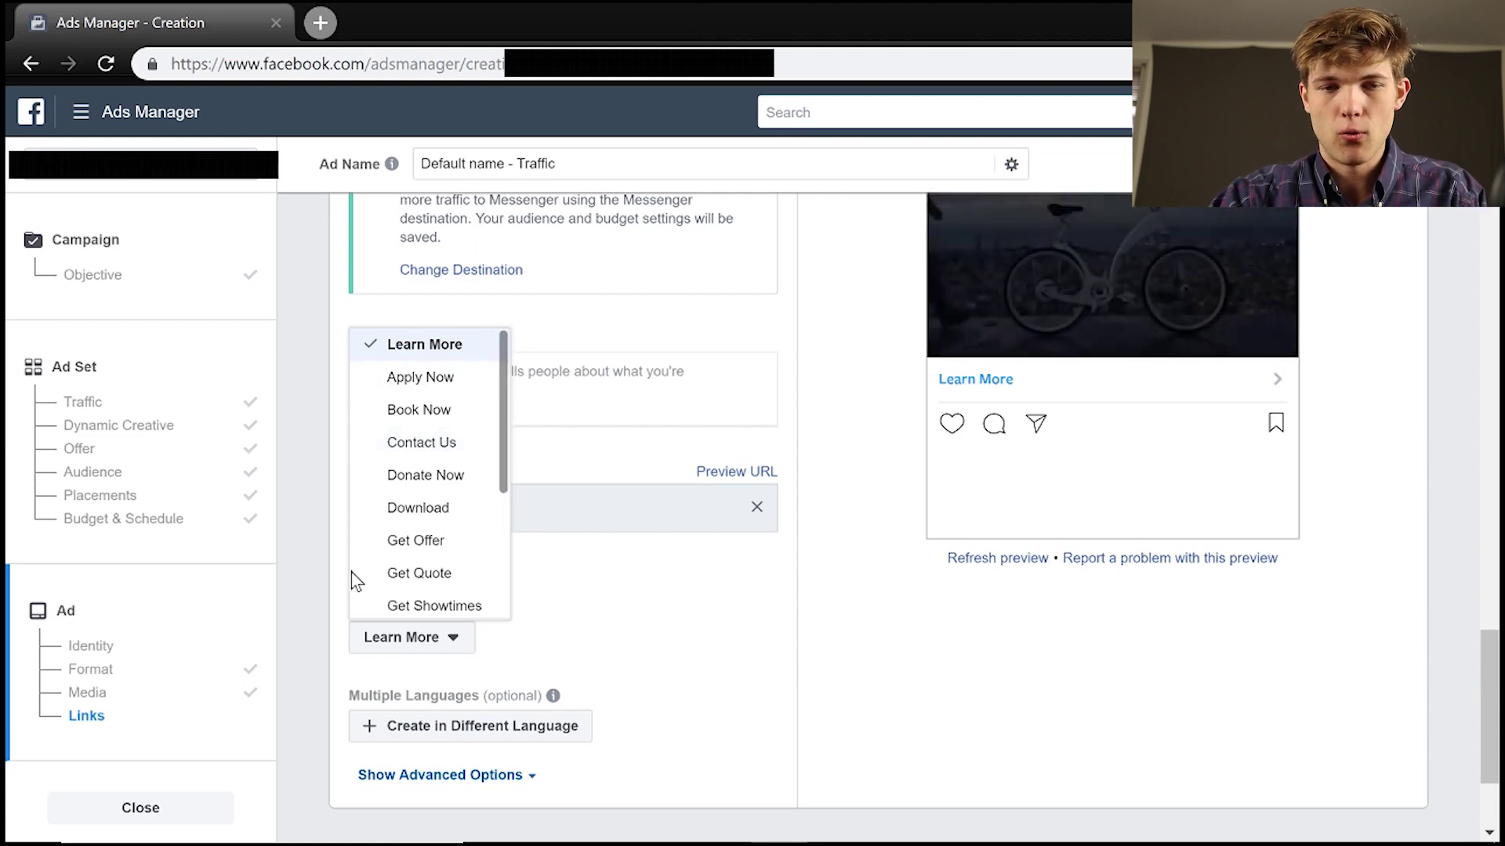
left_click_drag(503, 391, 504, 608)
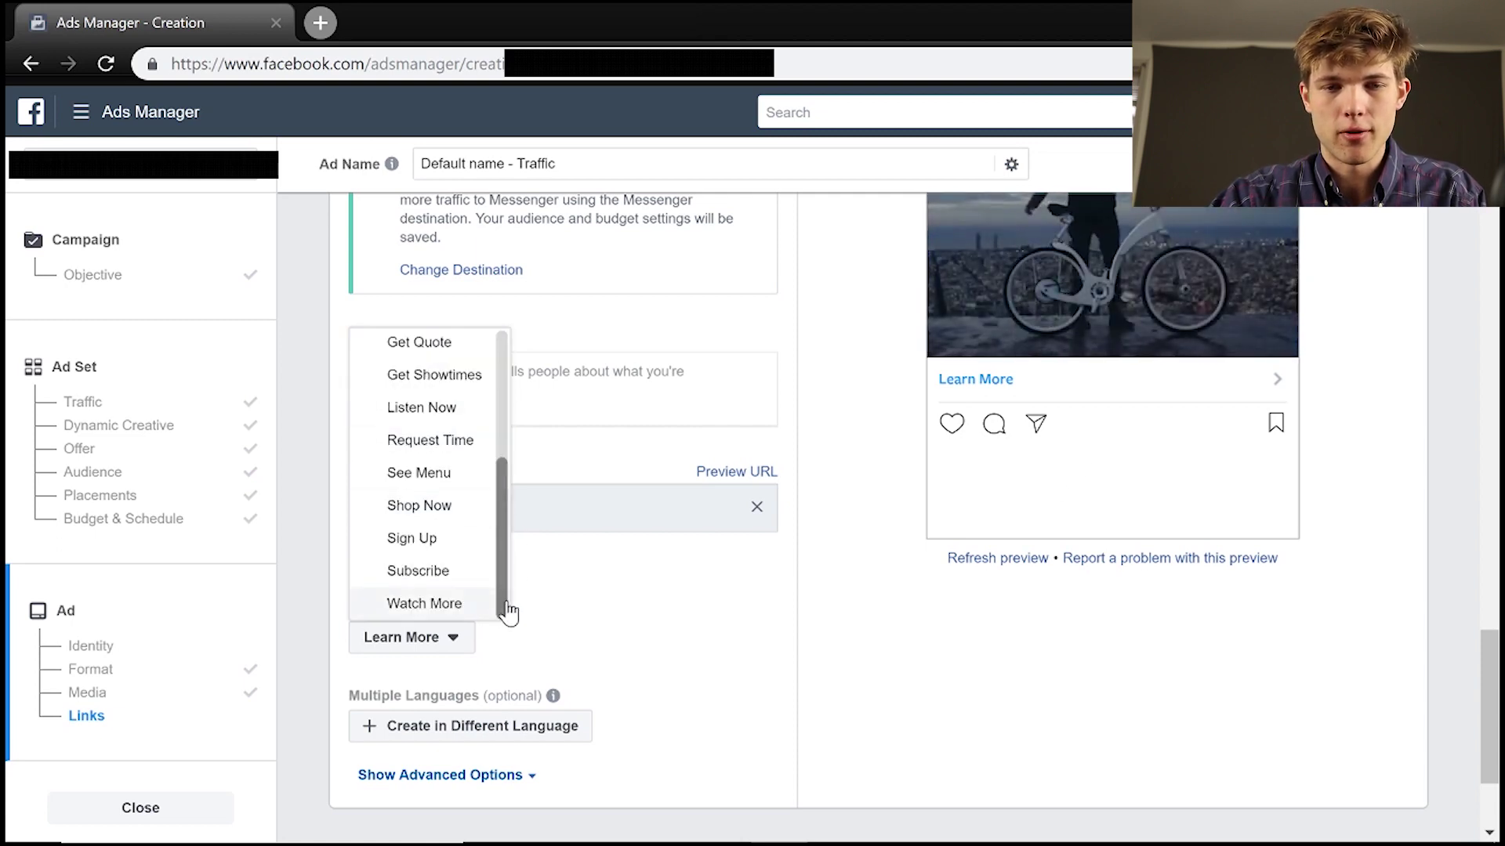
scroll(504, 588, "up", 5)
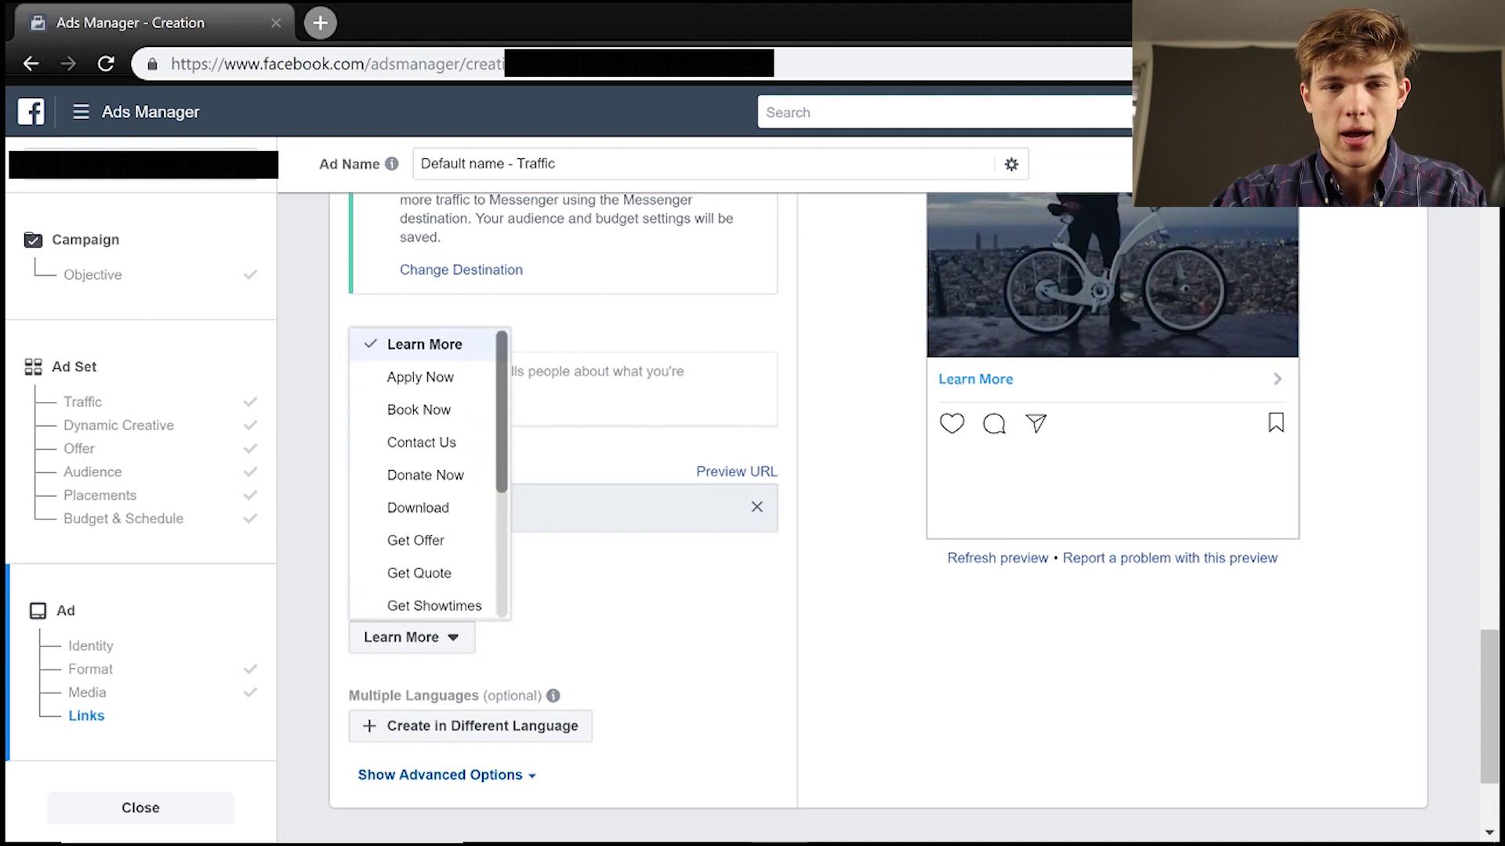
left_click(423, 351)
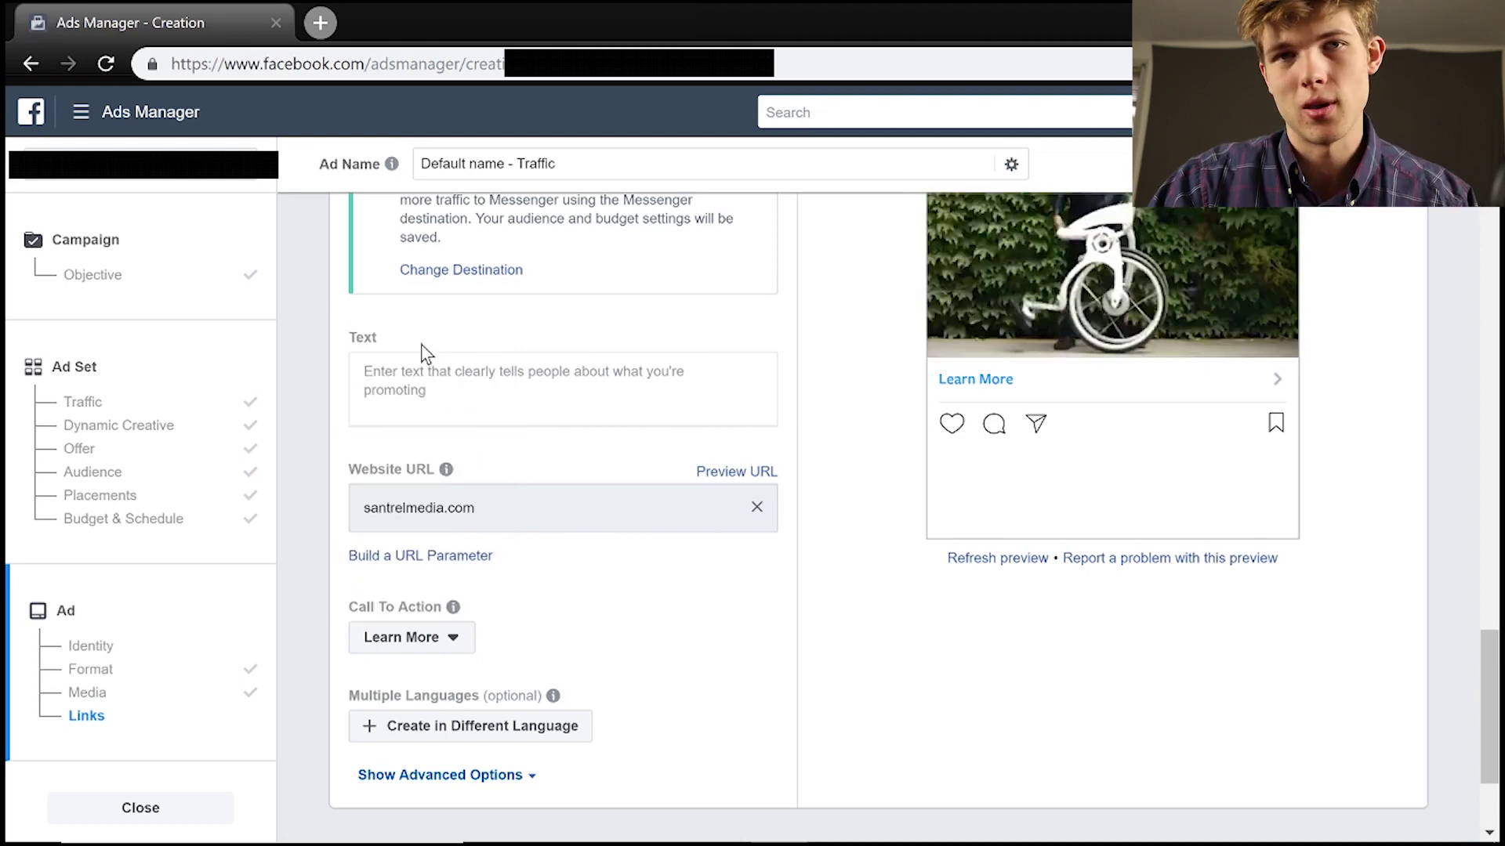
Enter 'text hook' as the ad's primary text.
left_click(423, 356)
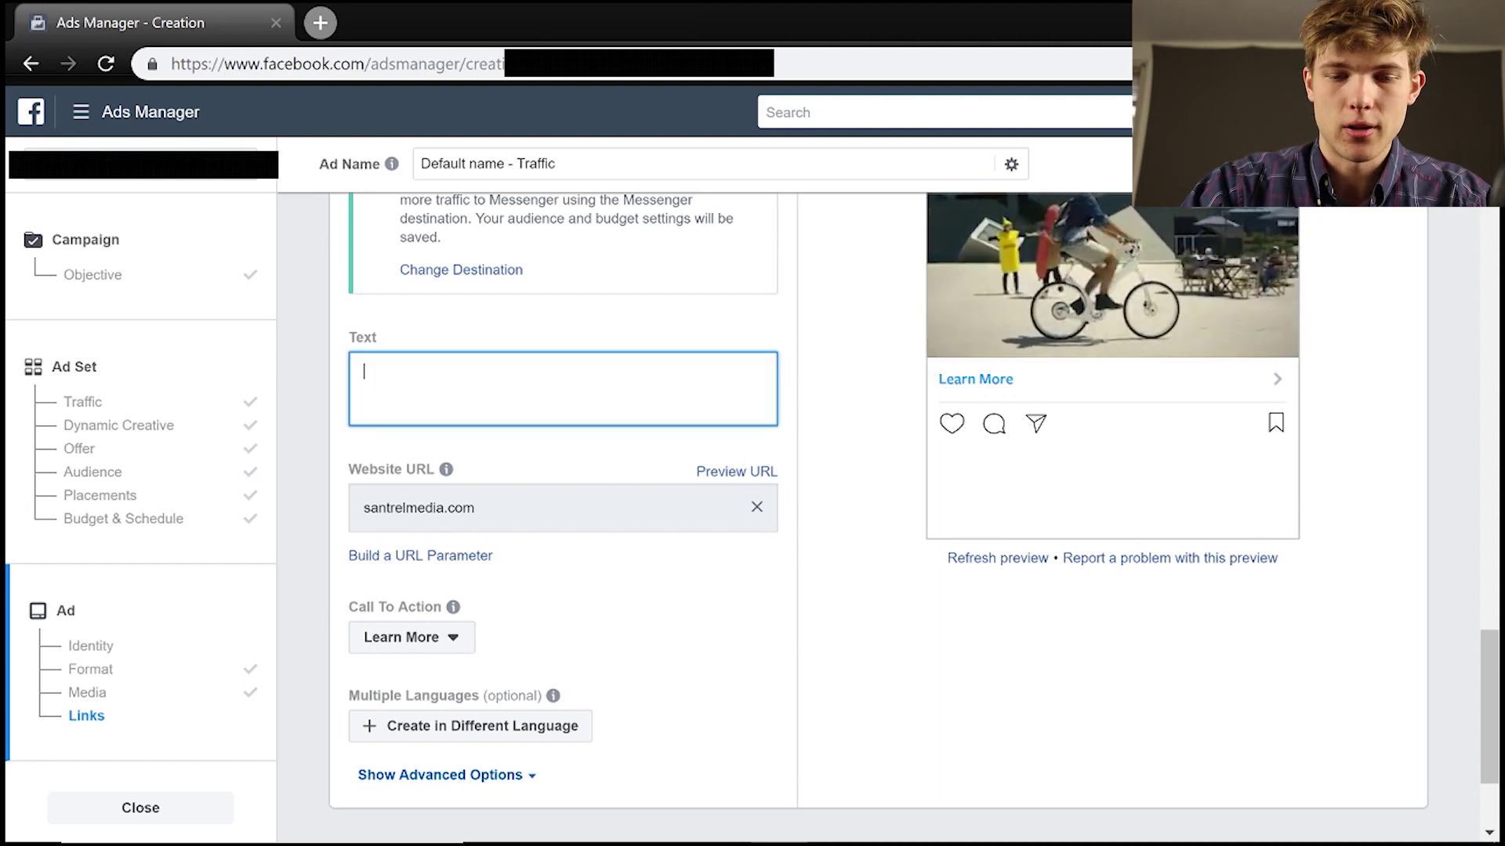
type("tex")
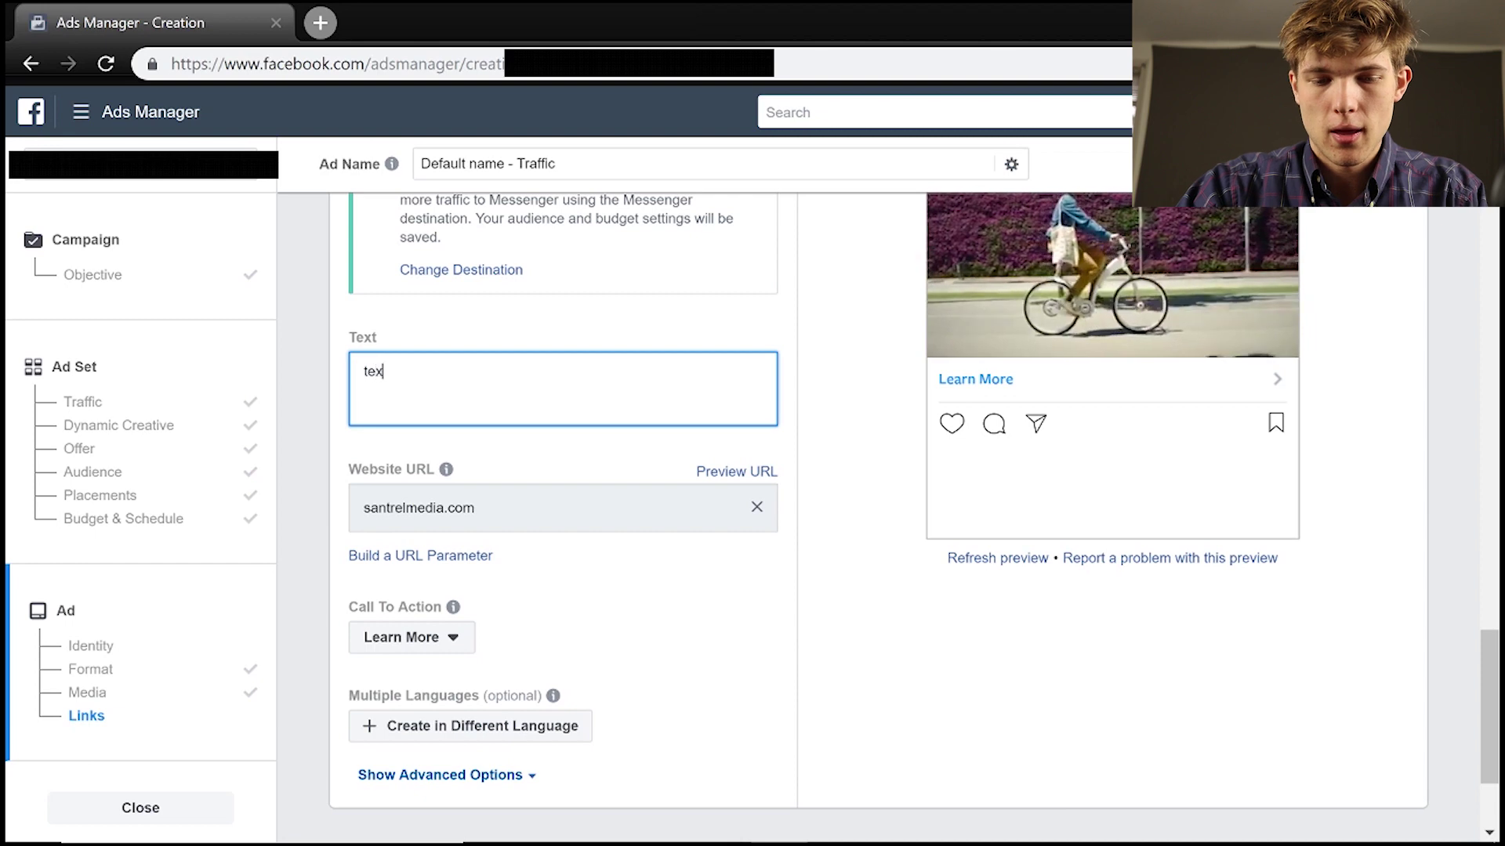
type("t hook")
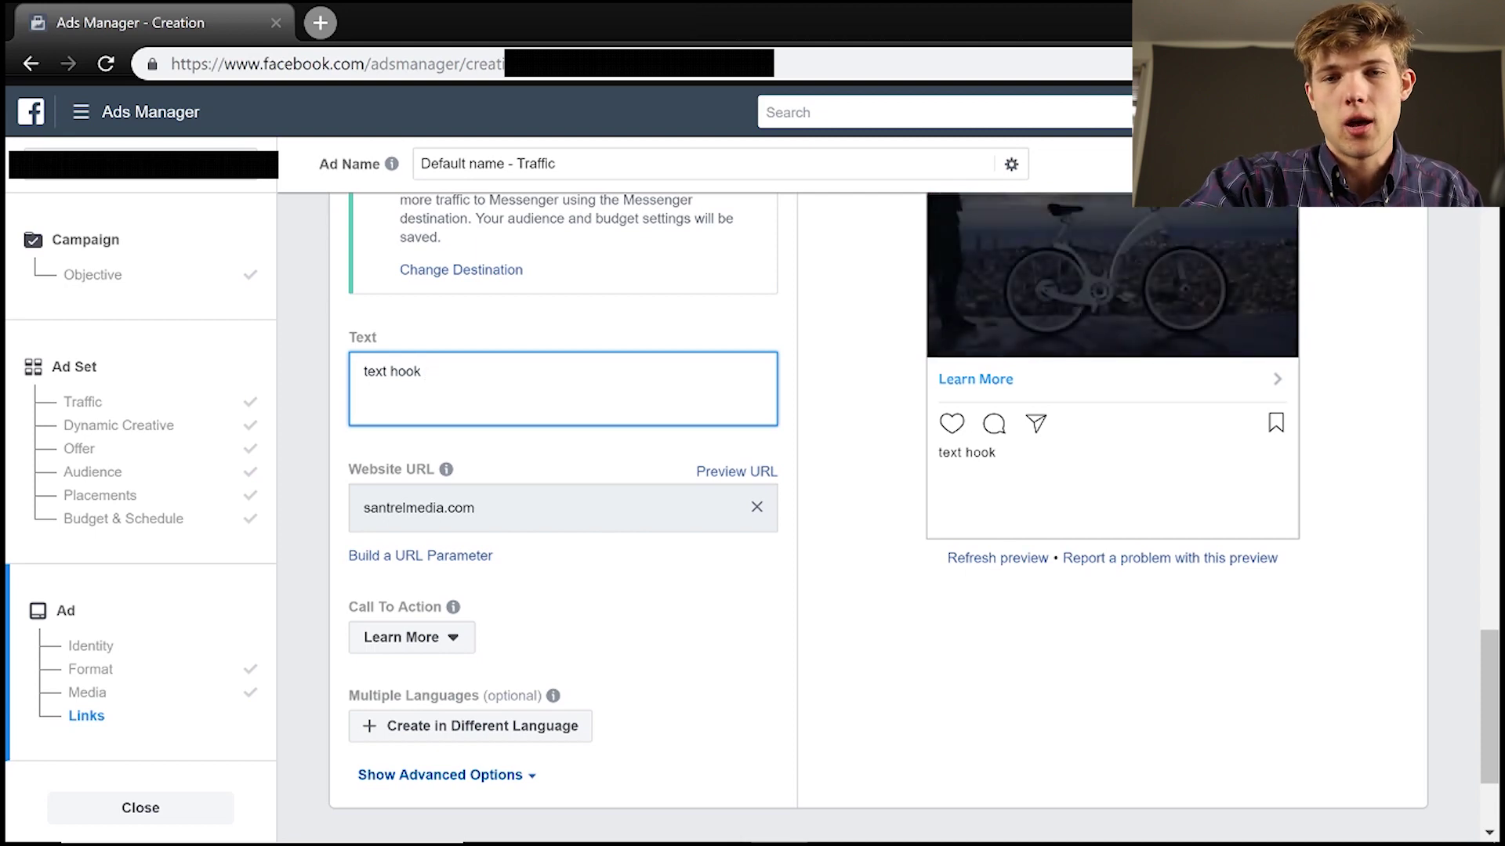
scroll(913, 518, "up", 1)
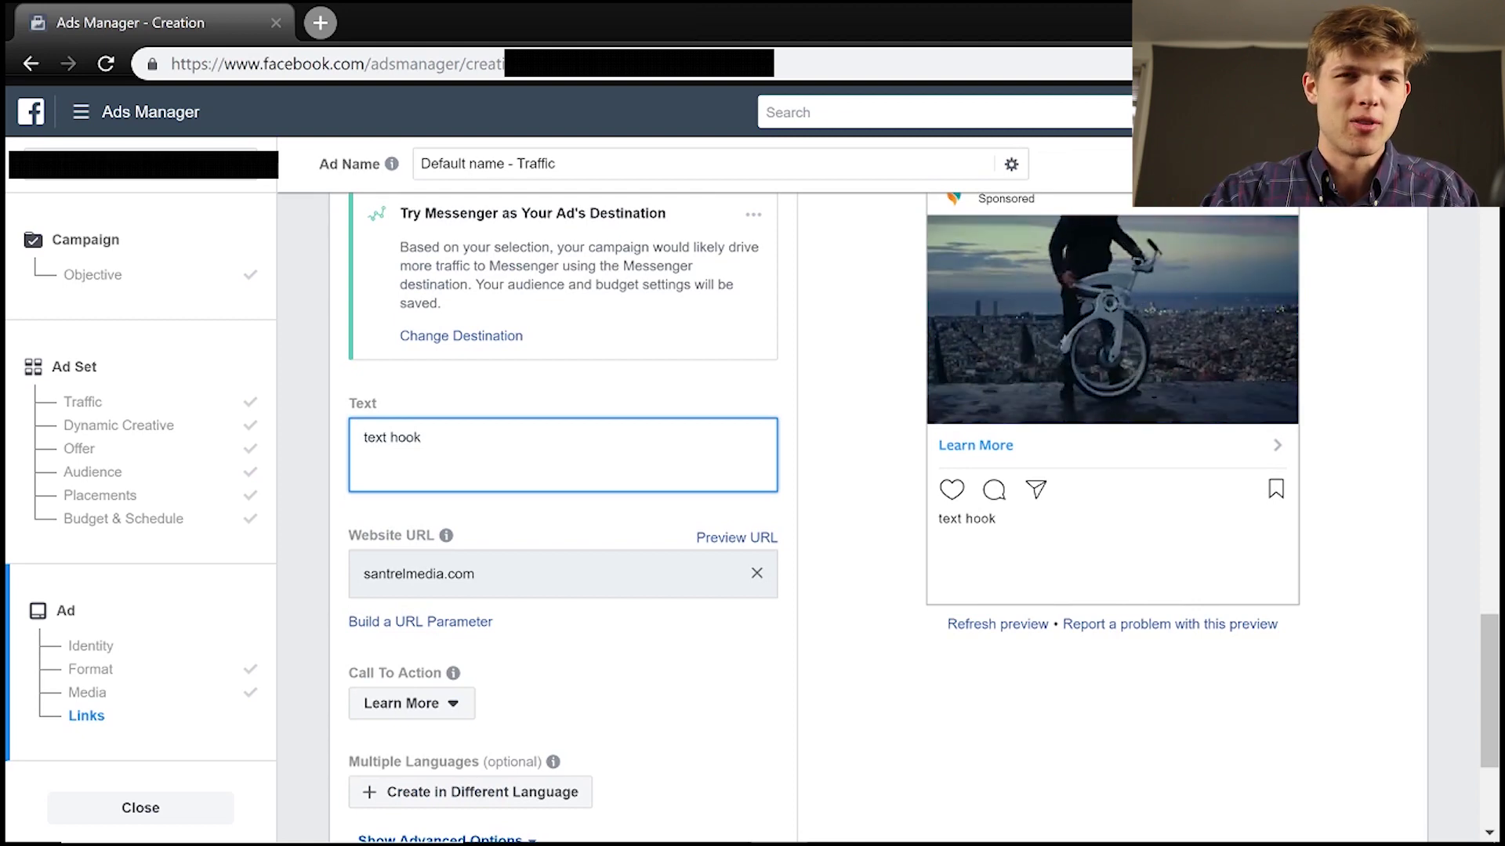
scroll(913, 517, "down", 3)
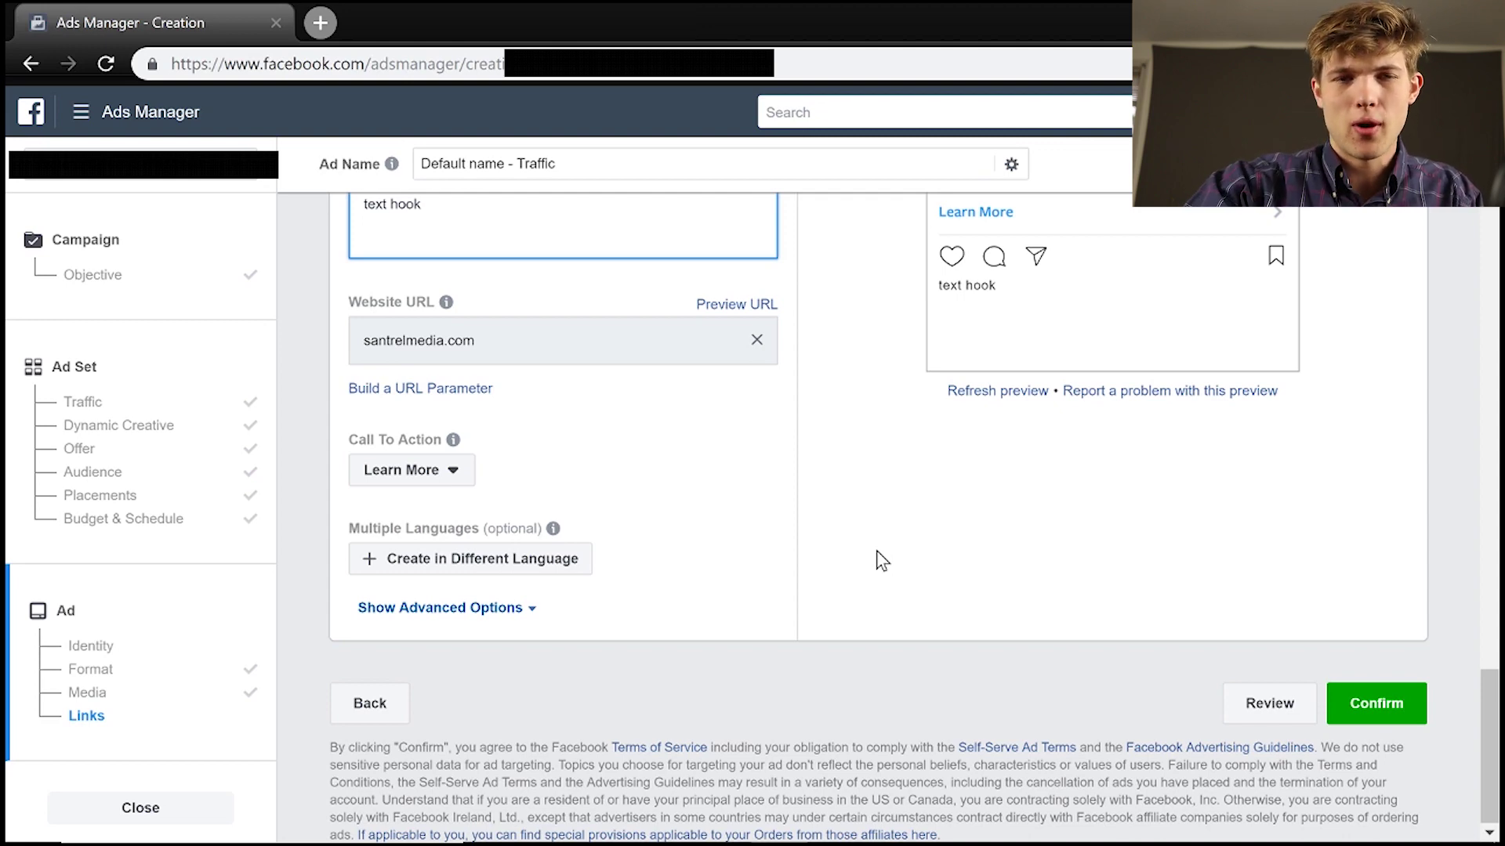
scroll(876, 551, "up", 7)
scroll(839, 541, "up", 6)
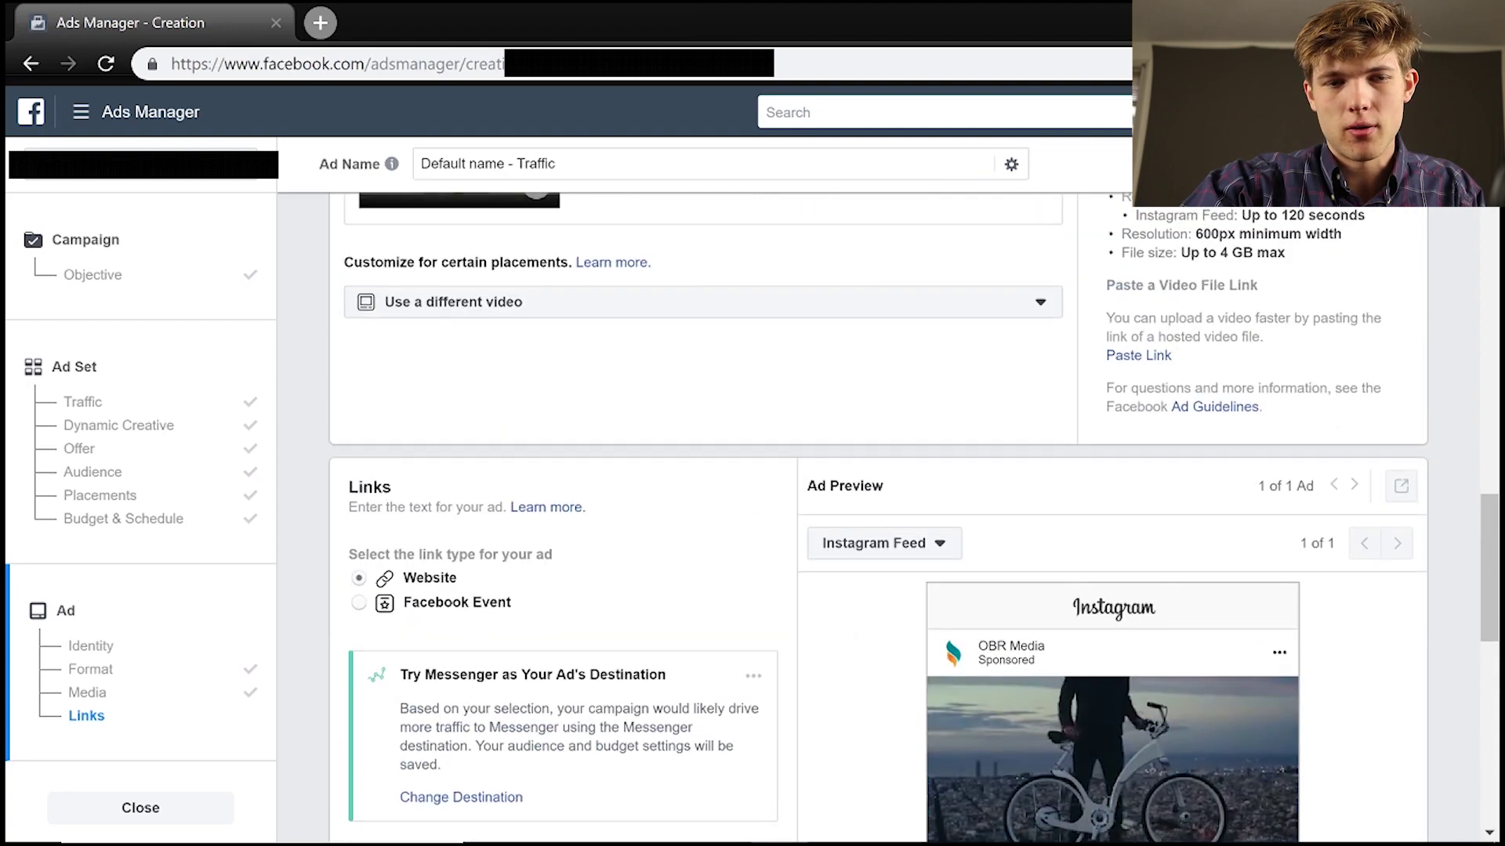
scroll(867, 454, "up", 10)
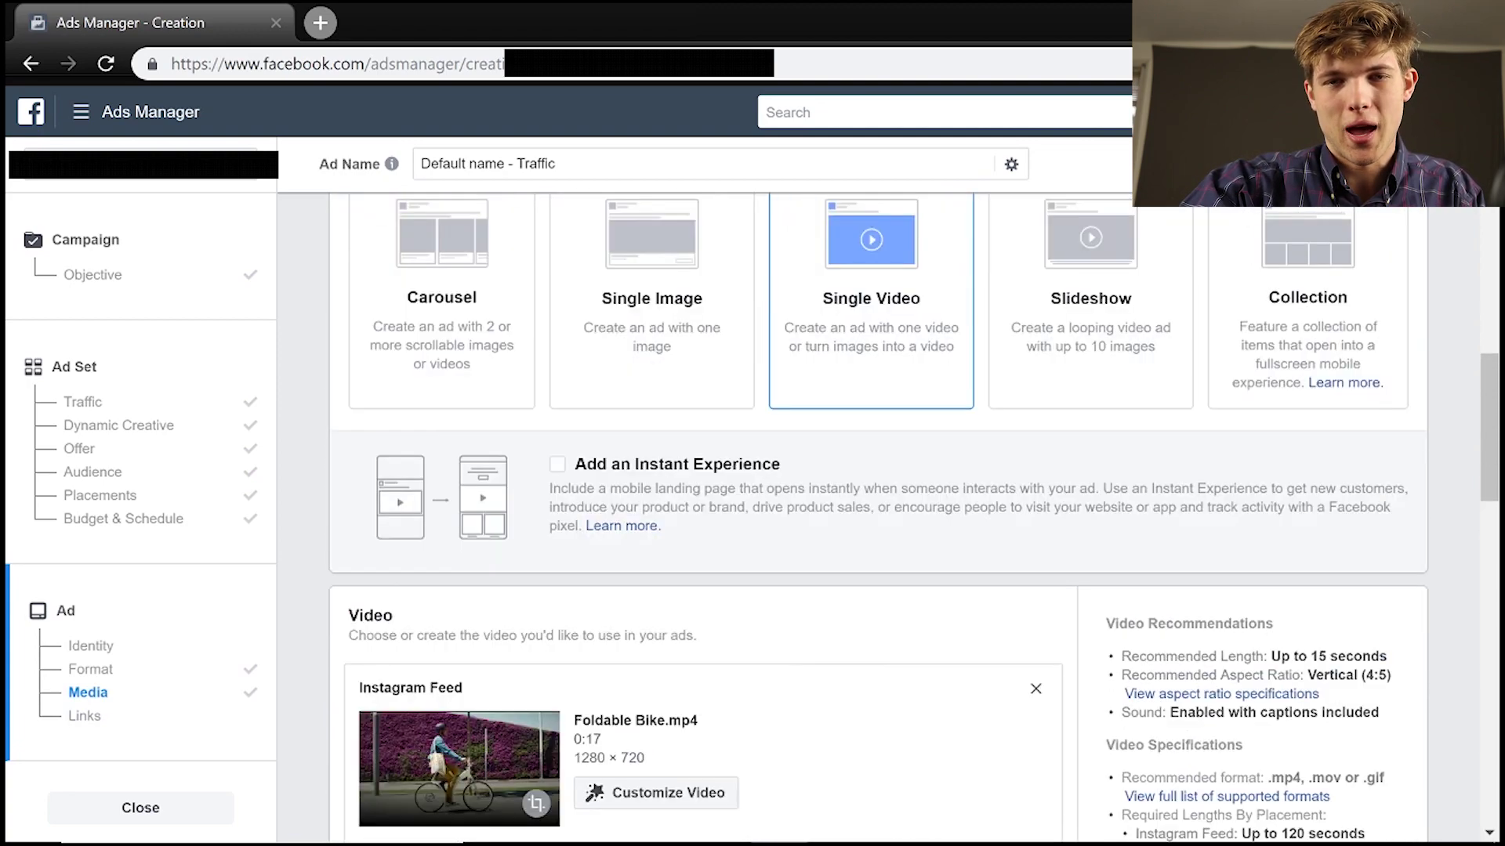